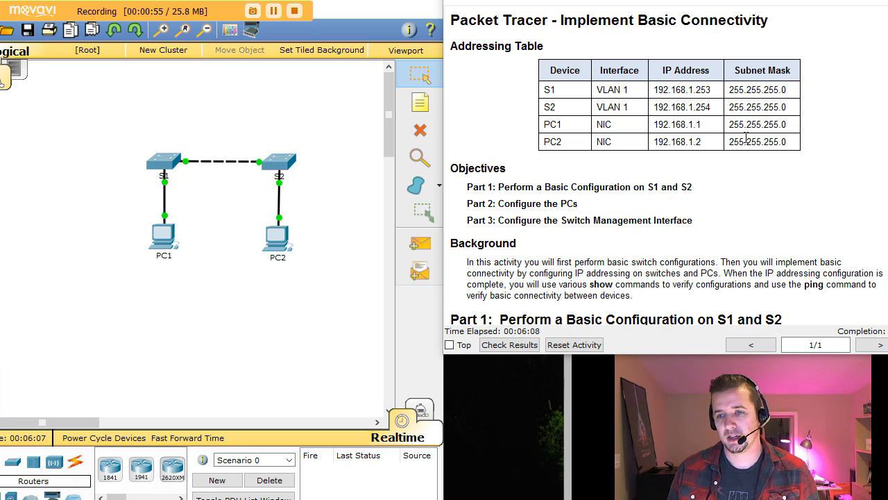
Scroll the activity instructions down to Part 1, Steps 1–3 for configuring S1 and S2.
scroll(717, 231, down, 1)
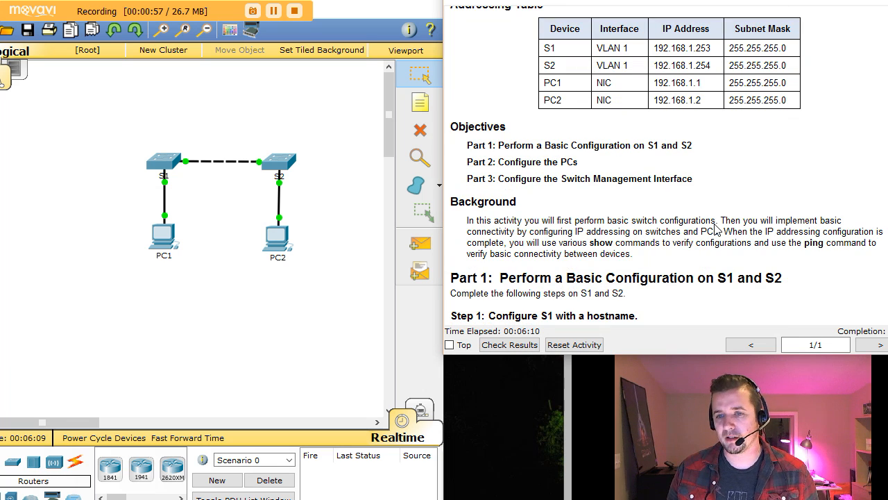
scroll(717, 230, down, 1)
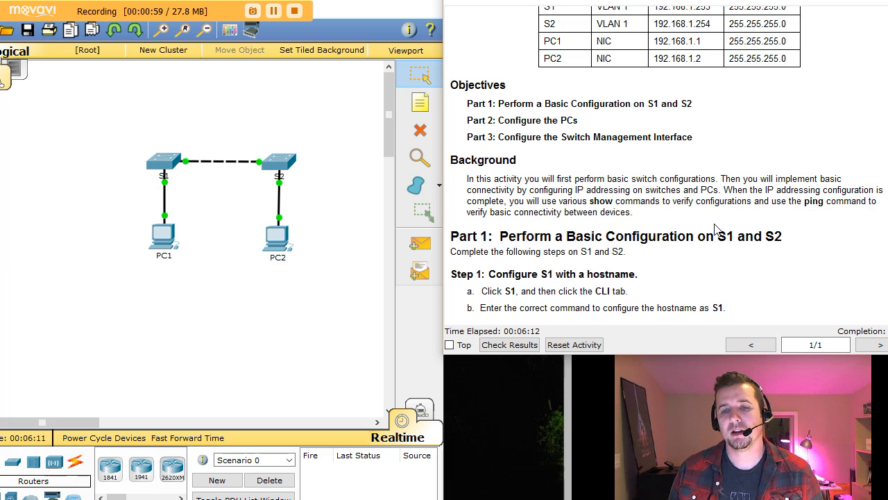
scroll(717, 231, down, 1)
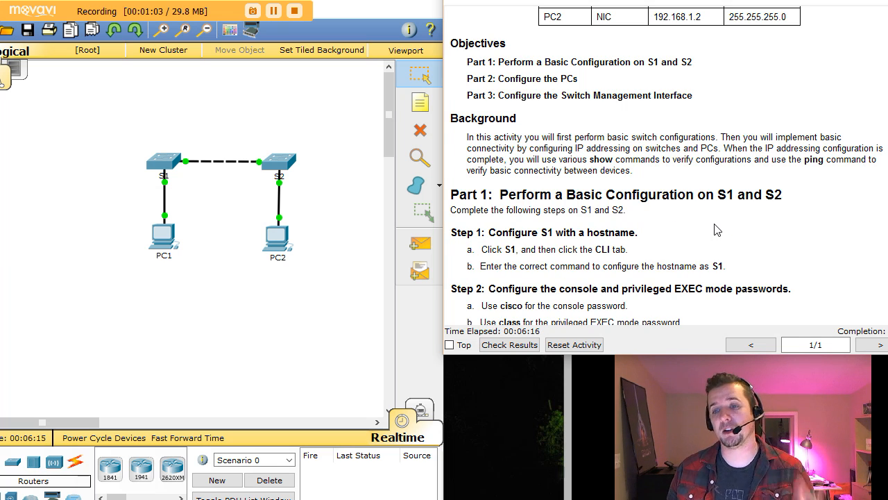
scroll(717, 230, down, 1)
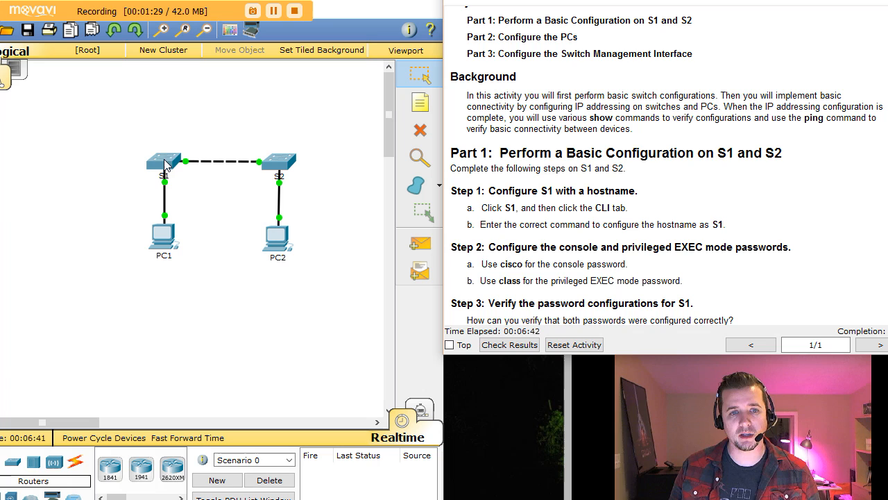
Open switch S1's CLI, wake the console, and enter privileged EXEC mode with en.
click(164, 165)
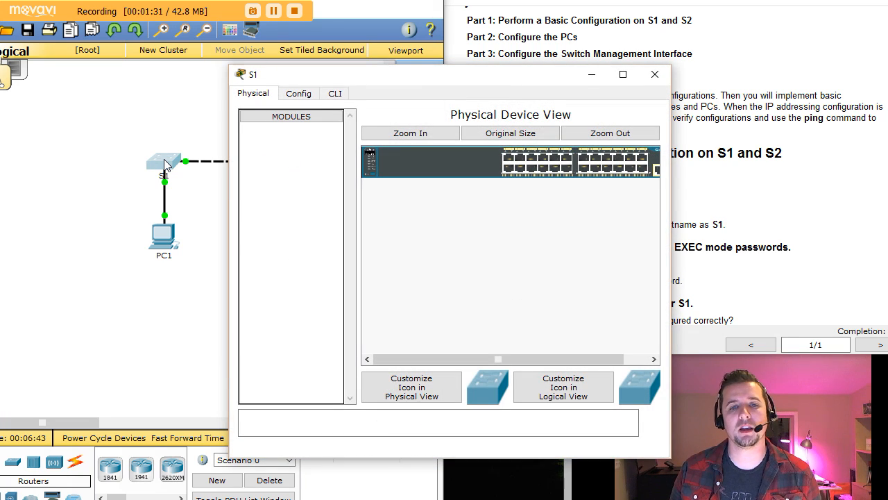
drag(324, 77, 121, 39)
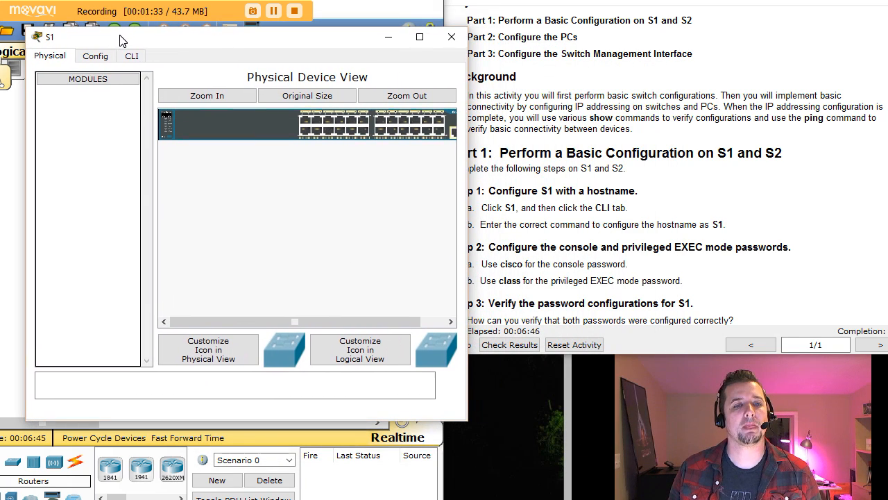
click(141, 60)
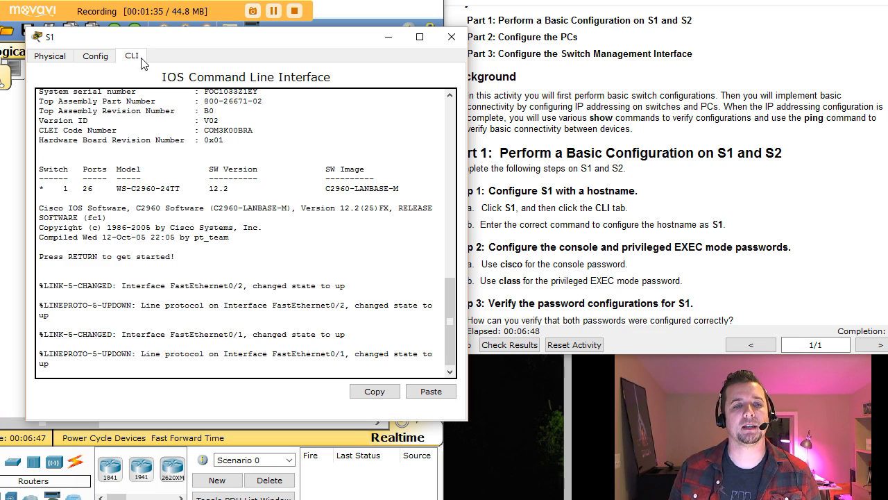
key(Return)
key(Return)
key(Return)
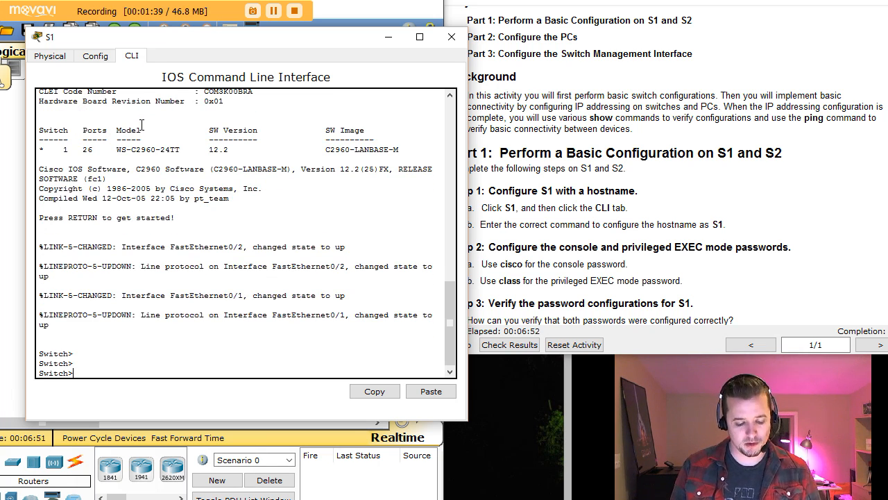
text(en)
key(Return)
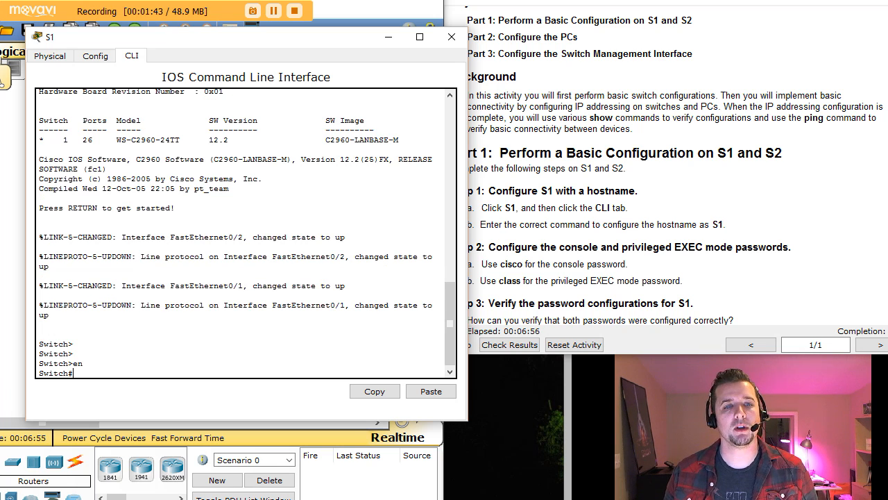
drag(166, 44, 144, 37)
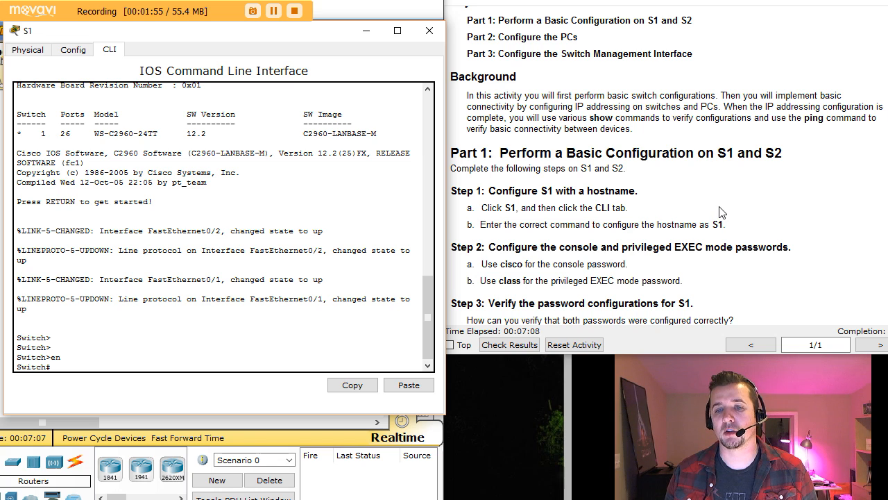
Enter global configuration with conf t and set the switch hostname to S1.
text(conf t)
key(Return)
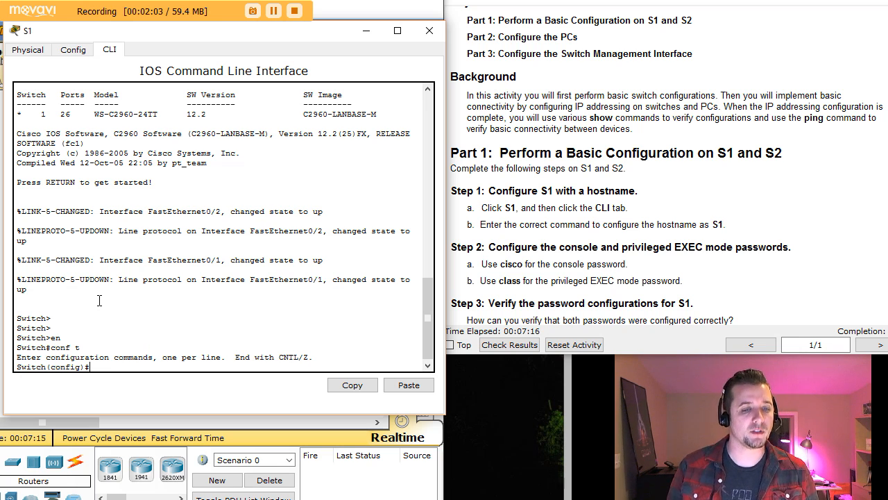
text(ho)
key(Tab)
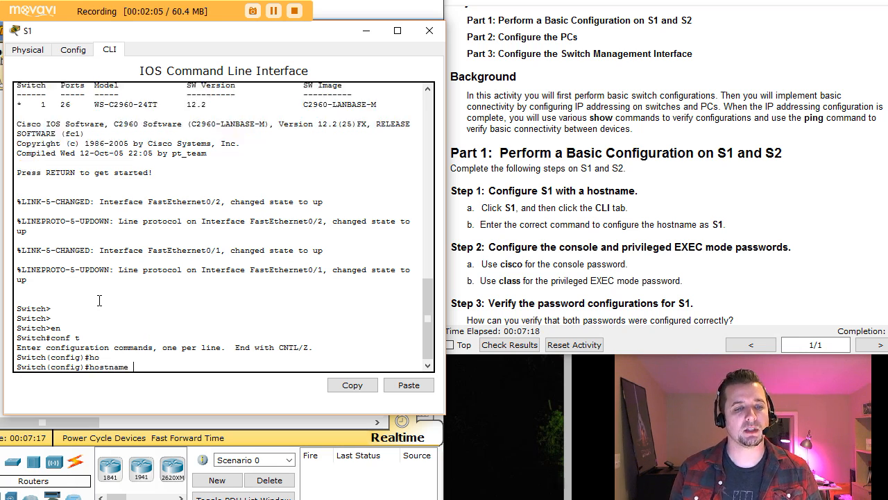
text(Sq)
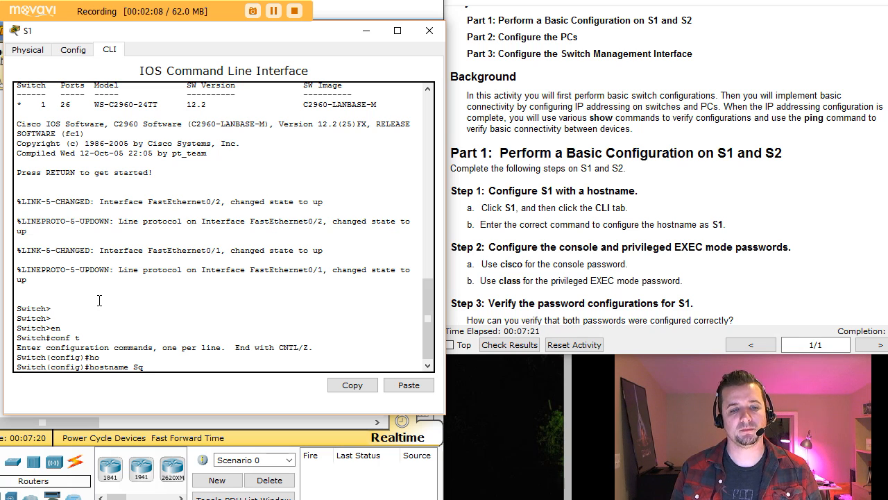
key(BackSpace)
text(1)
key(Return)
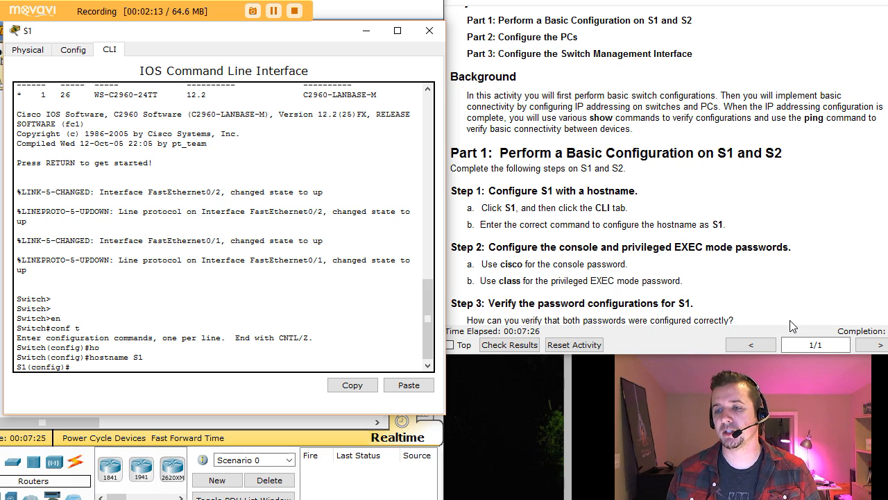
click(886, 173)
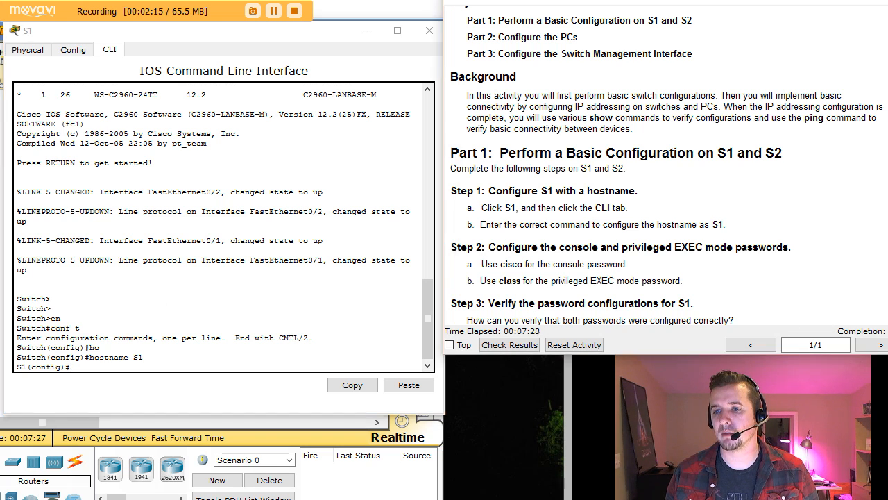
drag(887, 241, 882, 241)
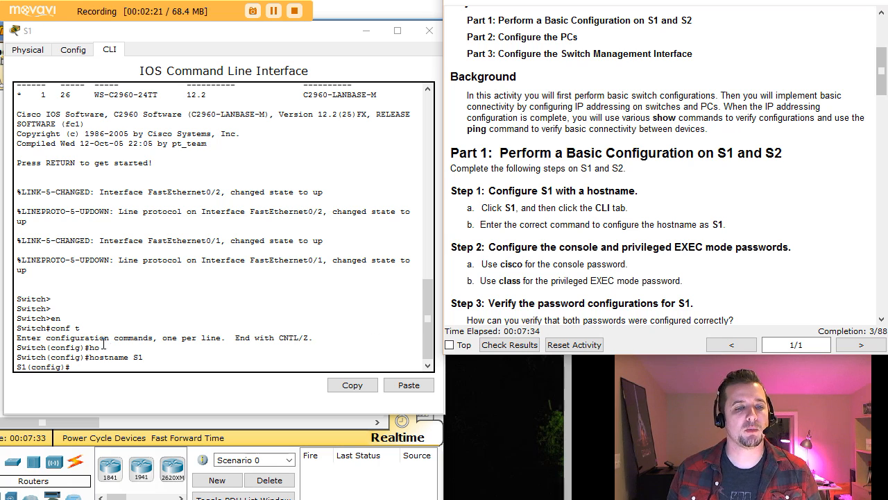
Set S1's privileged EXEC password using the enable password command with the lab's password.
click(94, 375)
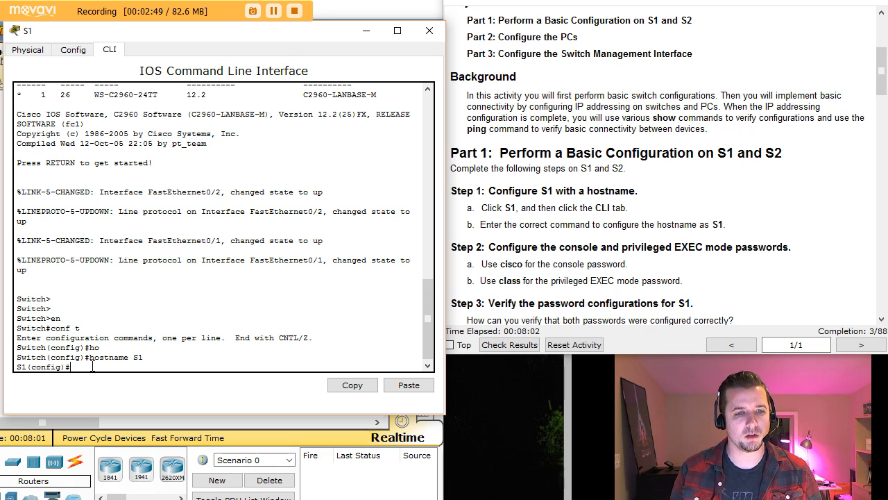
text(ena)
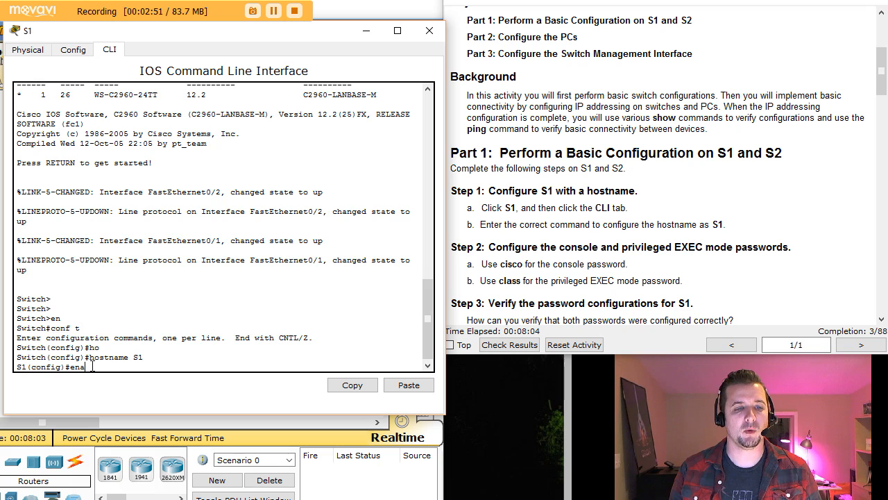
key(Tab)
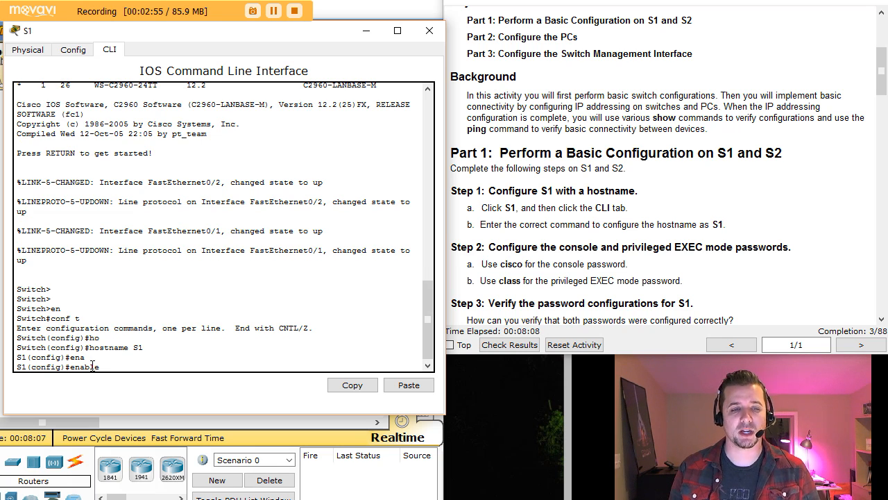
text(pas)
key(Tab)
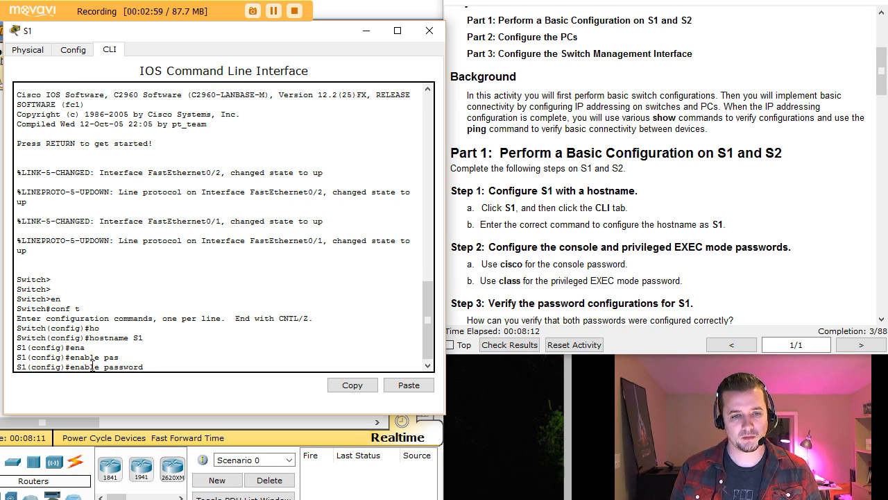
text(class)
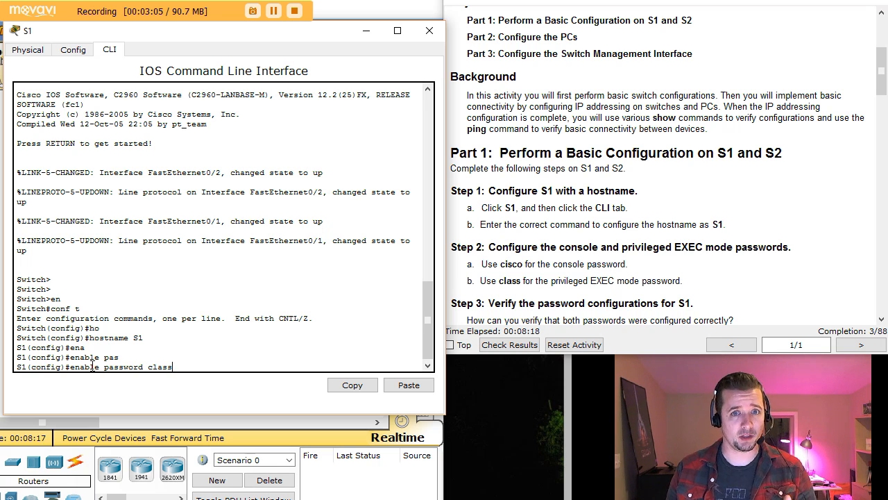
key(Return)
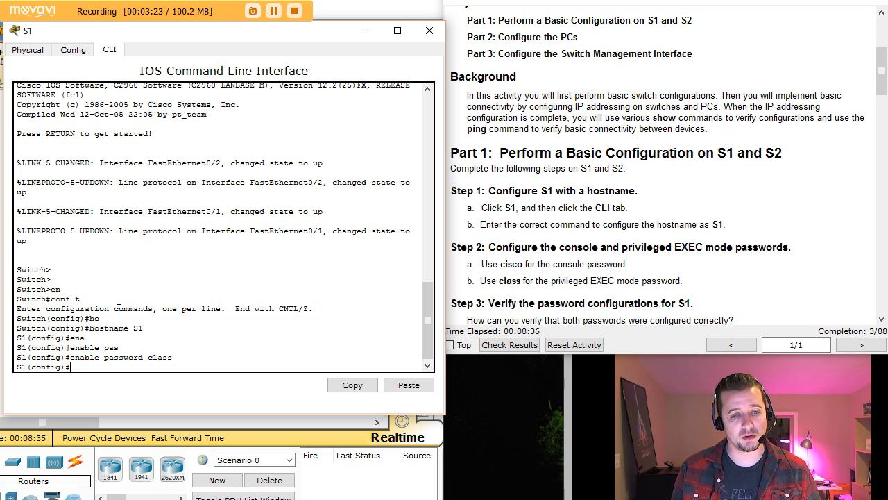
Remove S1's plain enable password with no enable password.
text(no)
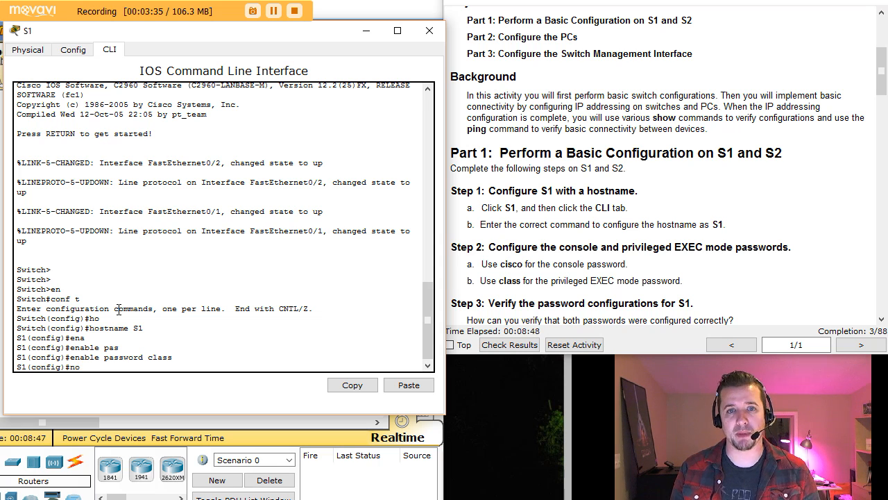
text(en)
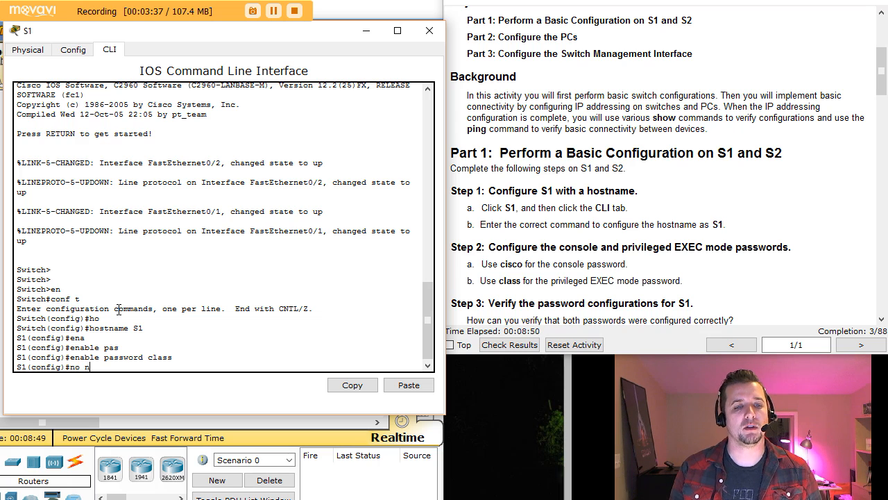
text(able pass)
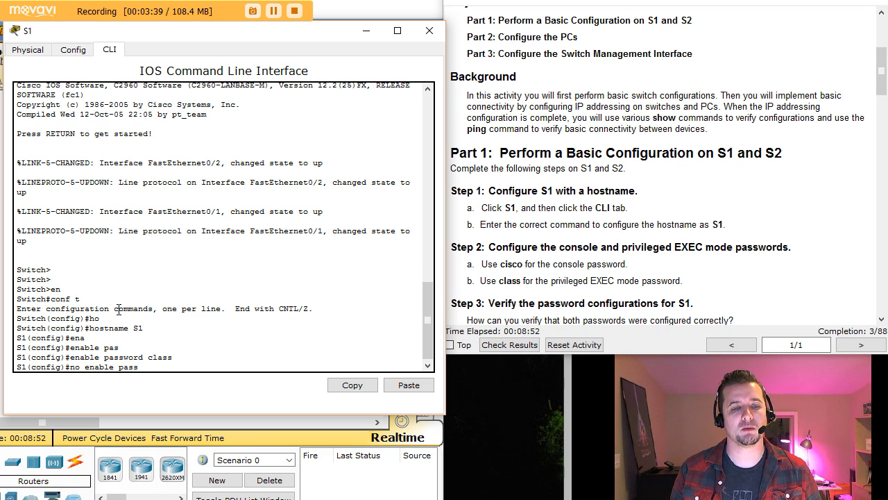
key(Tab)
key(Return)
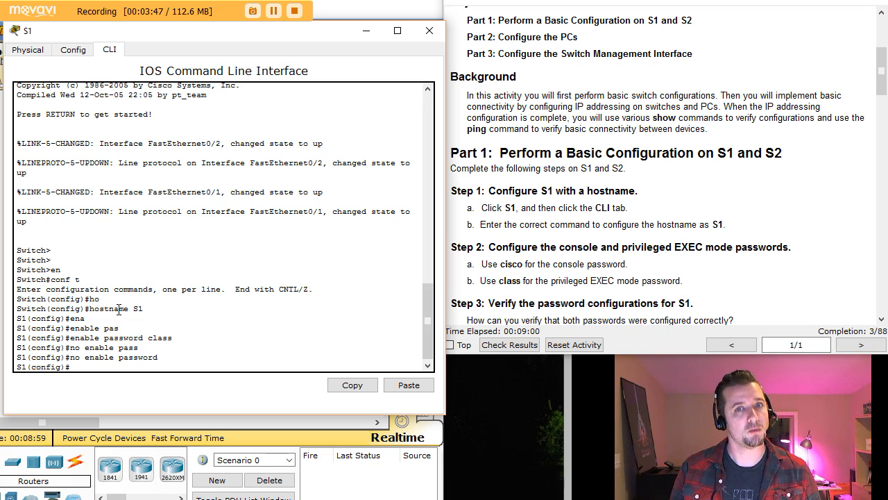
Set an encrypted enable secret on S1 using the lab's privileged EXEC password.
text(enab)
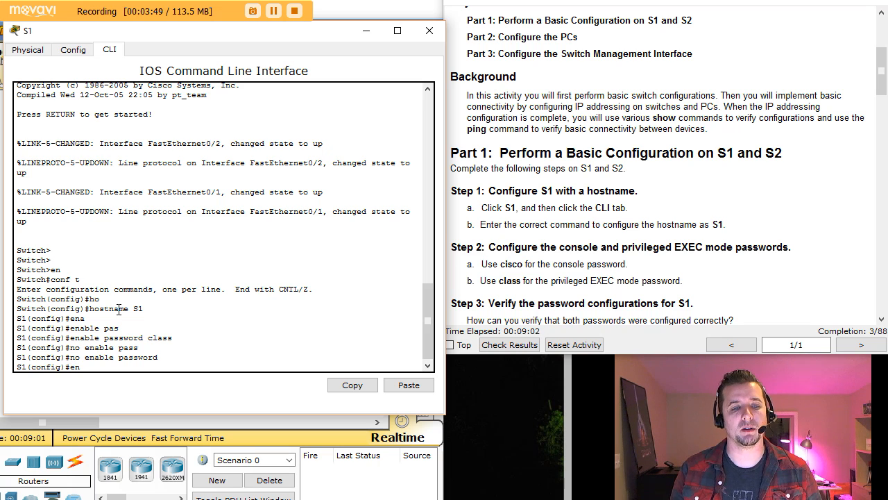
key(Tab)
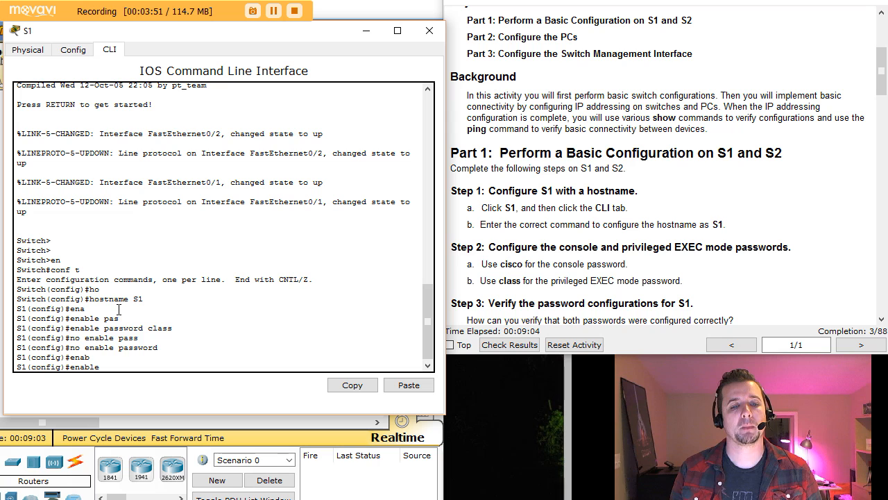
text(s)
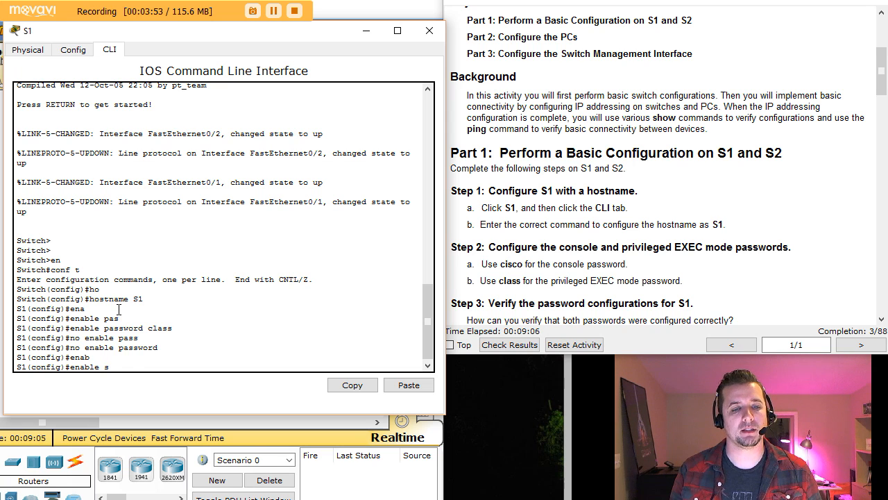
text(e)
key(Tab)
text(class)
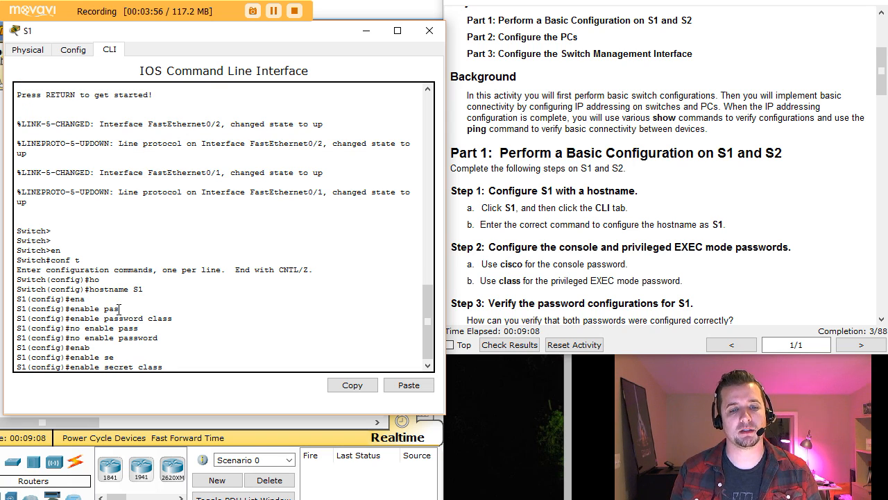
key(Return)
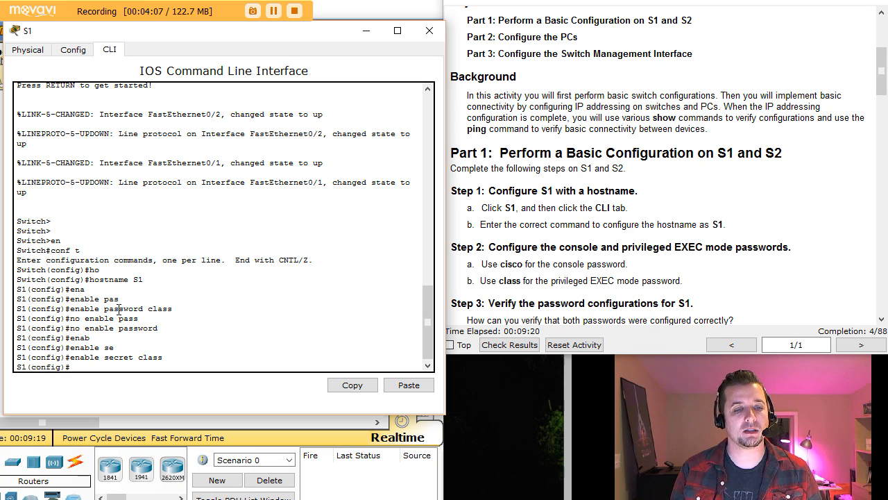
Give console line 0 the lab's password, require login, and exit to global configuration.
text(ine con)
key(Tab)
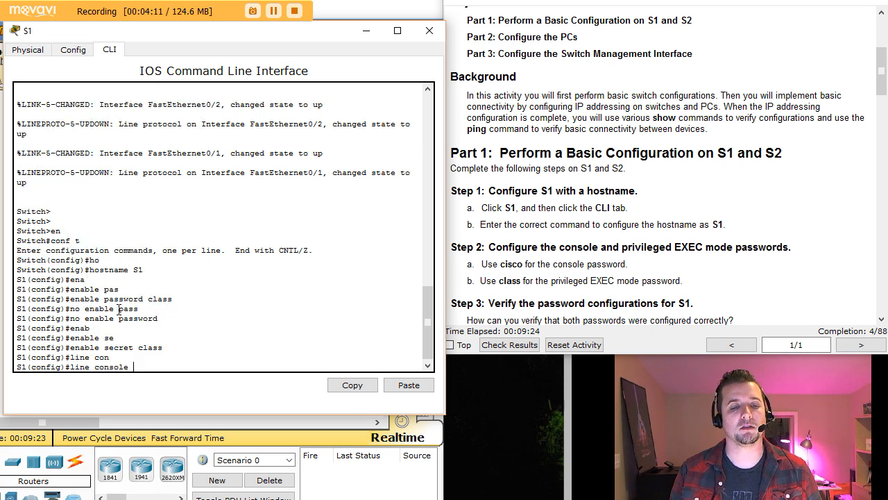
text(0)
key(Return)
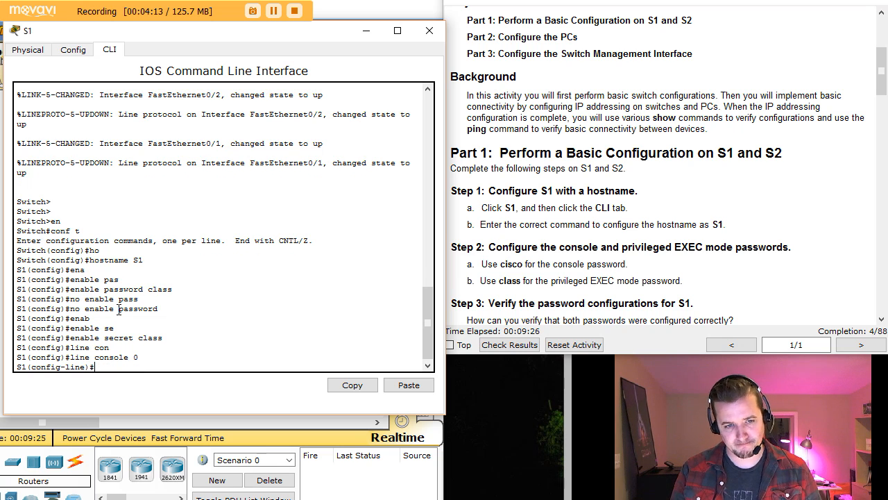
text(pass)
key(Tab)
text(cisco)
key(Return)
text(login)
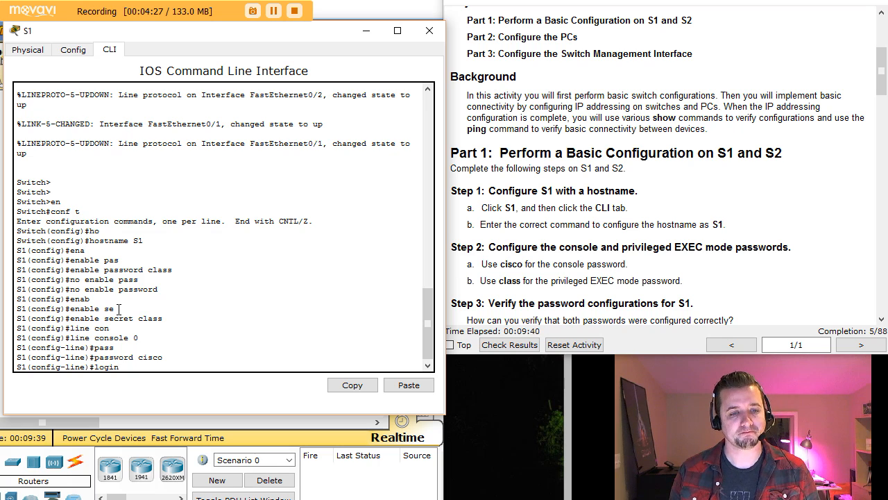
key(Return)
text(exit)
key(Return)
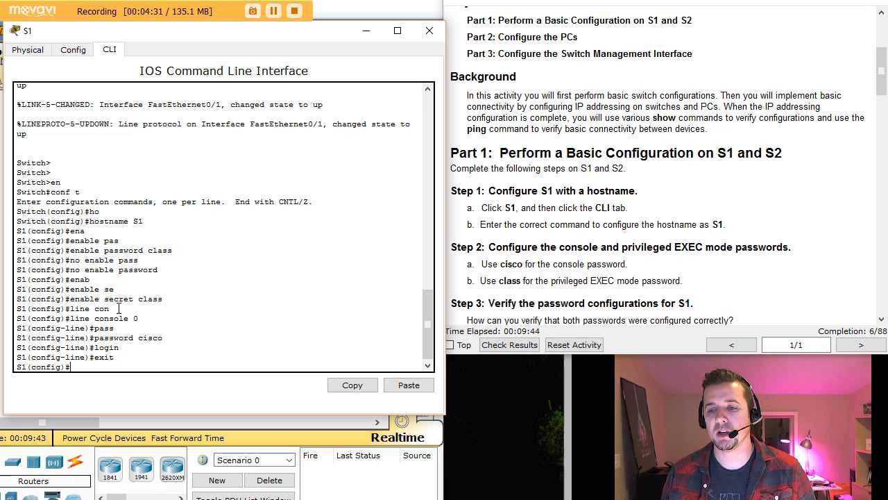
Bring Step 5 of the lab instructions into view.
click(785, 275)
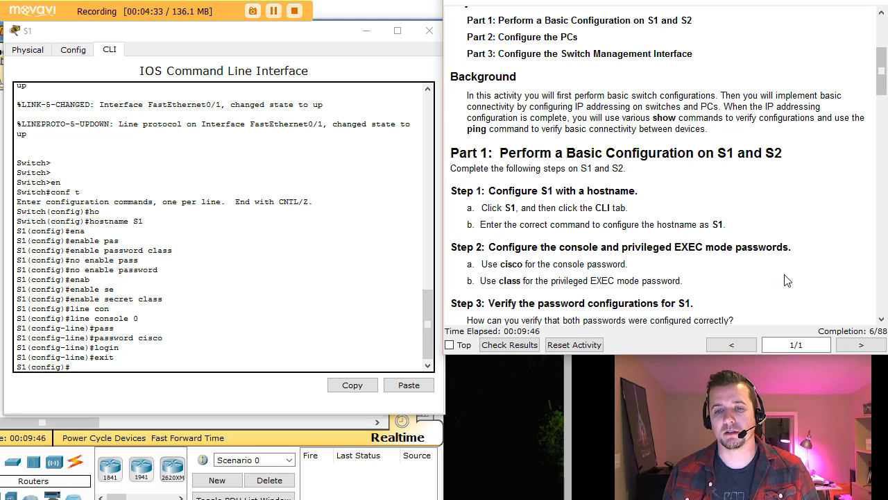
click(882, 320)
click(882, 319)
click(882, 319)
click(882, 319)
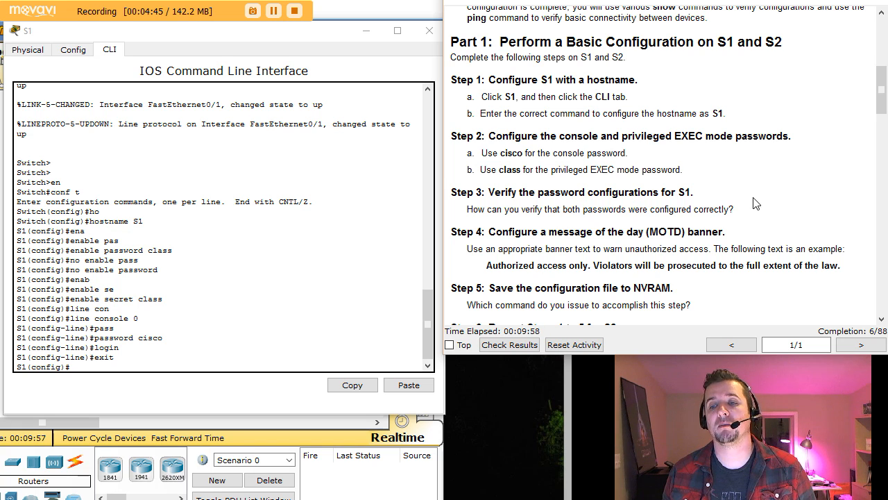
List S1's running config with do show run, checking the enable secret and console login lines.
click(87, 367)
text(do)
key(BackSpace)
key(BackSpace)
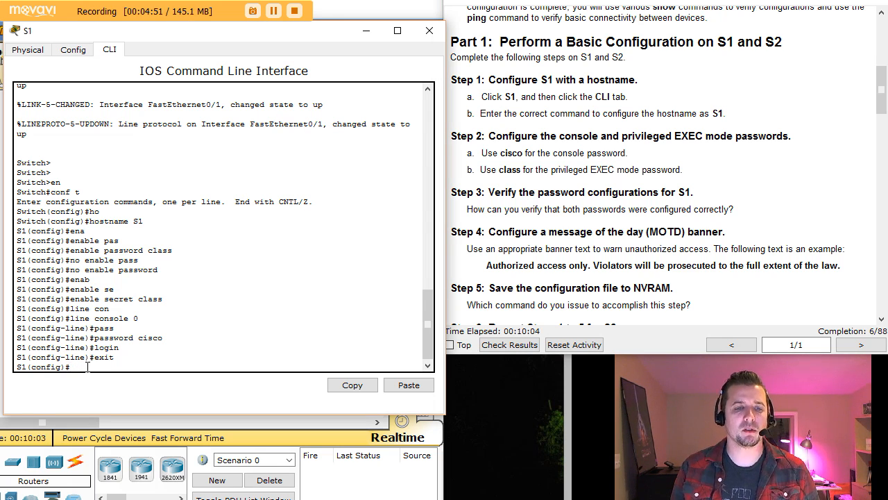
text(do show )
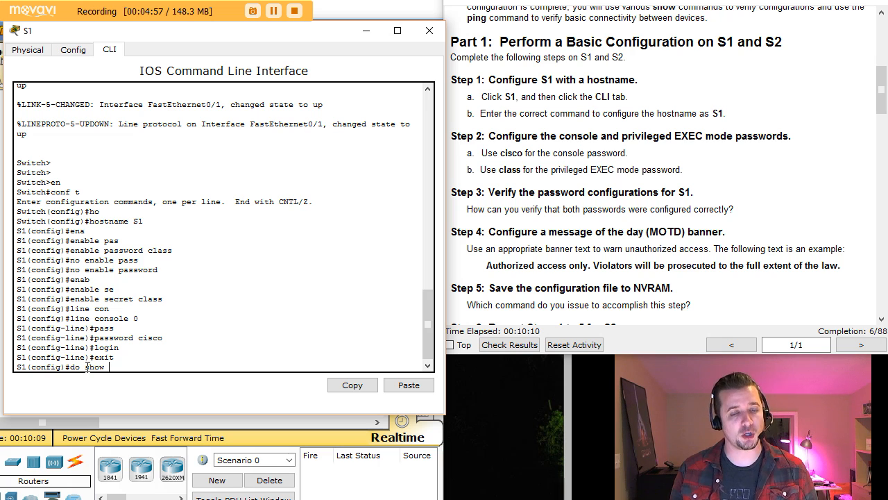
text(run)
key(Tab)
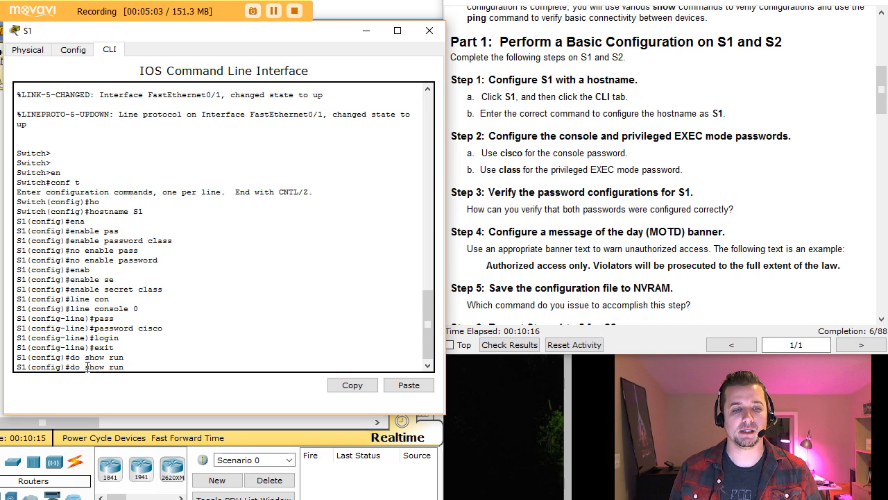
key(Return)
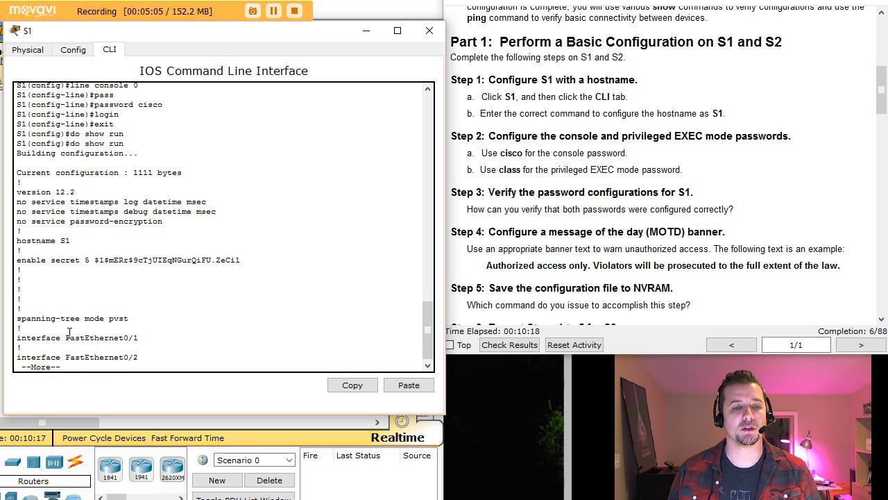
drag(16, 261, 242, 261)
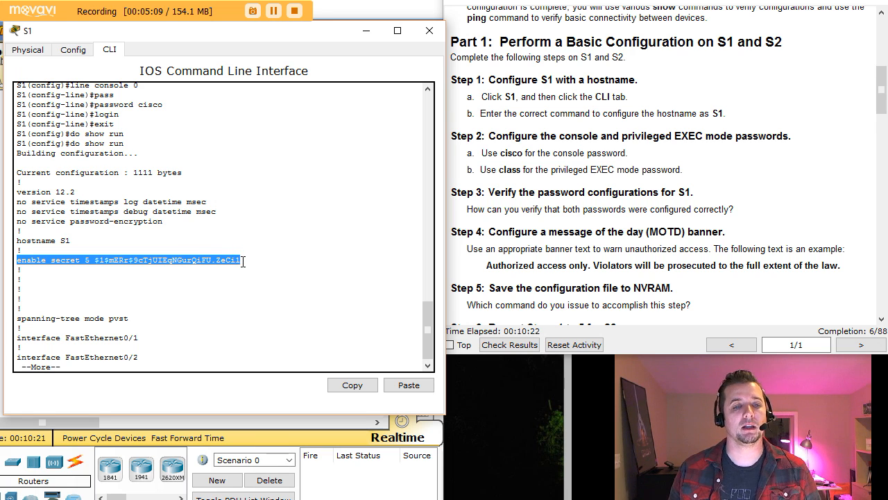
click(167, 261)
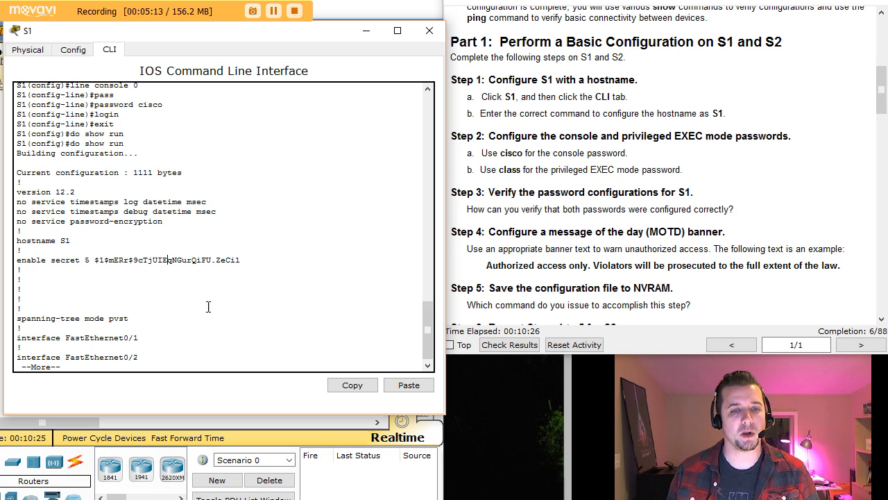
key(space)
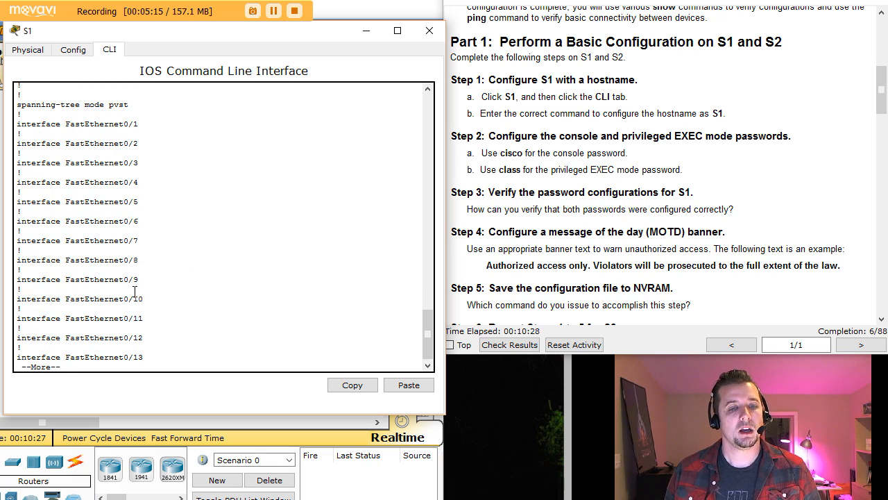
key(space)
key(space)
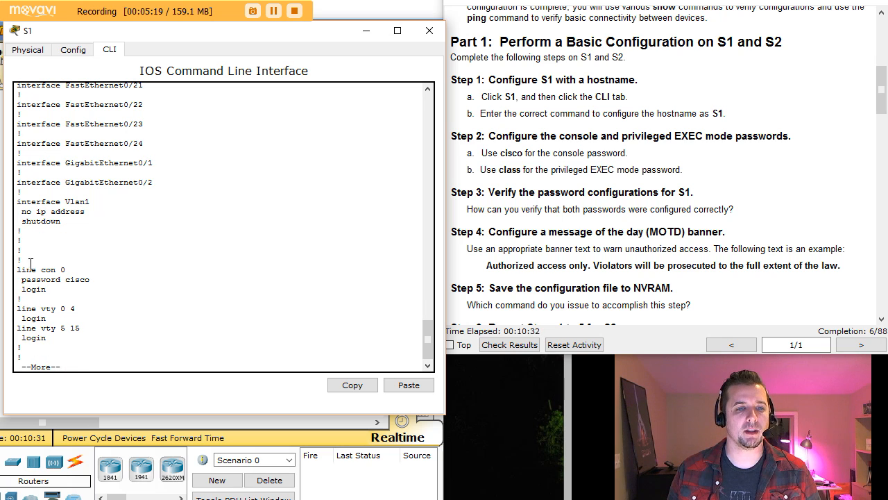
drag(21, 271, 109, 282)
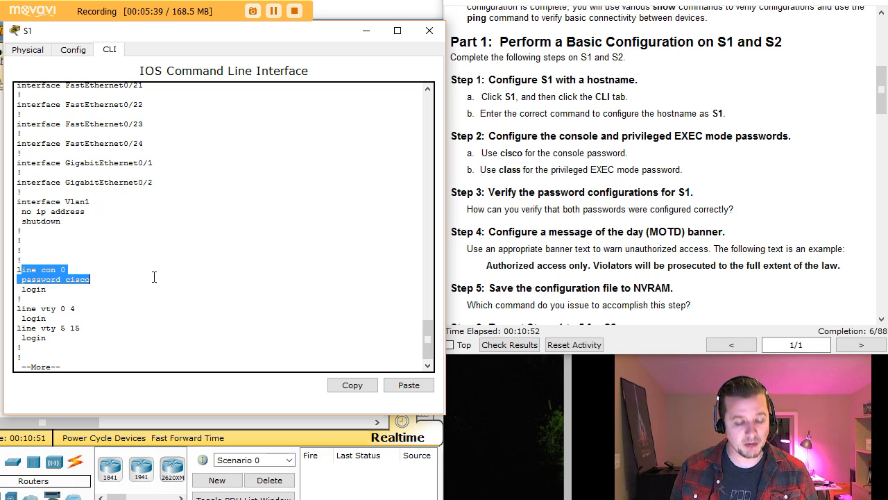
key(ctrl+c)
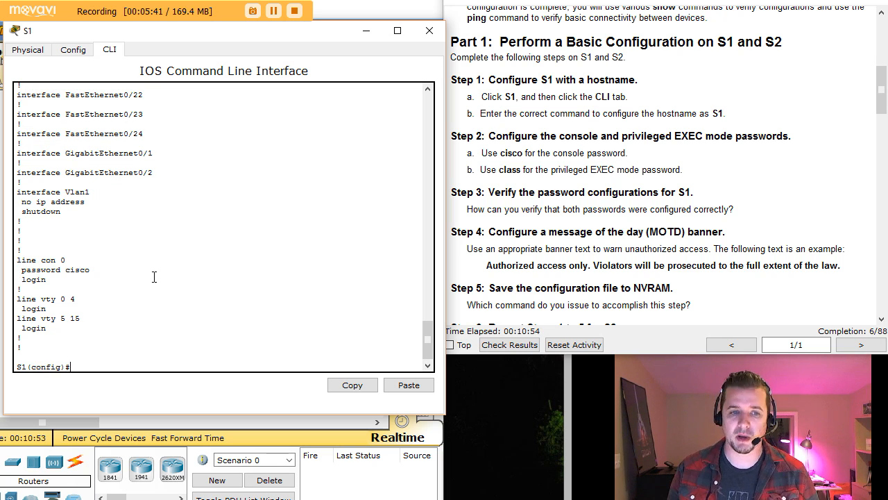
Set banner motd '#Authorized access only. Violators will be prosecuted to the full extent of the law.#'.
key(Return)
key(Return)
key(Return)
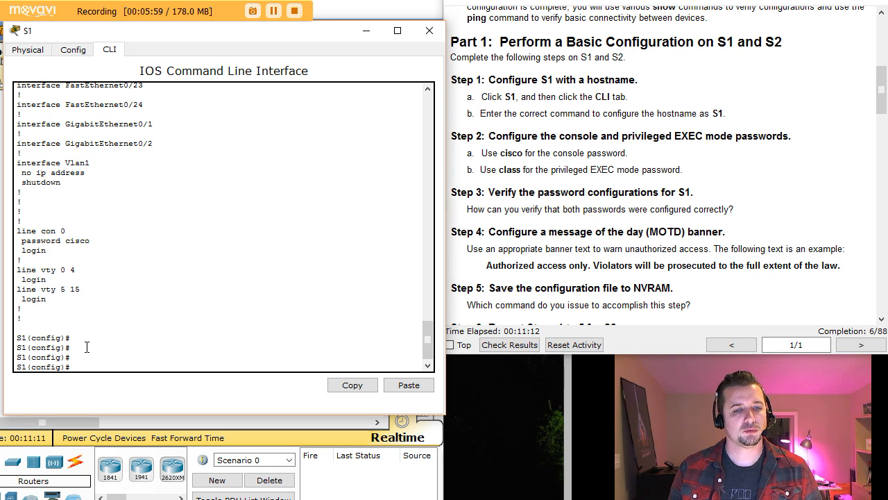
text(band)
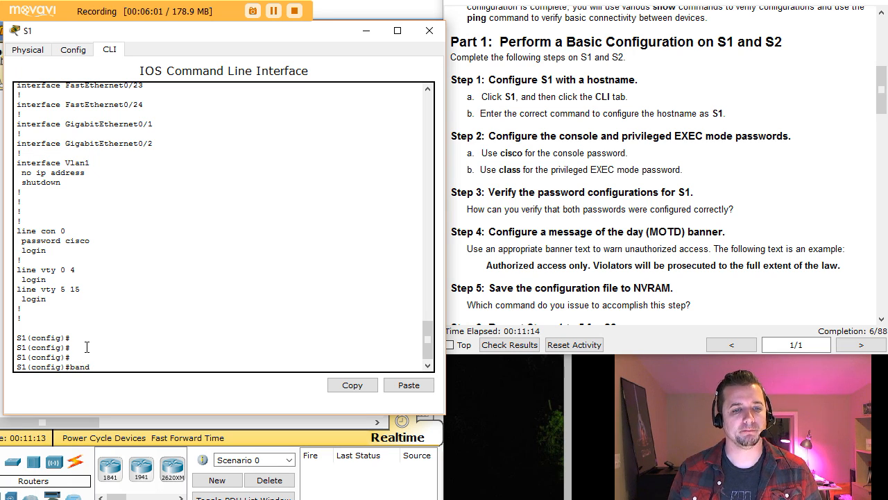
key(Tab)
text(mo)
key(Tab)
text(#)
key(Return)
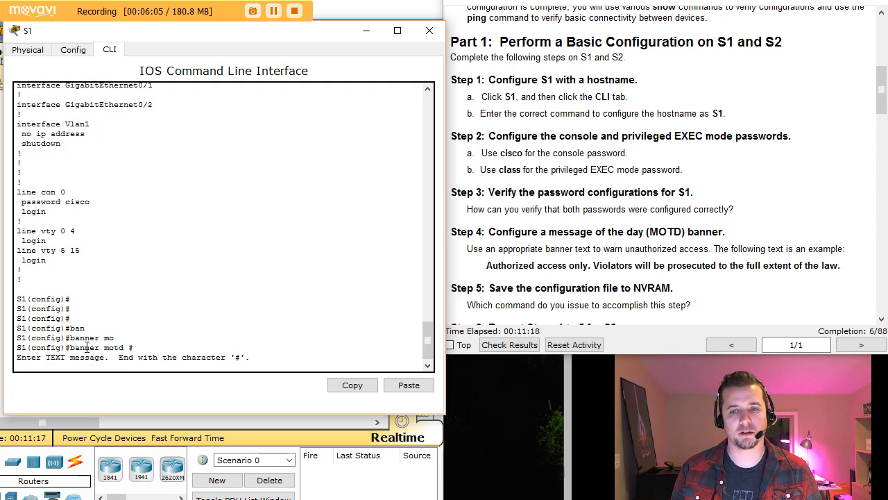
text(Author)
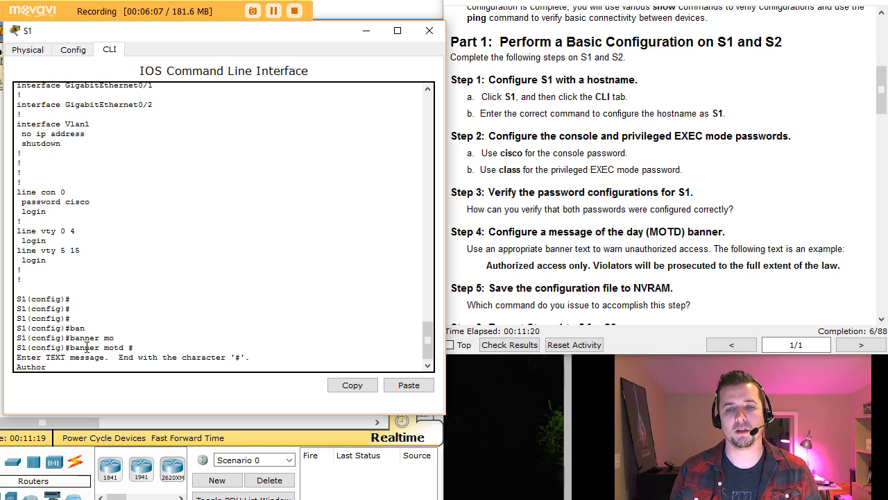
text(ized)
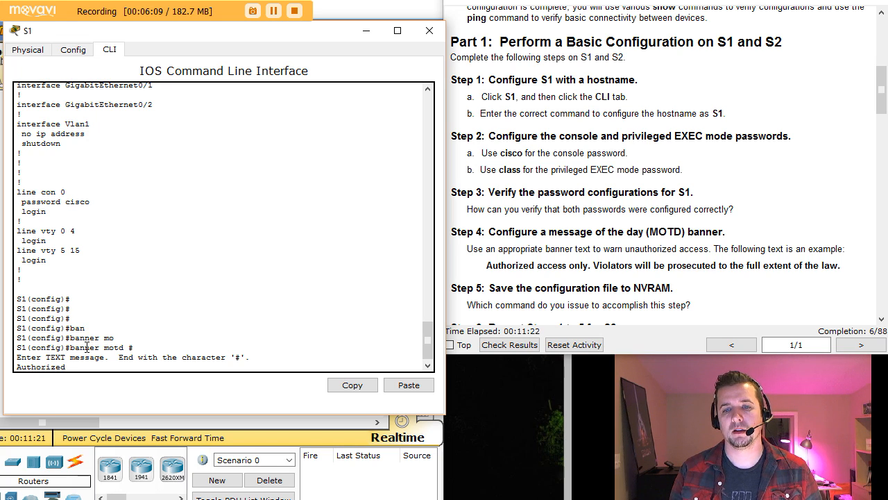
text( access o)
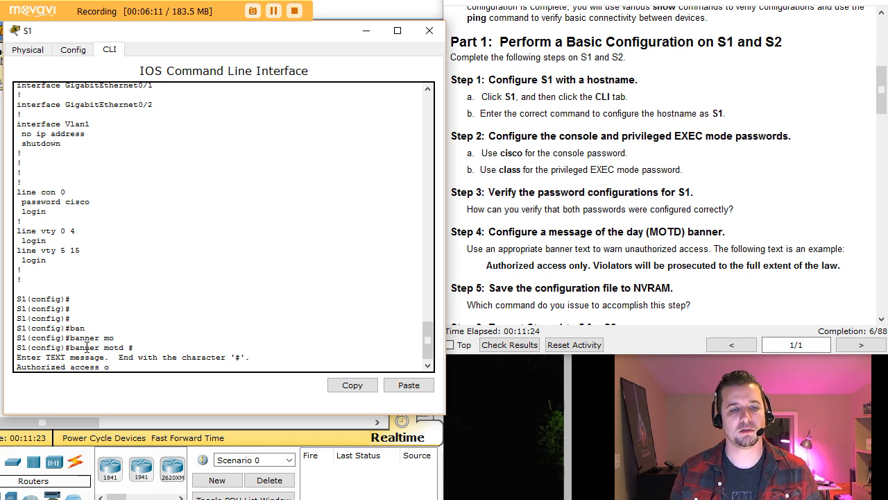
text(nly. )
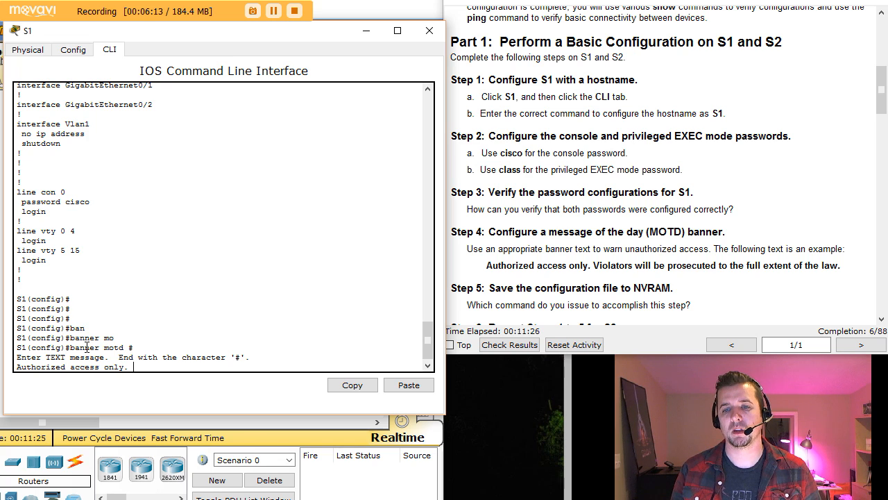
text(Viola)
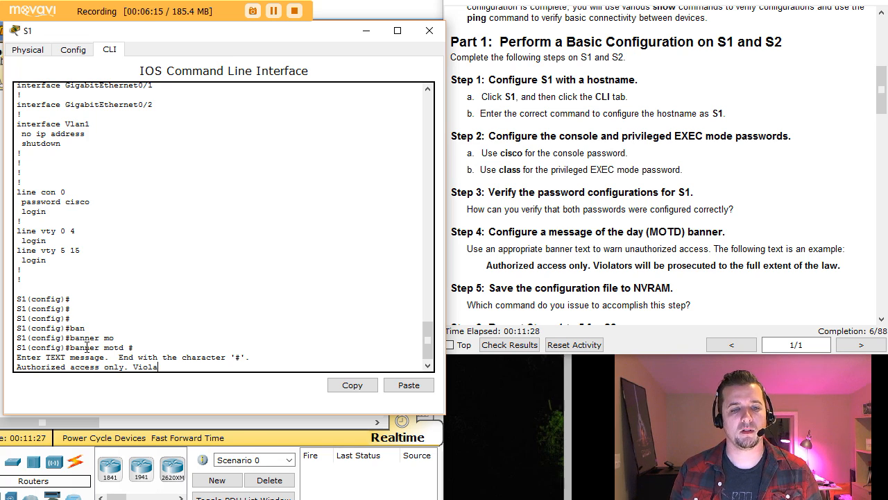
text(tors wi)
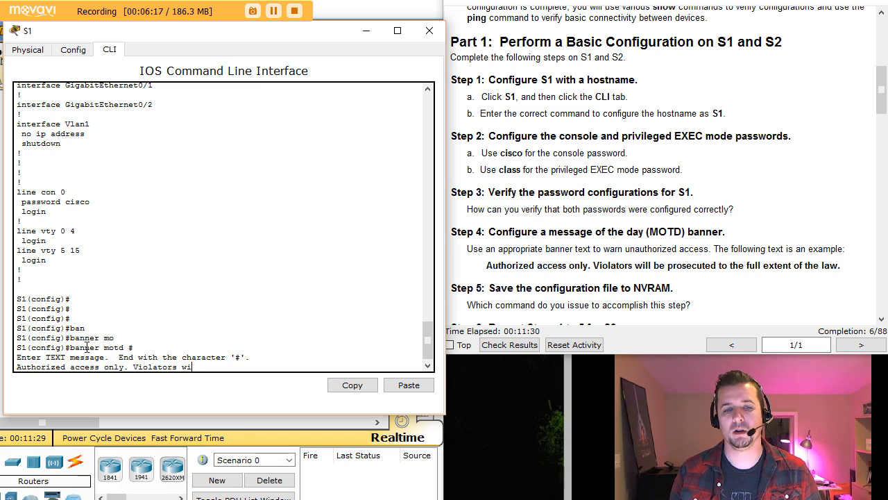
text(l  b)
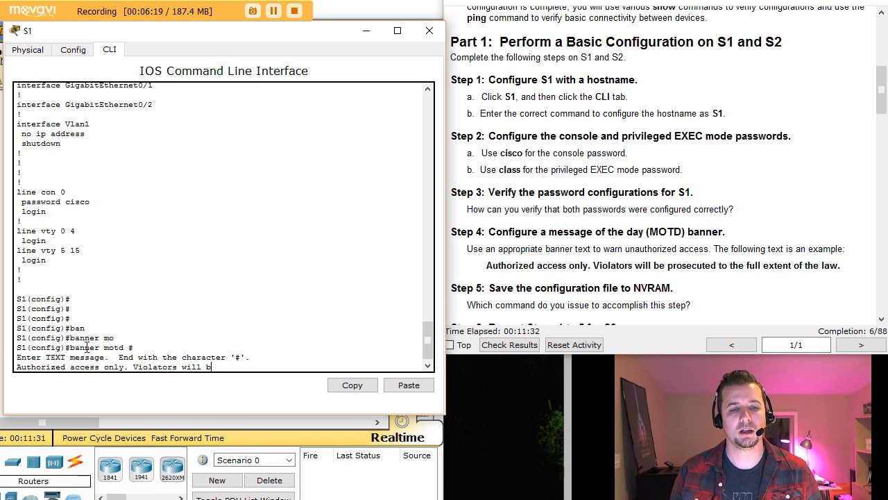
text(e pro)
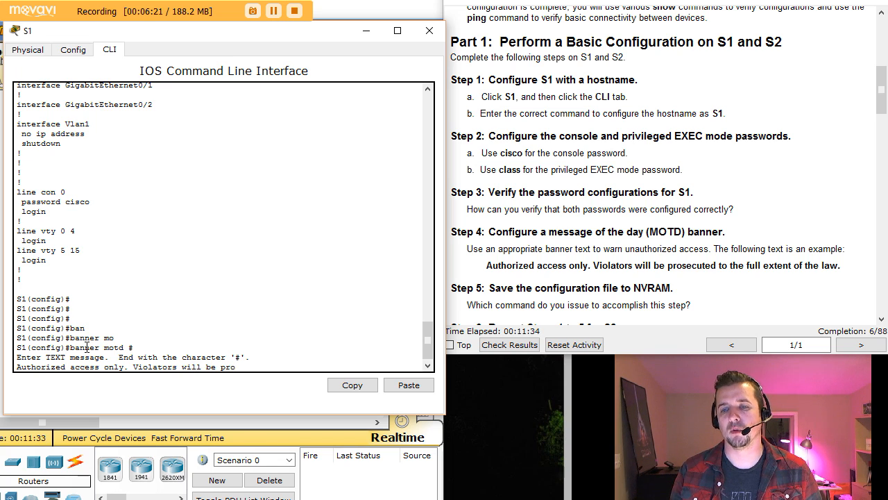
text(secute)
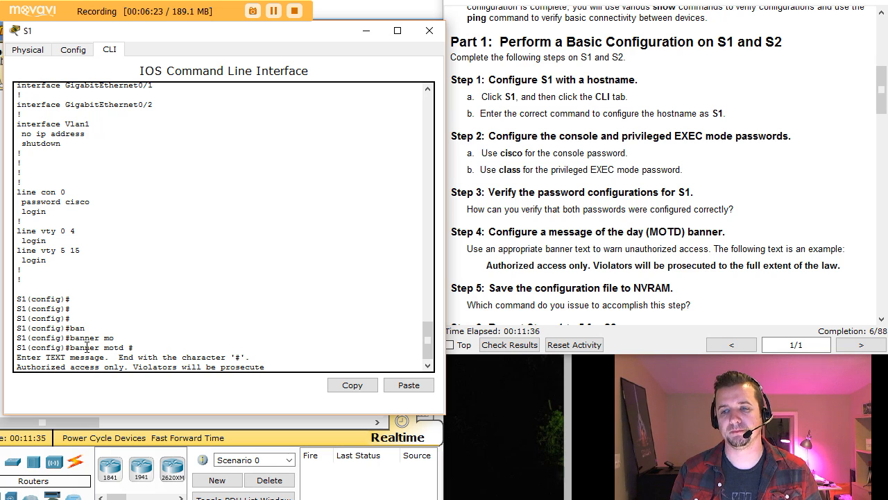
text(d to the full)
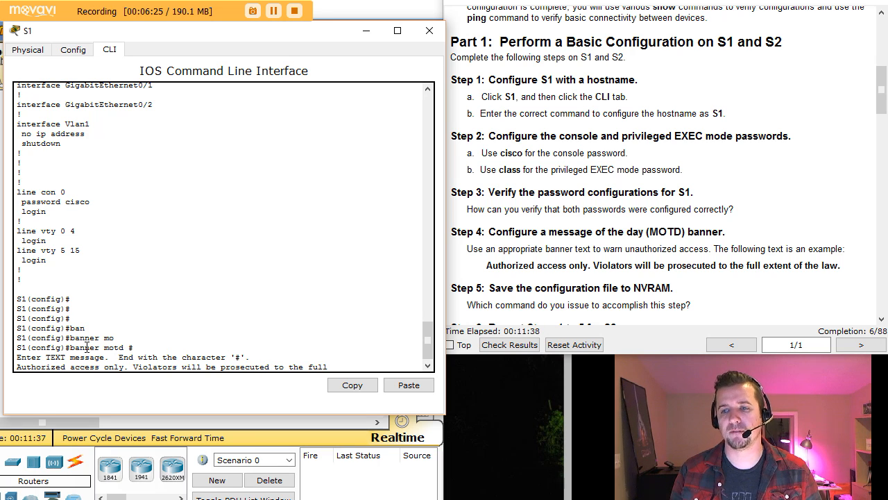
text( extent of the la)
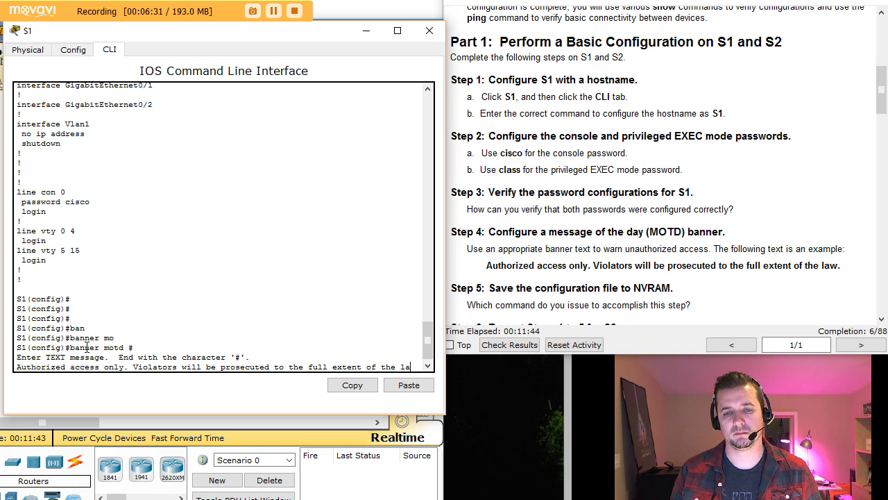
text(w.#)
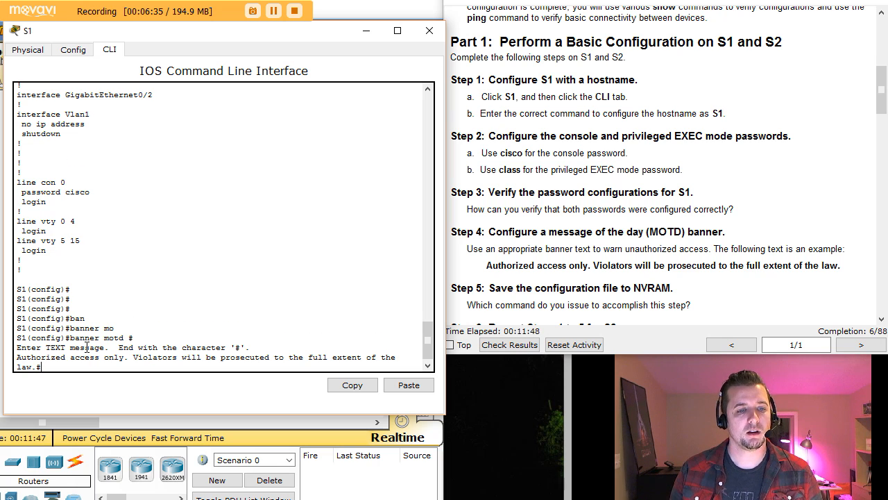
key(Return)
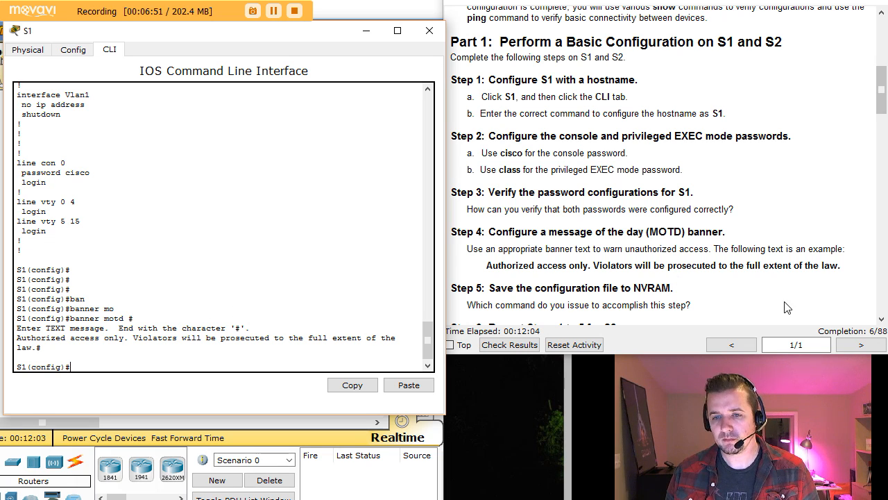
Exit config mode and save S1's configuration with copy running-config startup-config.
click(882, 320)
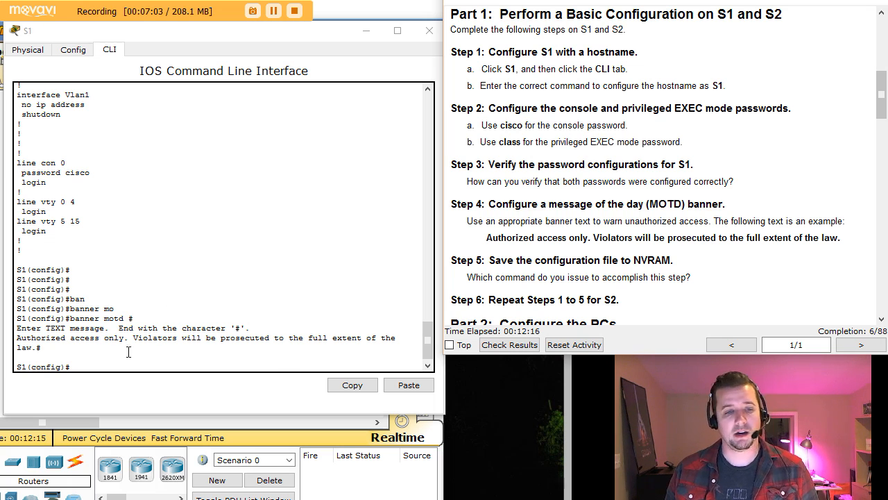
click(99, 368)
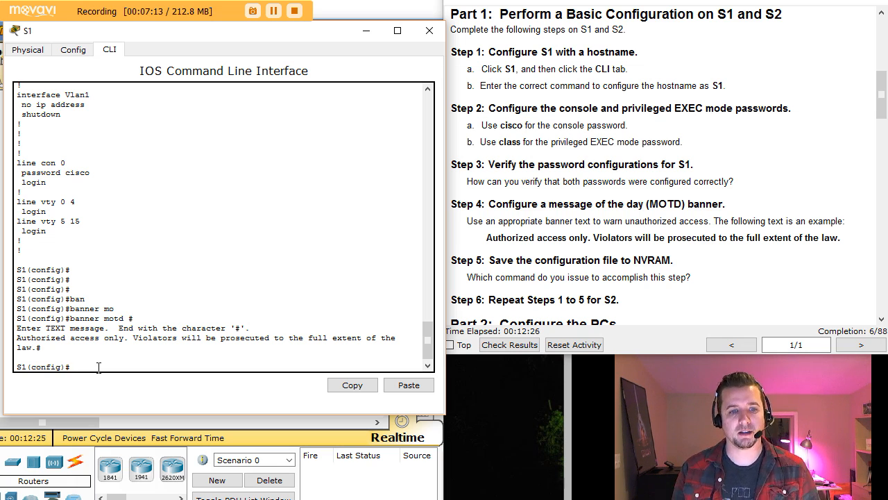
key(ctrl+z)
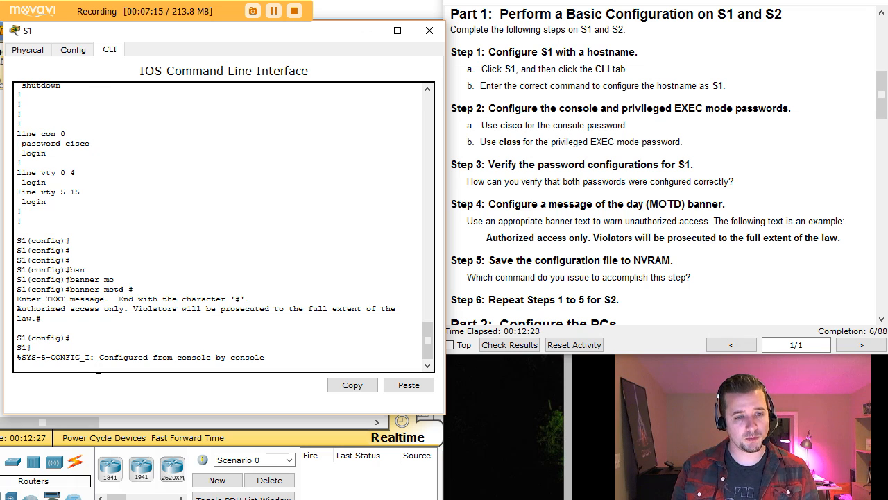
key(Return)
key(Return)
key(Return)
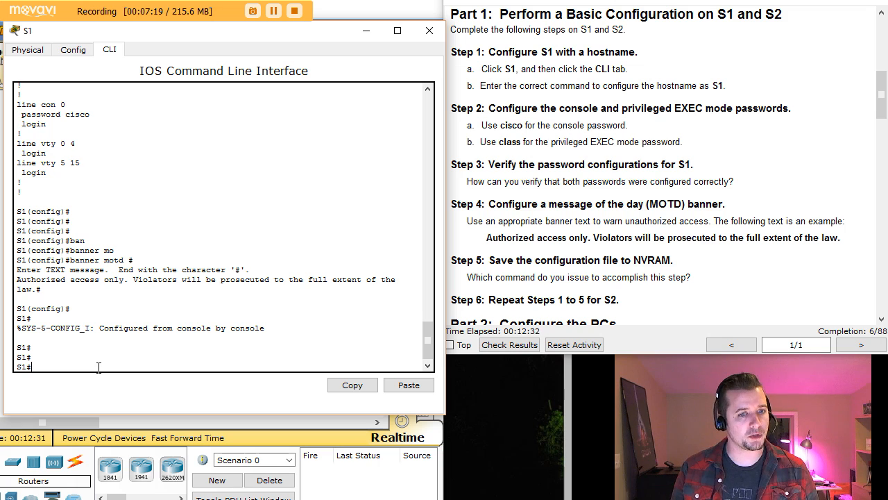
text(copy run)
key(Tab)
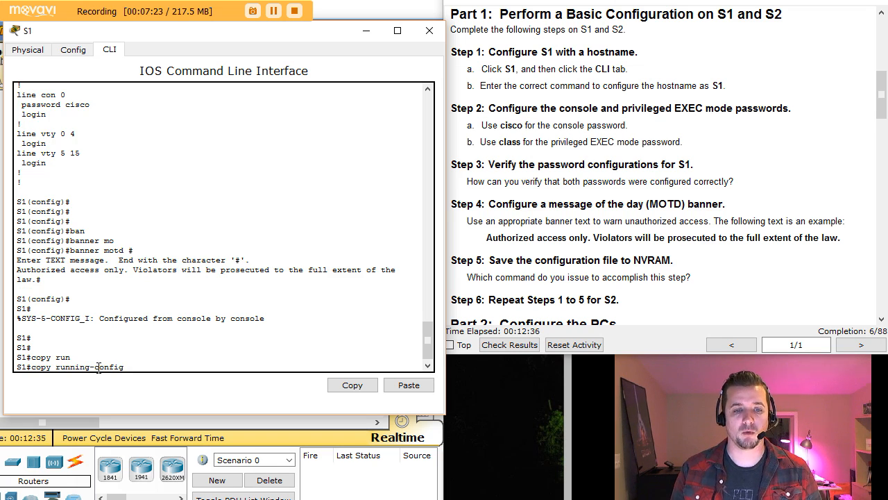
text(st)
key(Tab)
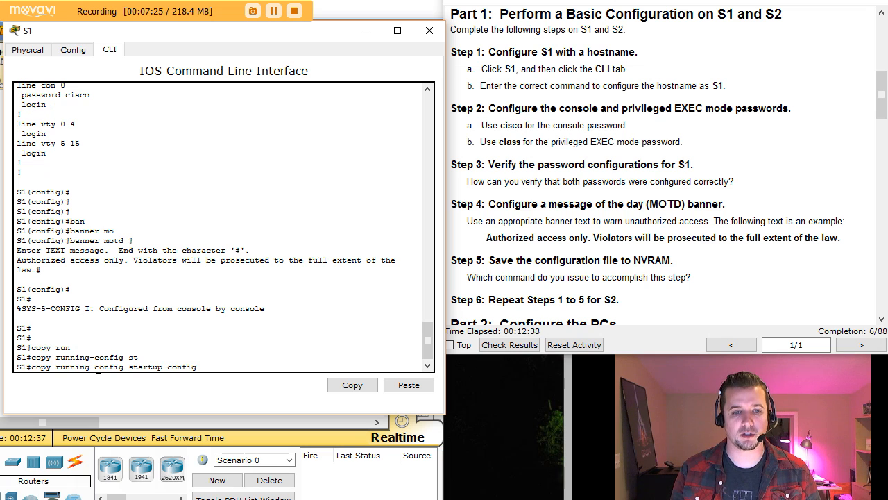
key(Return)
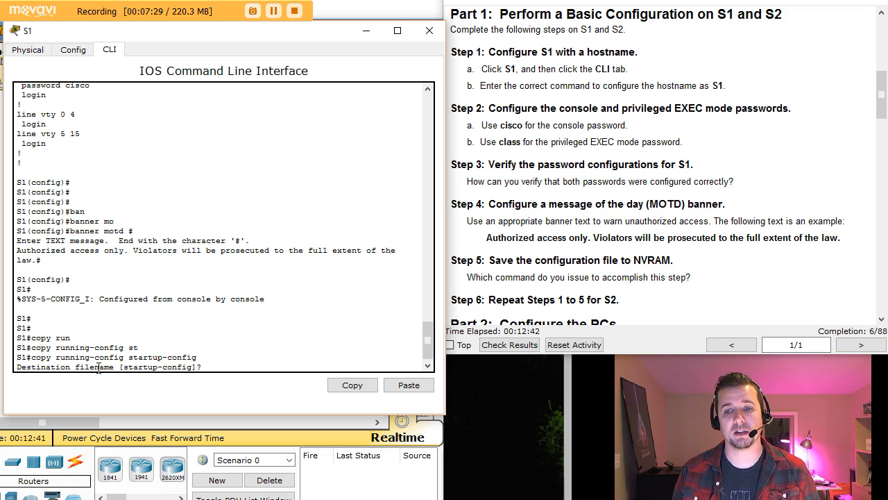
key(Return)
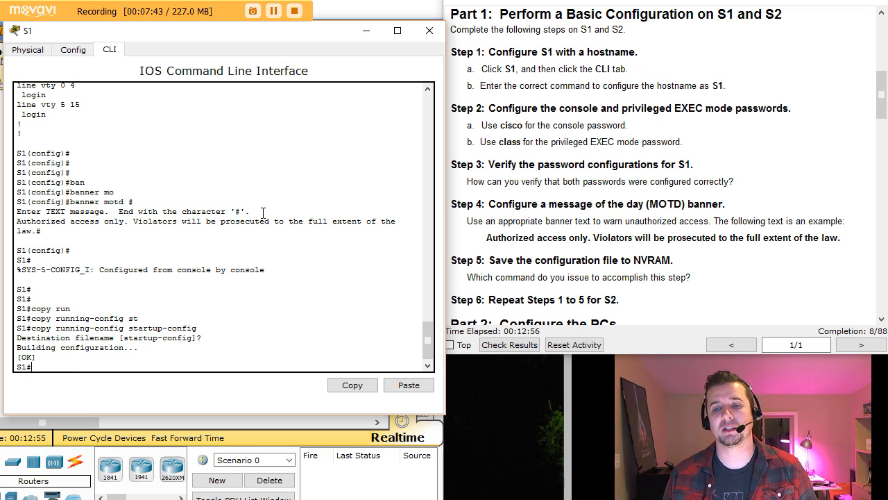
click(366, 33)
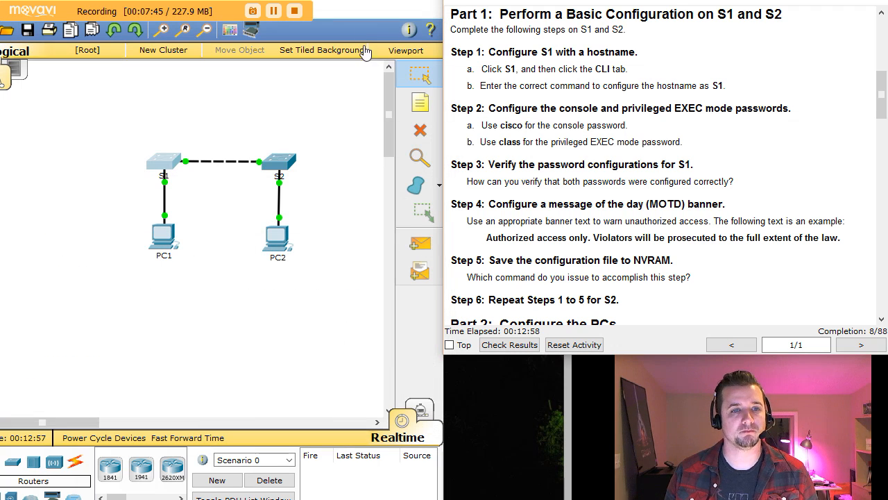
Open switch S2's CLI and reach global configuration mode with en and conf t.
click(275, 163)
drag(440, 82, 218, 44)
click(111, 50)
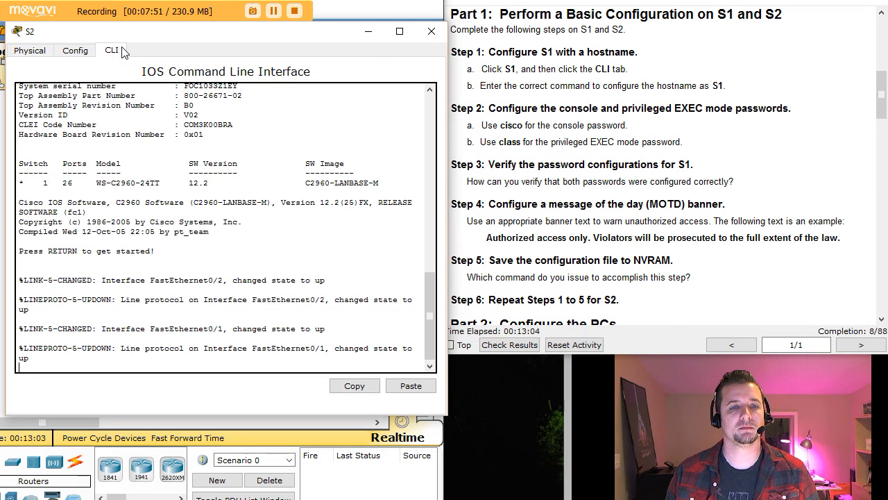
key(Return)
key(Return)
key(Return)
key(Return)
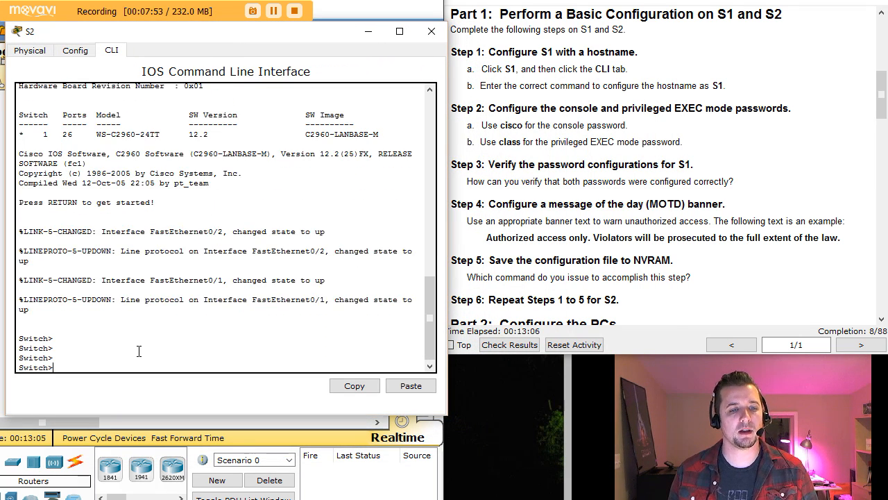
text(en)
key(Return)
text(conf t)
key(Return)
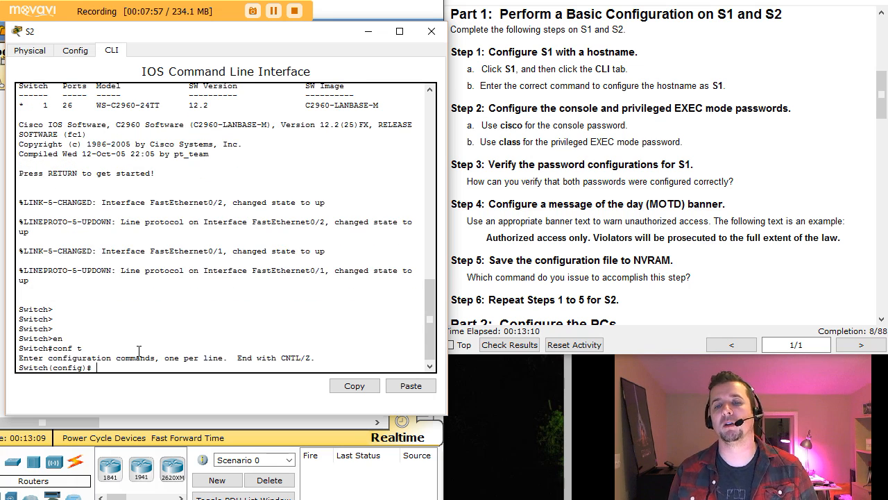
key(Return)
key(Return)
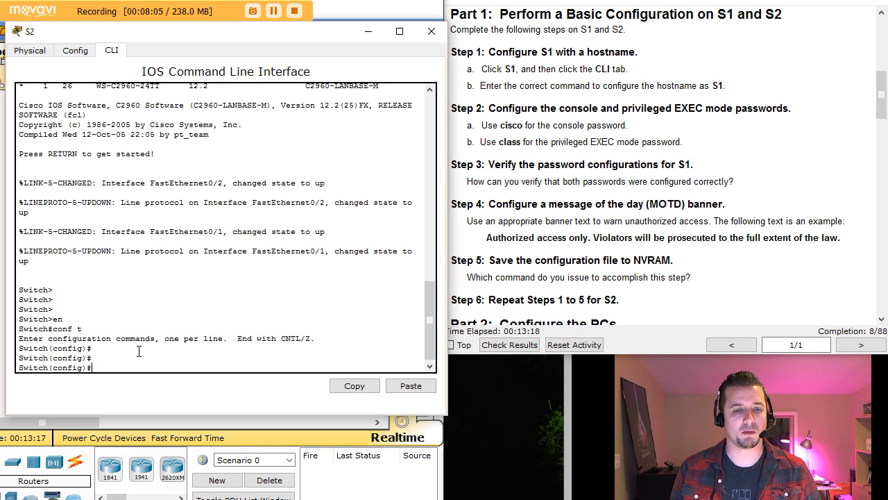
Name the switch S2 and set its privileged EXEC enable secret.
text(hostname )
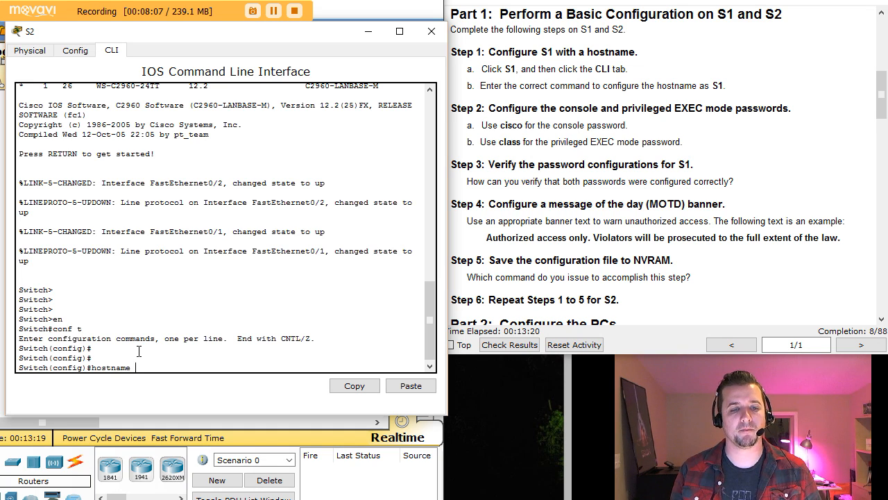
text(S2)
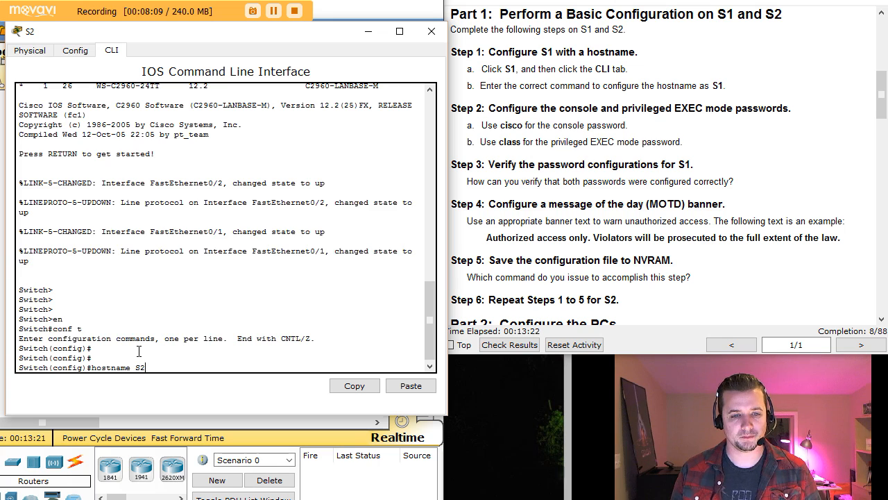
key(Return)
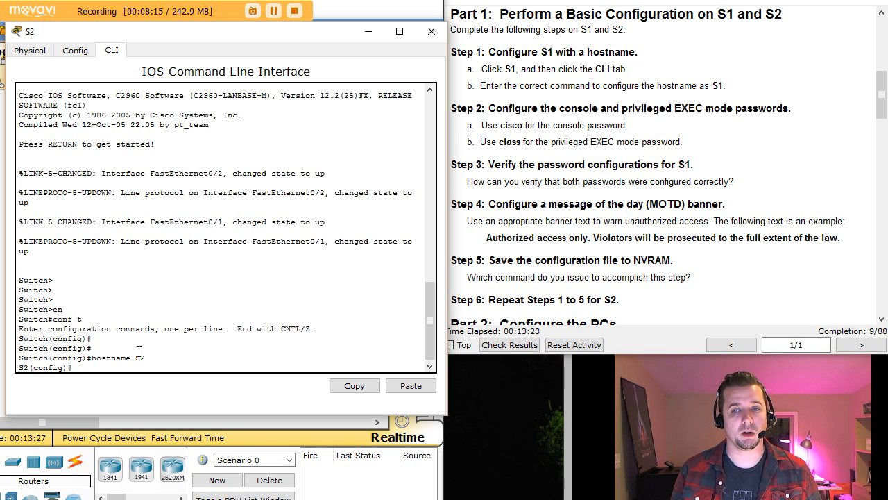
text(enable)
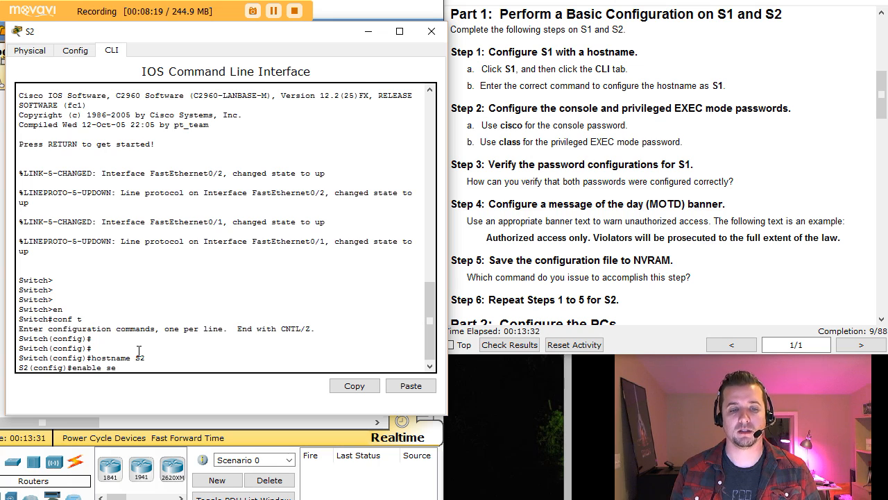
text( se)
key(Tab)
text(class)
key(Return)
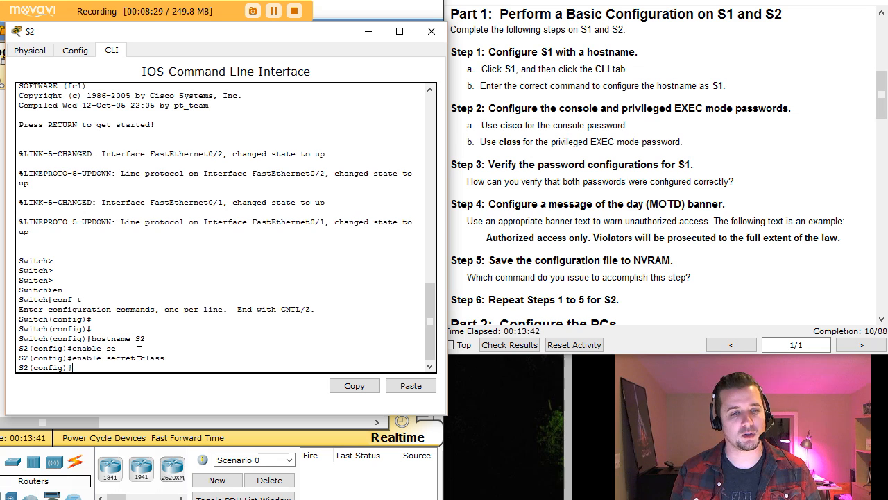
Give console line 0 a password, require login, and return to global configuration.
text(li)
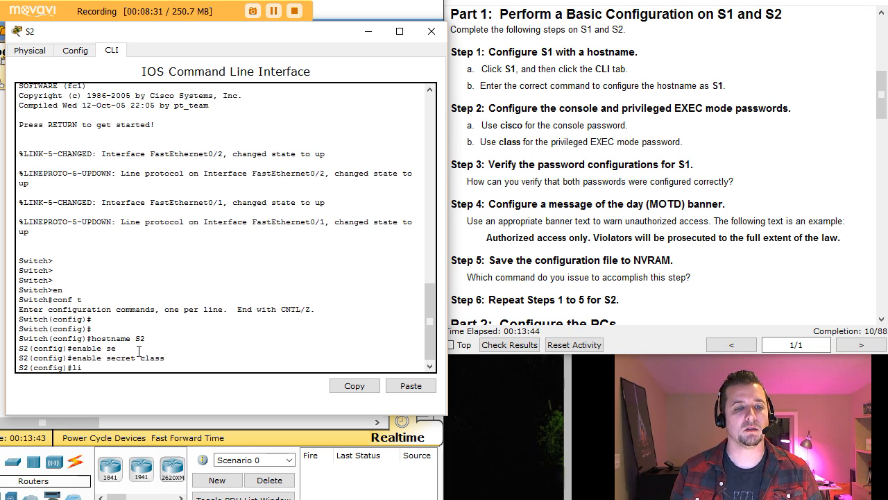
text(ne con 0)
key(Return)
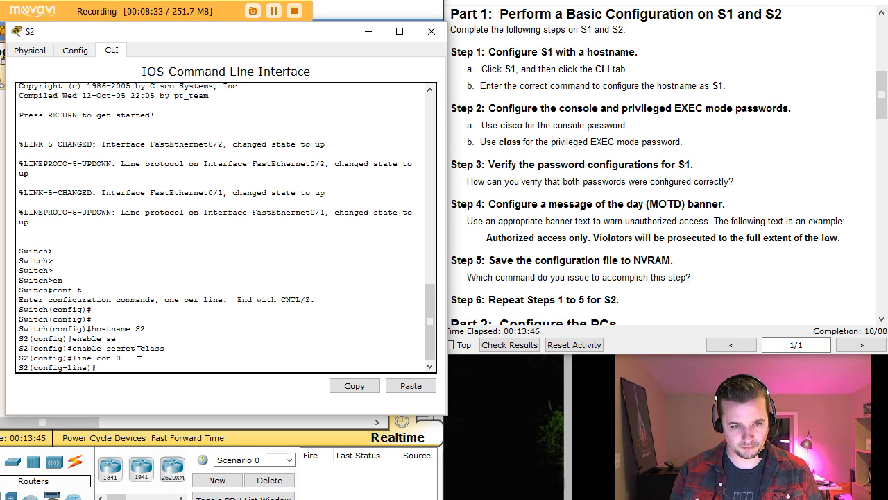
text(pass)
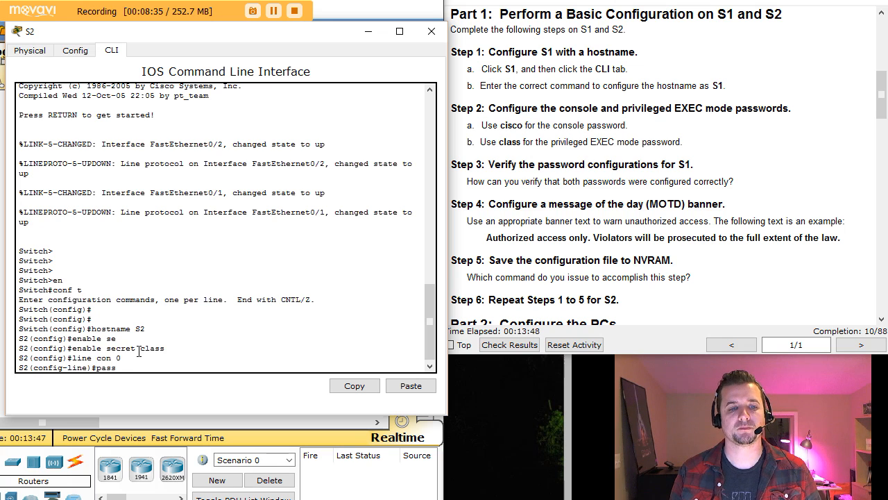
text(word cisco)
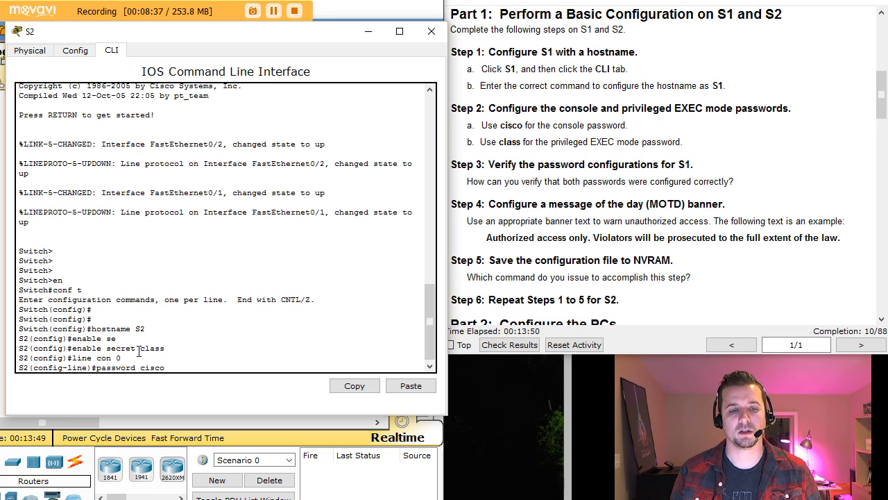
key(Return)
text(login)
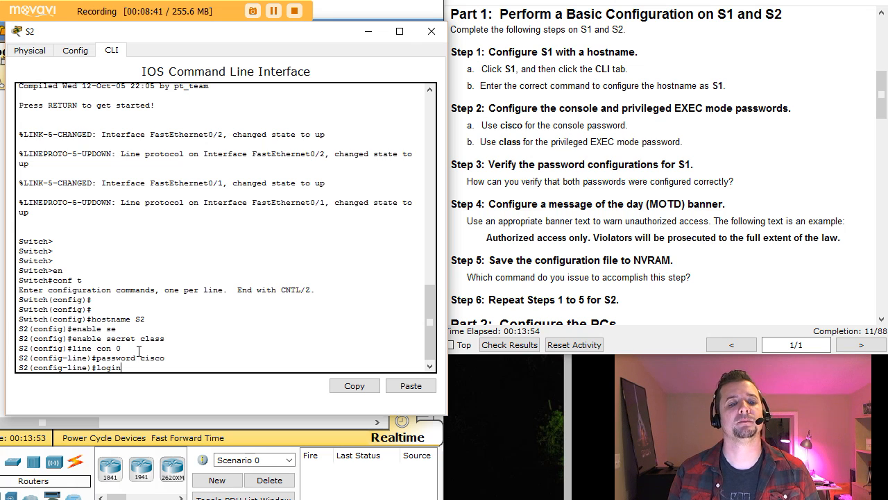
key(Return)
text(eixt)
key(Return)
text(exit)
key(Return)
key(Return)
key(Return)
key(Return)
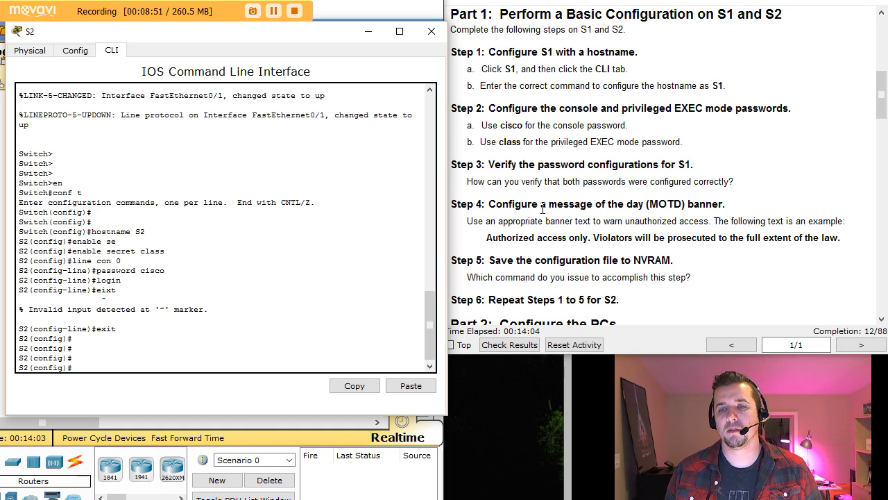
drag(541, 205, 675, 206)
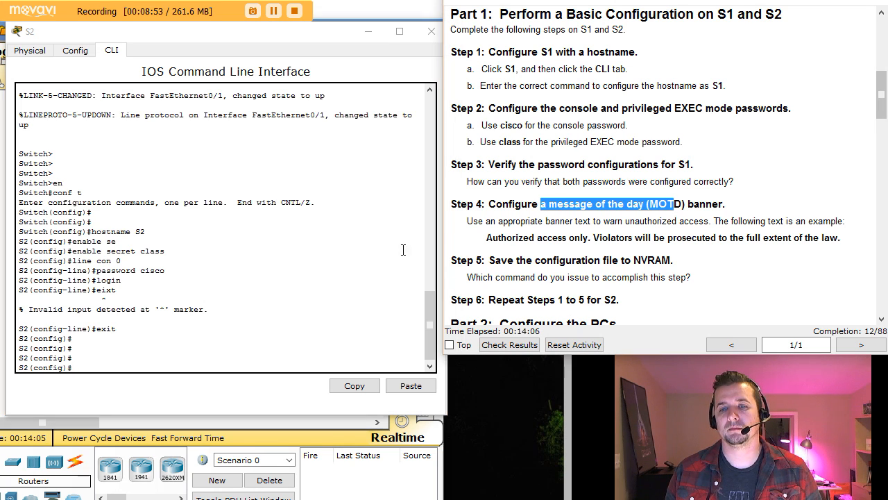
click(113, 364)
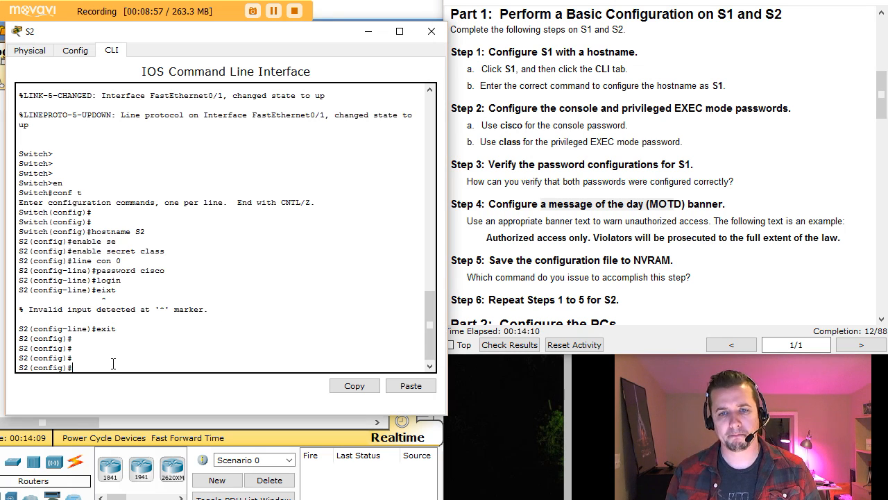
Set the MOTD banner 'Authorized access only. Violators will be prosecuted to the full extent of the law.' and exit configuration.
text(ban)
key(Tab)
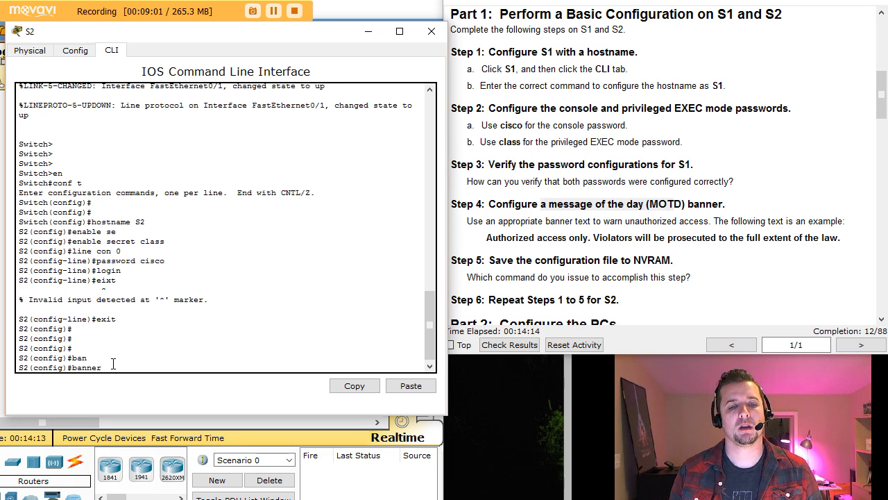
text(mo)
key(Tab)
text(#)
key(Return)
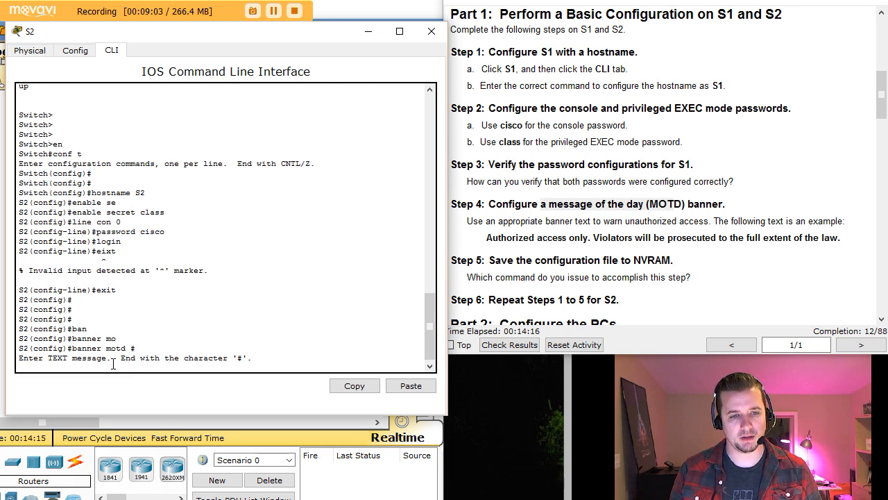
text(Aut)
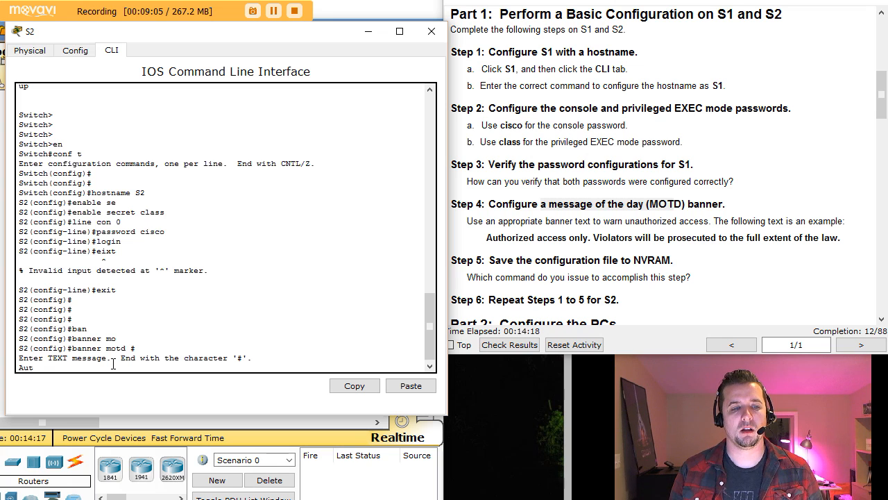
text(horized access)
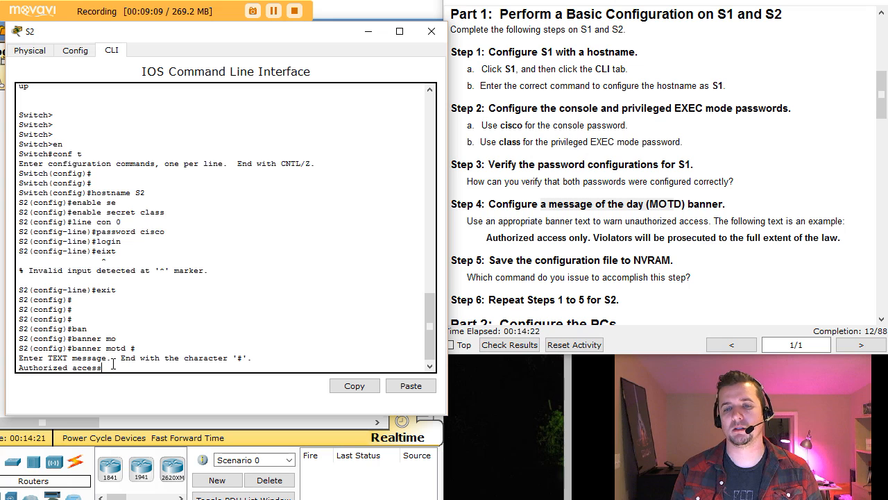
text( only)
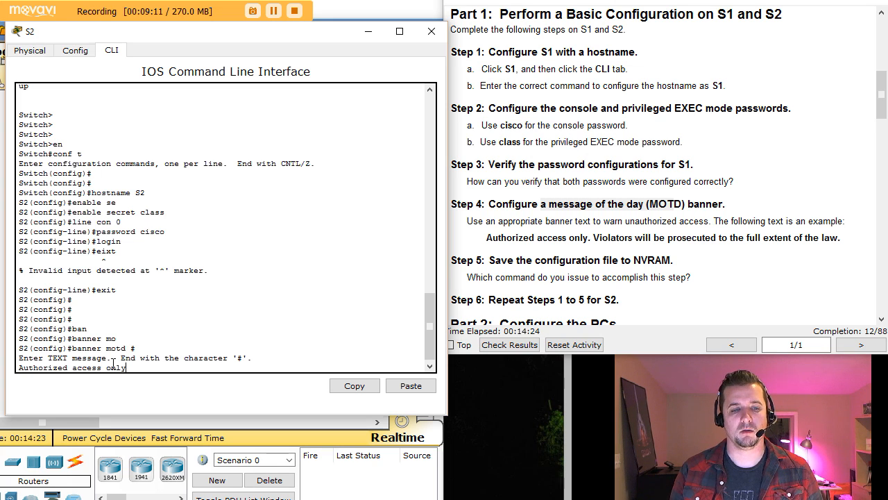
text(. Violat)
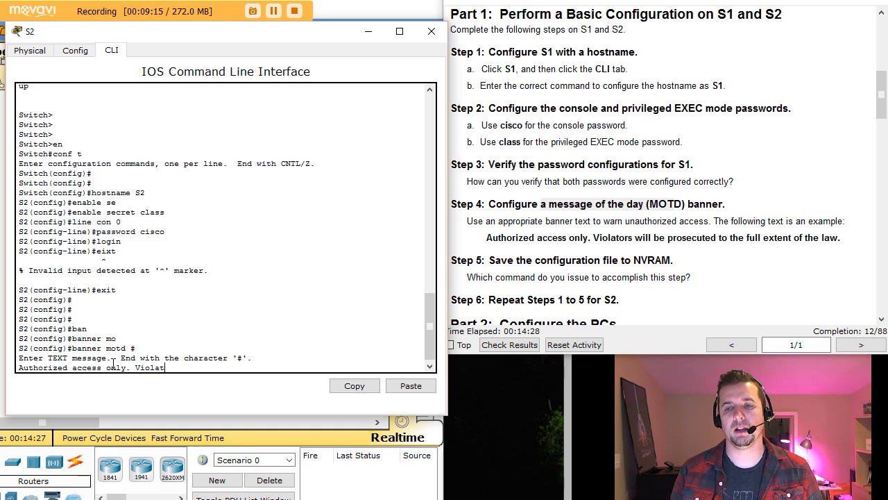
text(ors)
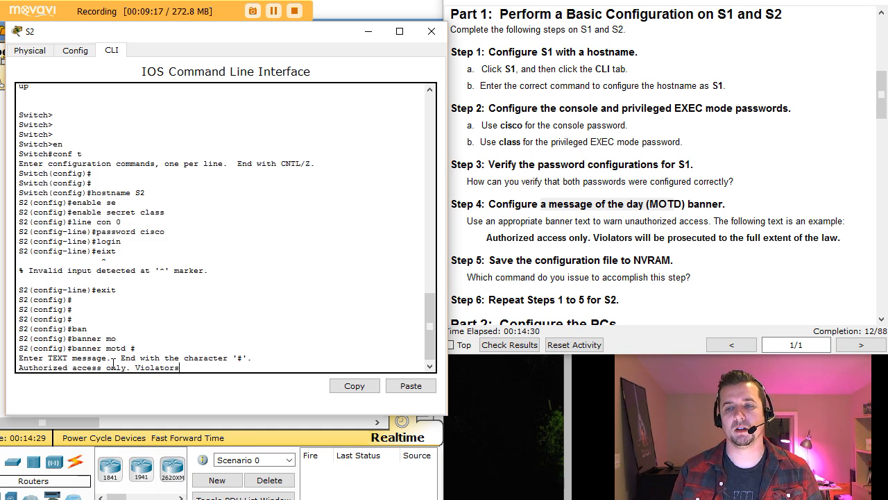
text( will be proce)
key(BackSpace)
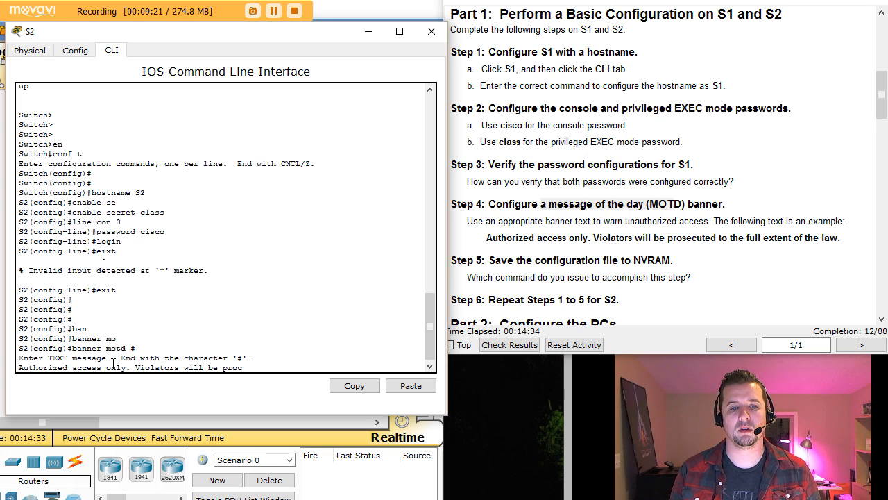
key(BackSpace)
text(secuted to th)
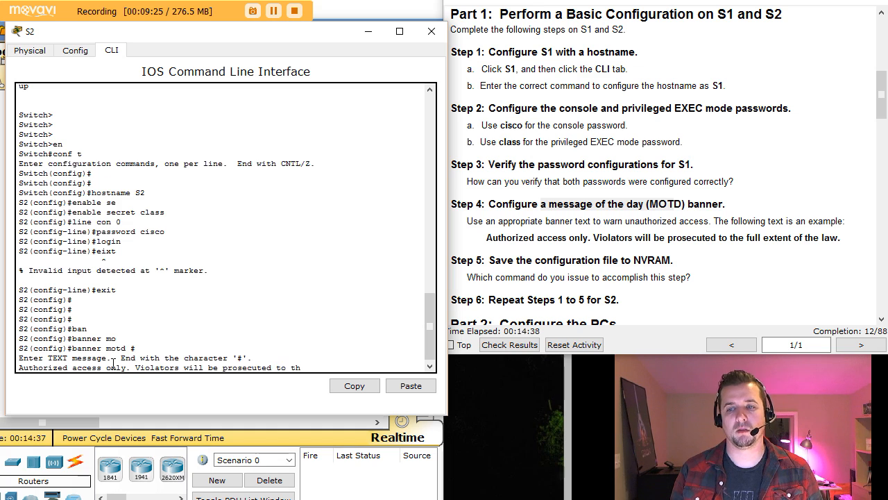
text(e full e)
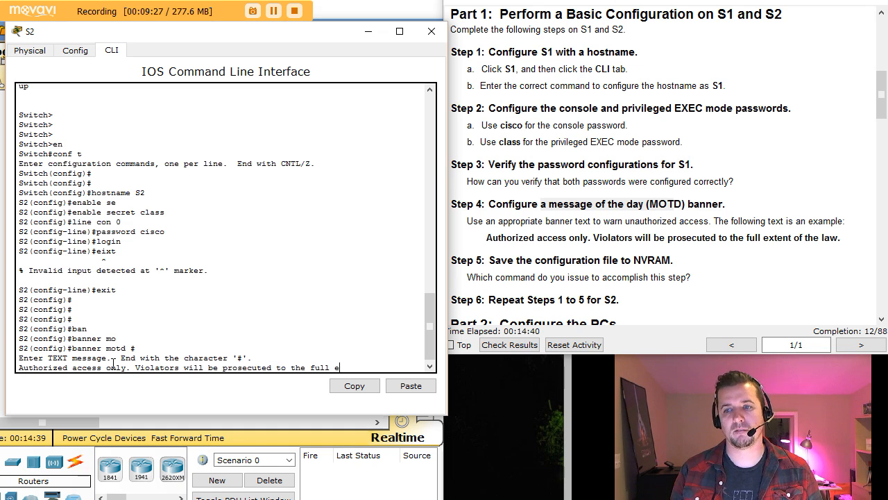
text(xtent of the law)
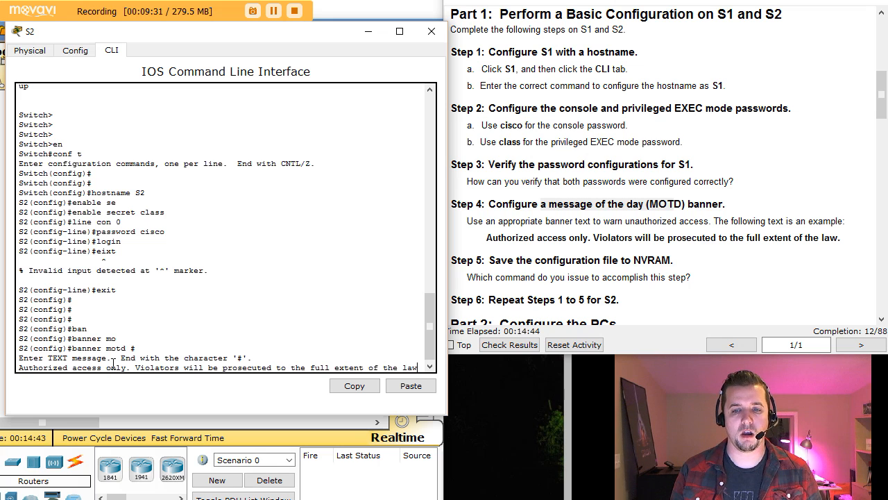
text(.)
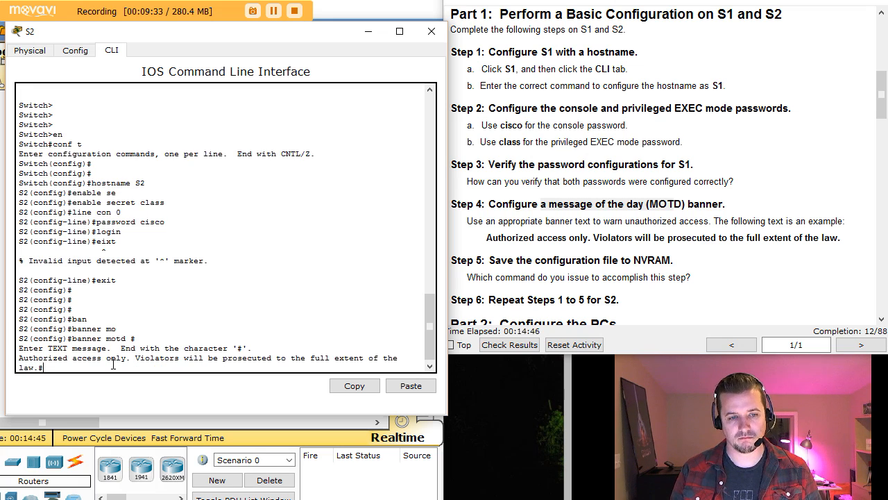
text(#)
key(Return)
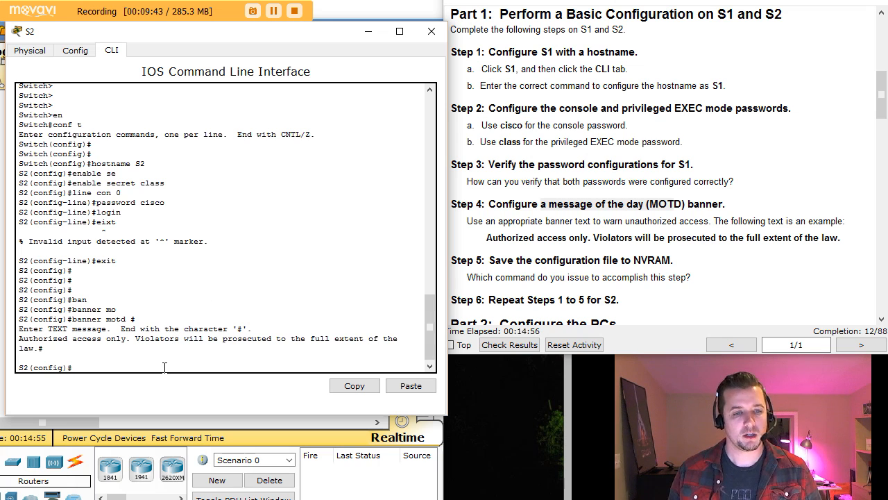
key(ctrl+z)
Run copy running-config startup-config on S2, accepting the default startup-config filename.
key(Return)
key(Return)
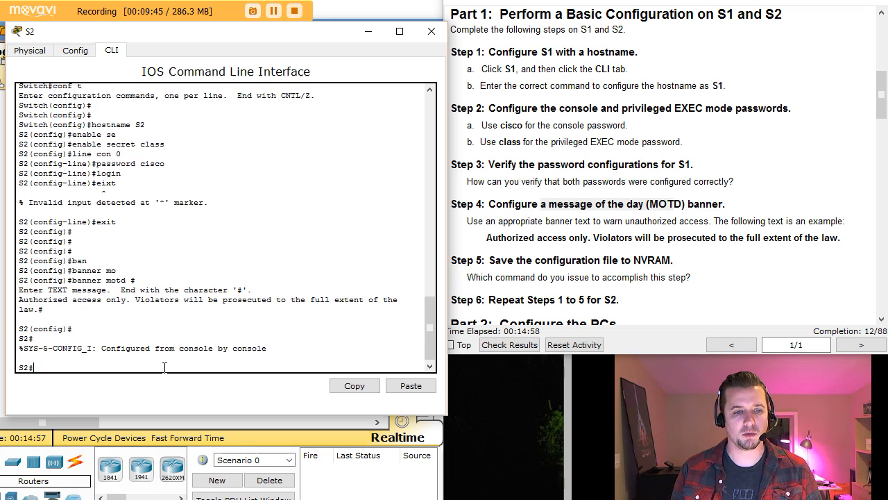
text(c)
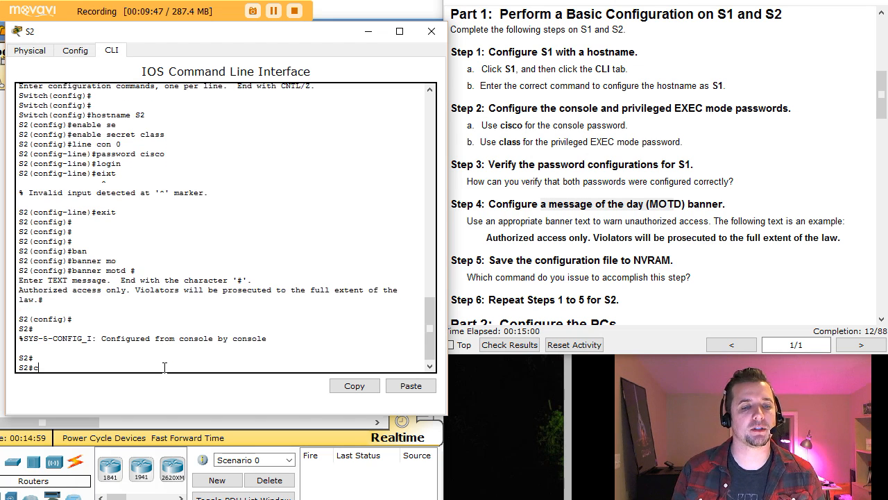
text(opy)
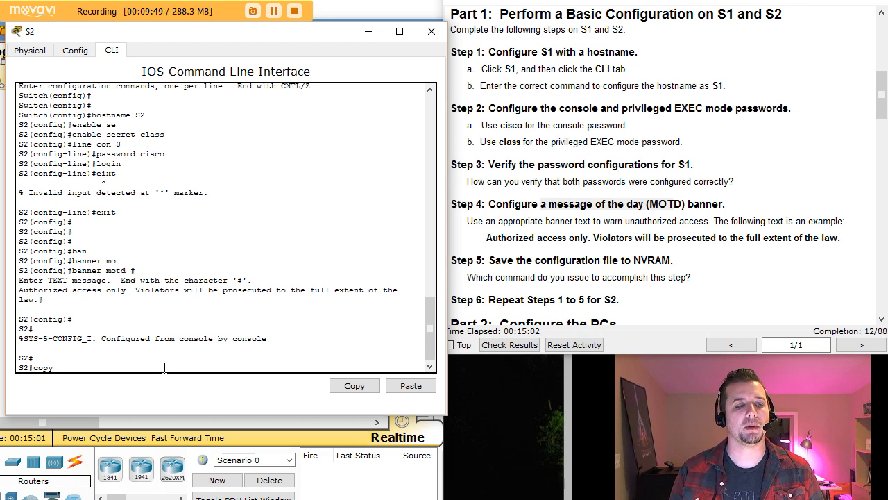
text( ru)
key(Tab)
text(s)
key(Tab)
key(Return)
key(Return)
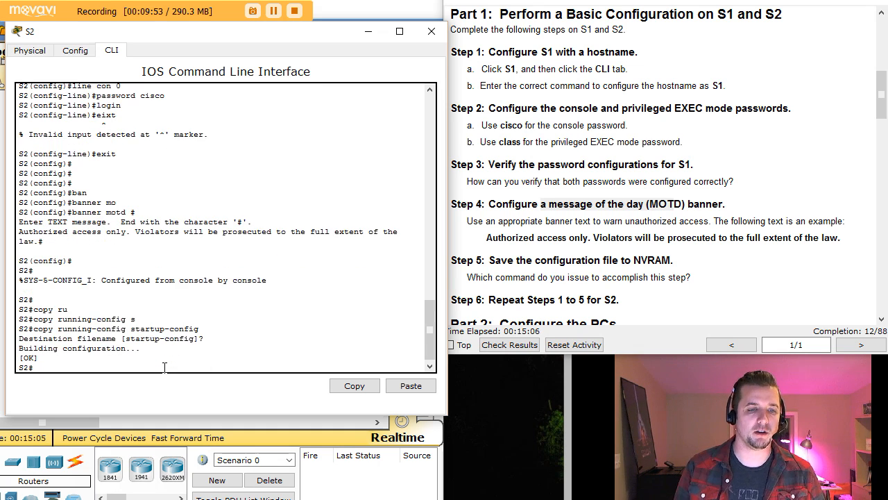
key(Return)
key(Return)
key(Return)
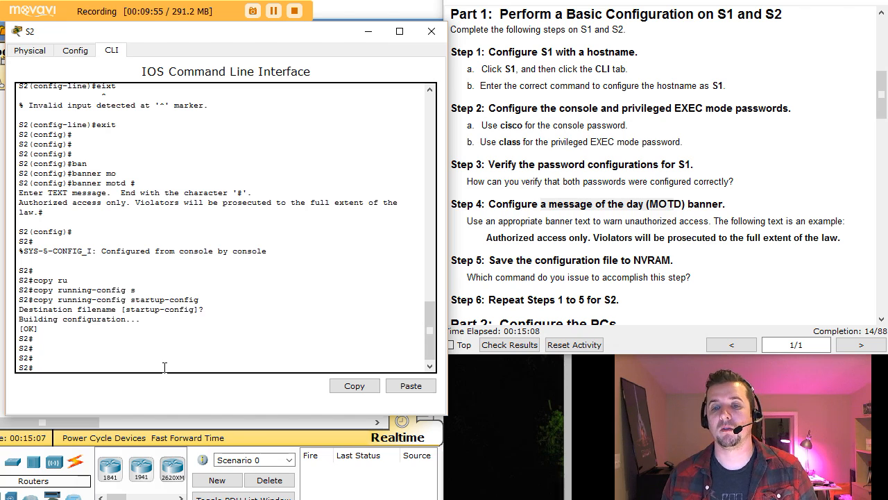
click(673, 296)
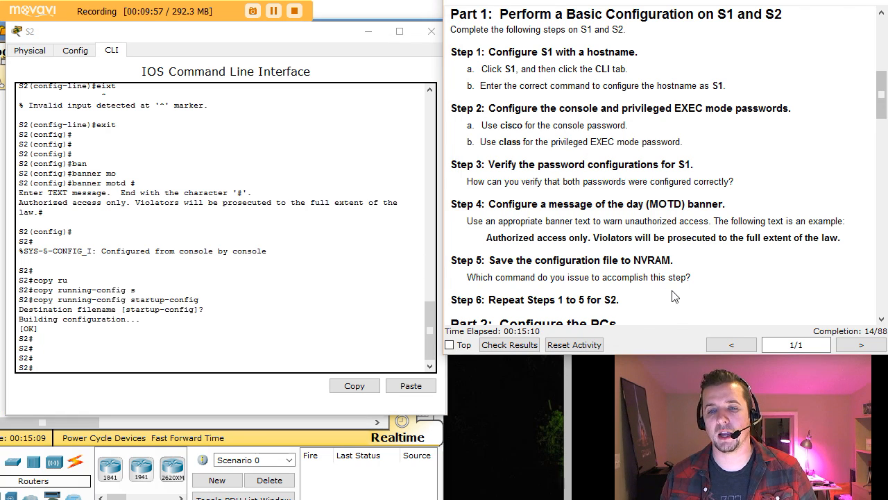
Minimize the S2 console and show PC1's Desktop applications.
scroll(673, 296, down, 1)
scroll(674, 296, down, 4)
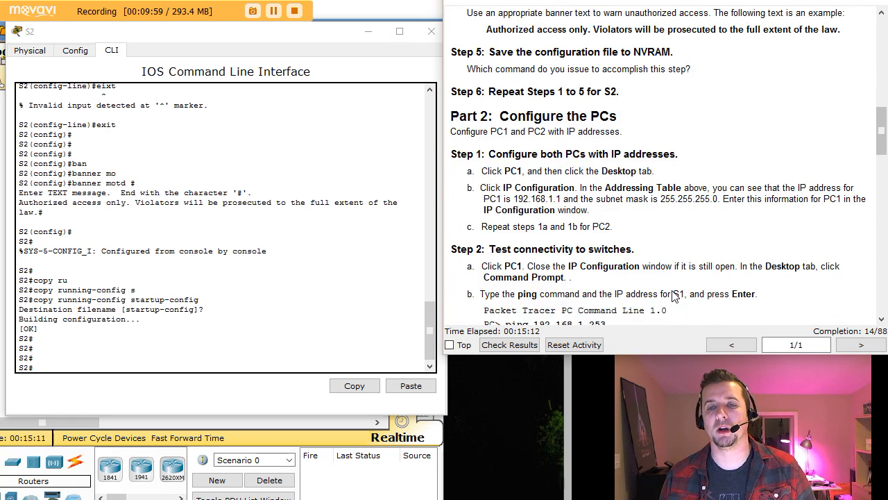
click(368, 32)
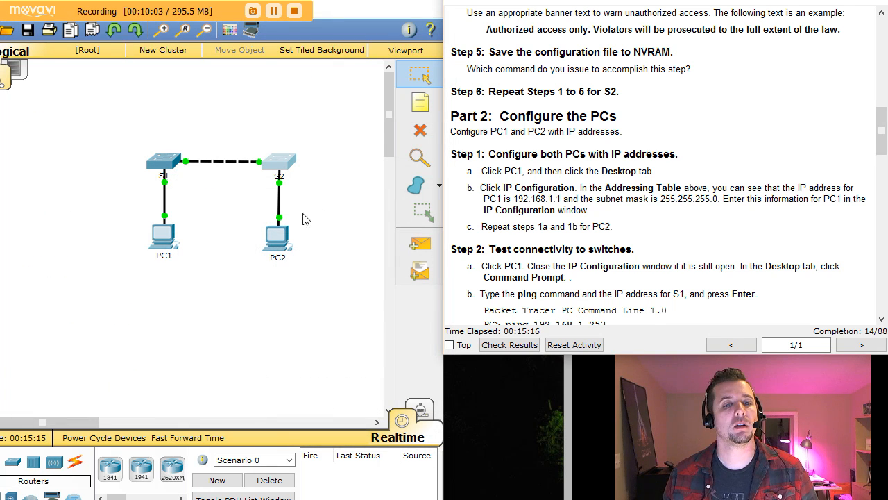
click(162, 238)
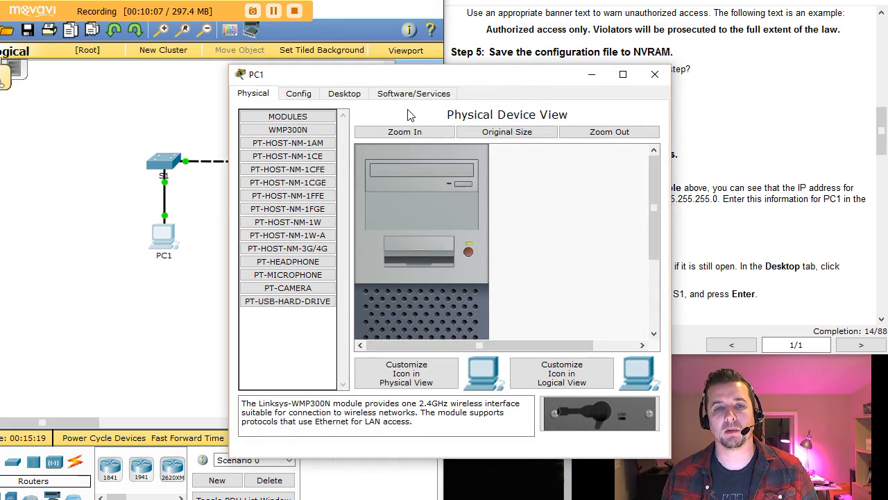
drag(400, 82, 380, 82)
drag(215, 68, 186, 70)
click(134, 82)
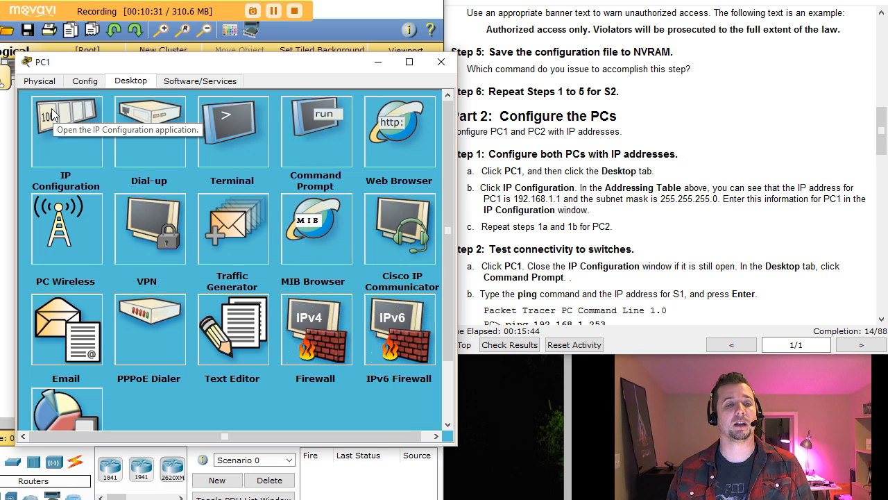
Set PC1's IPv4 address to 192.168.1.1 with subnet mask 255.255.255.0.
click(70, 124)
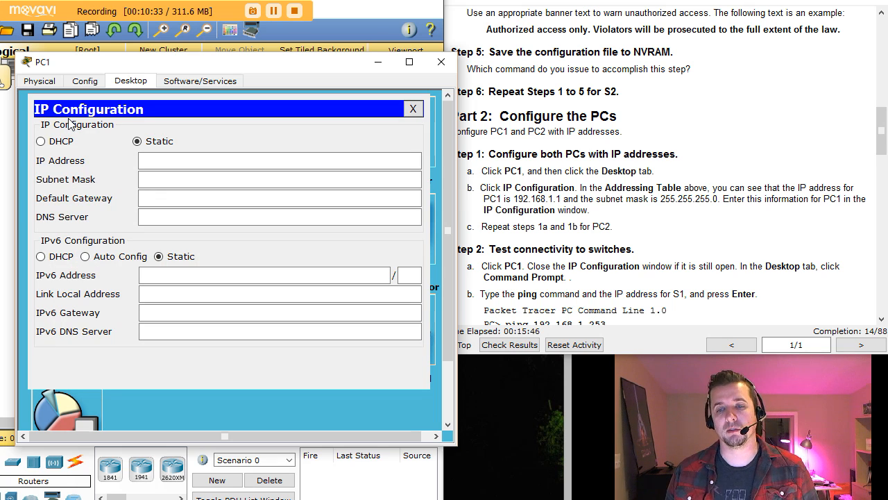
click(164, 162)
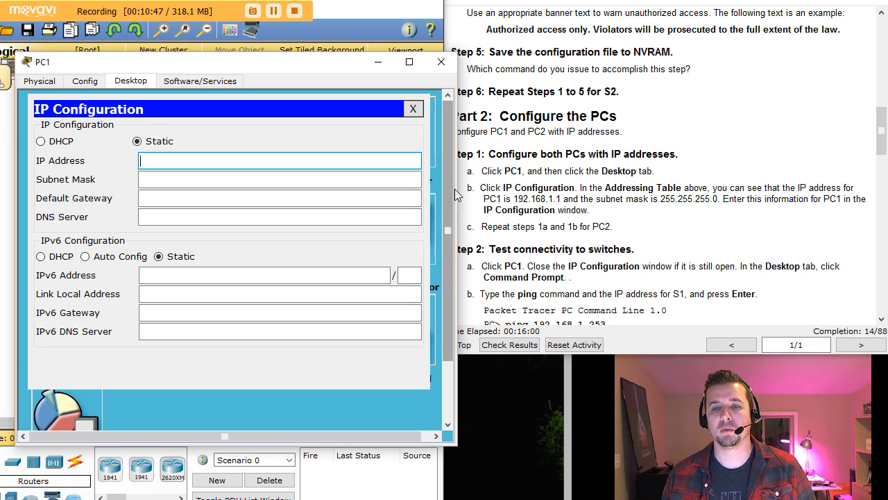
drag(882, 110, 882, 8)
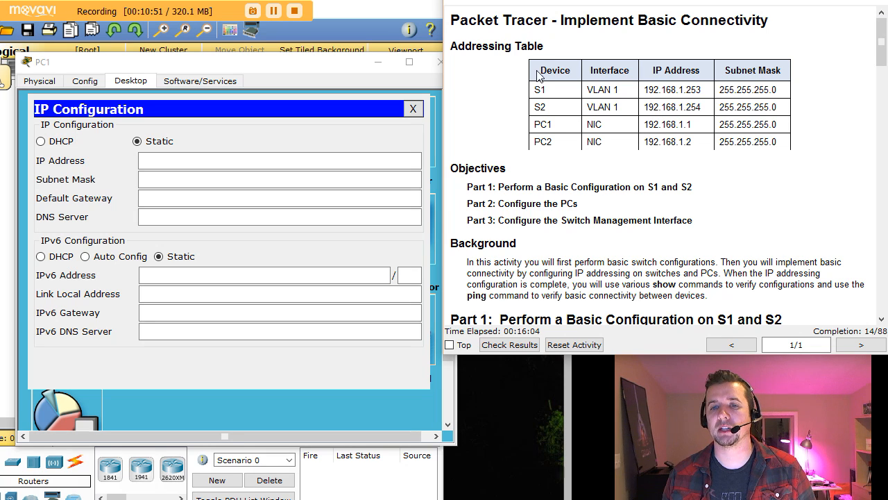
click(179, 161)
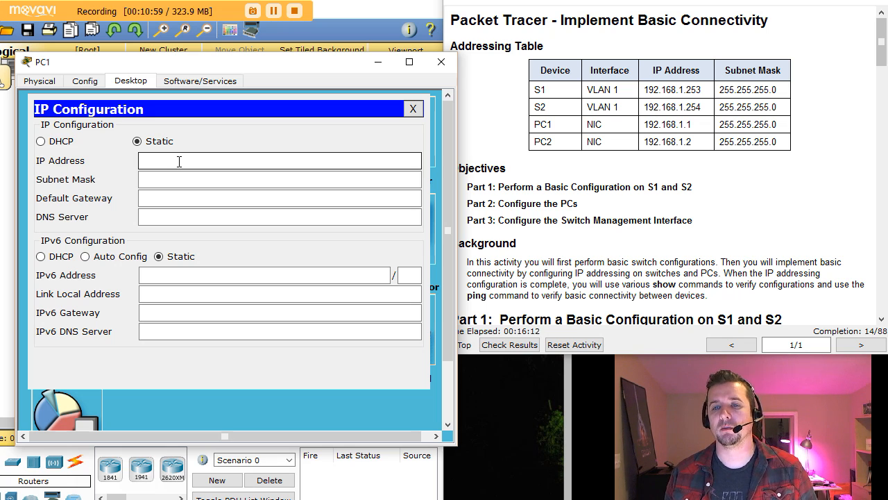
text(192.168)
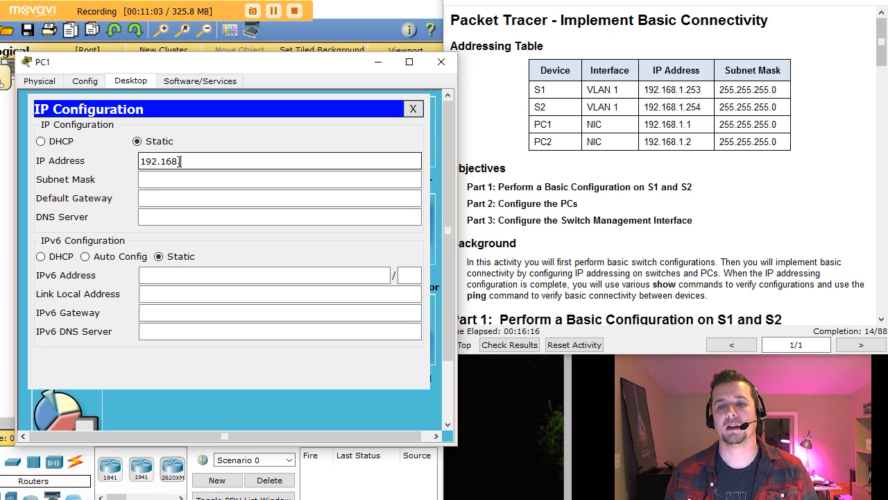
text(.1.)
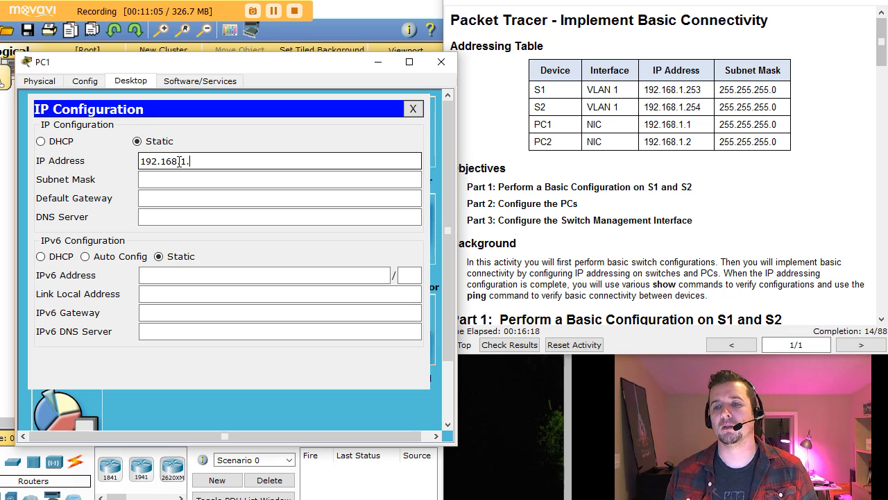
text(1)
key(Tab)
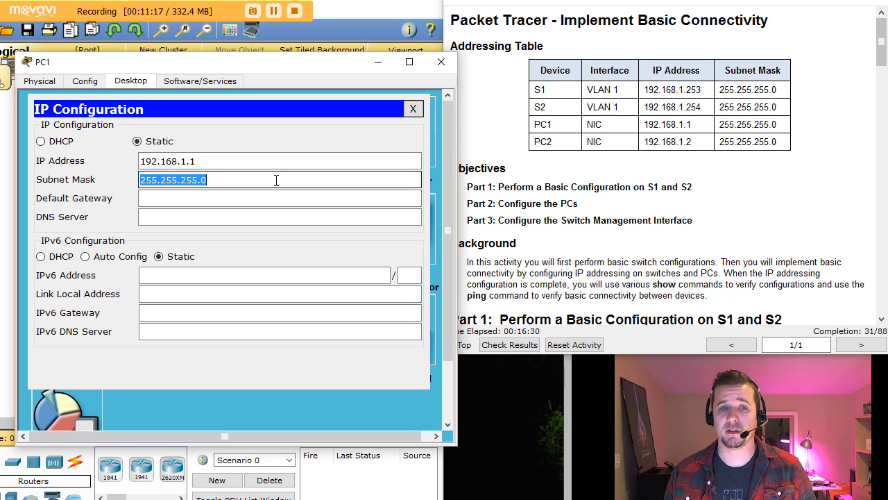
click(186, 200)
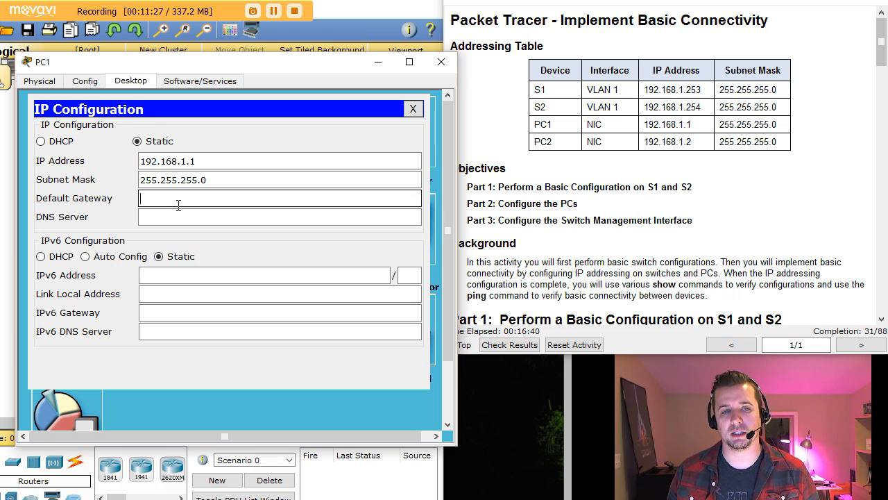
click(415, 110)
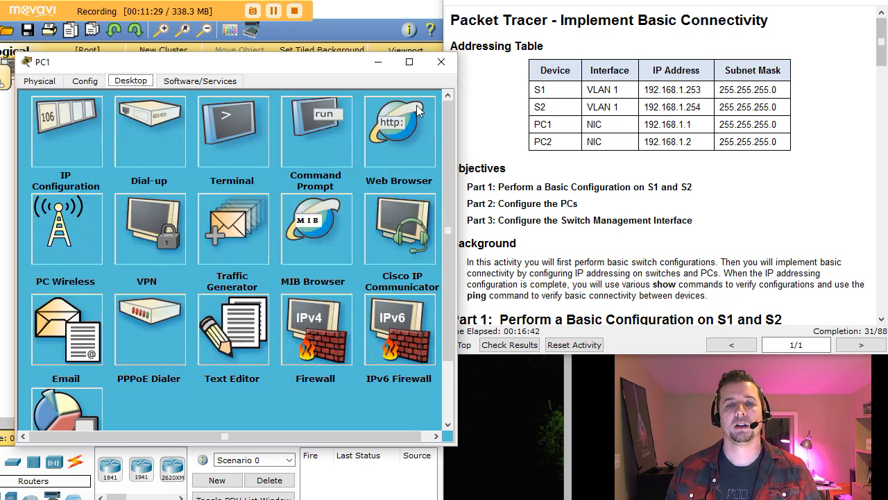
Run ipconfig and ipconfig /all on PC1, noting MAC 0002.4A4E.7EE8, then close PC1.
click(320, 138)
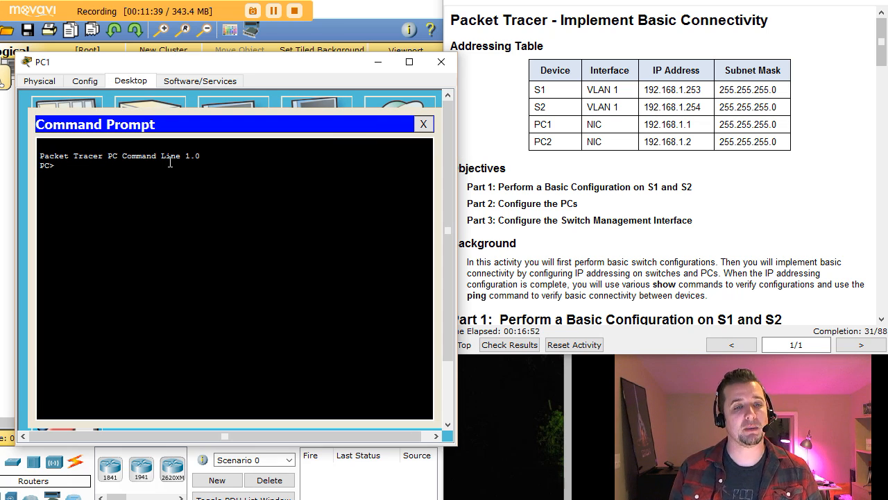
text(ipconfig)
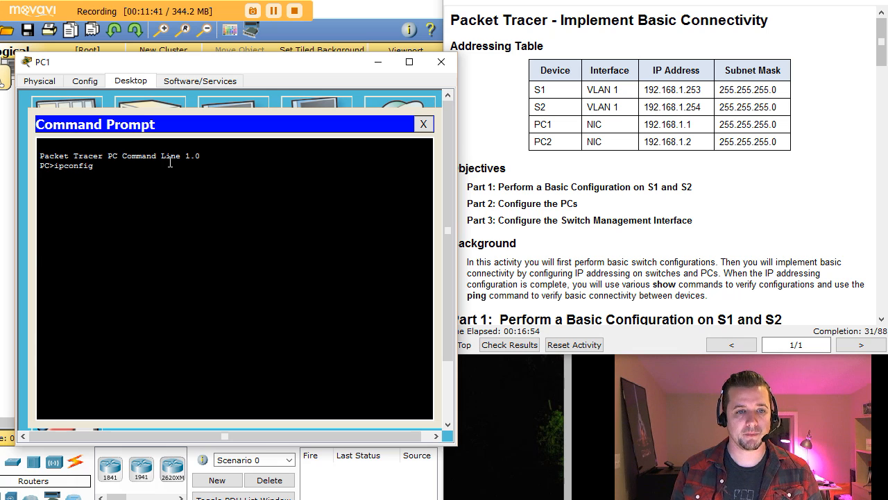
key(Return)
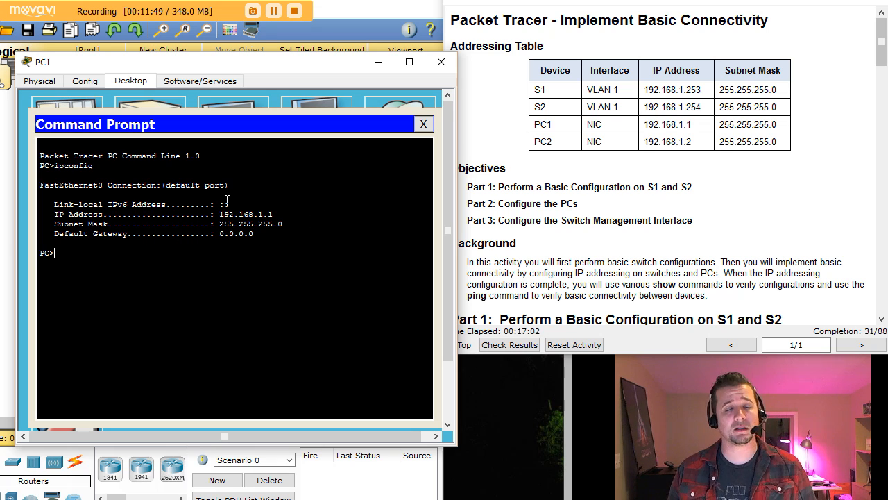
key(Up)
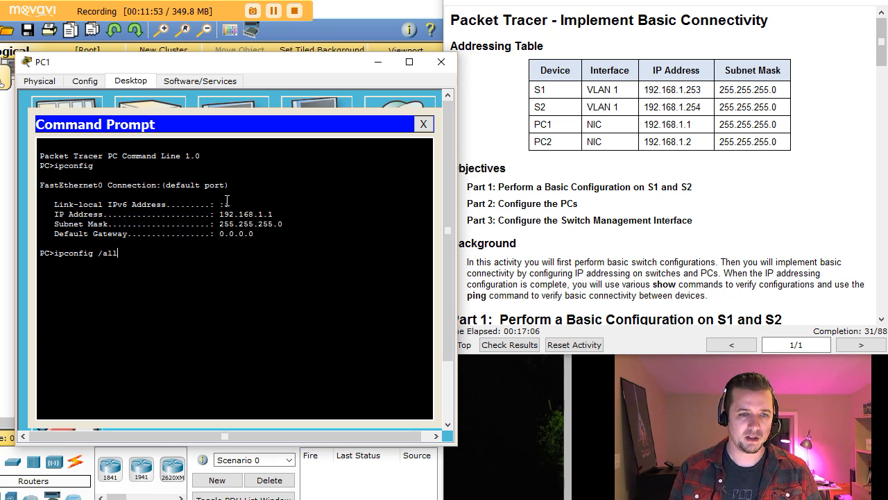
text(/all)
key(Return)
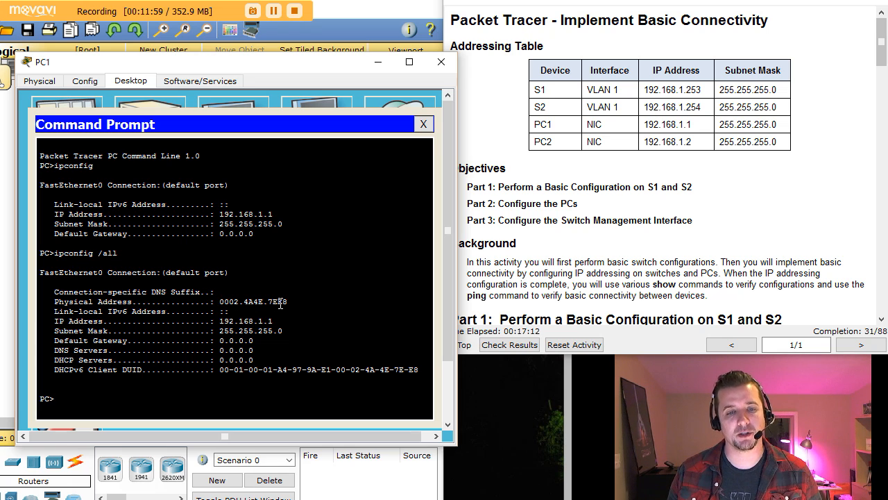
drag(288, 302, 220, 297)
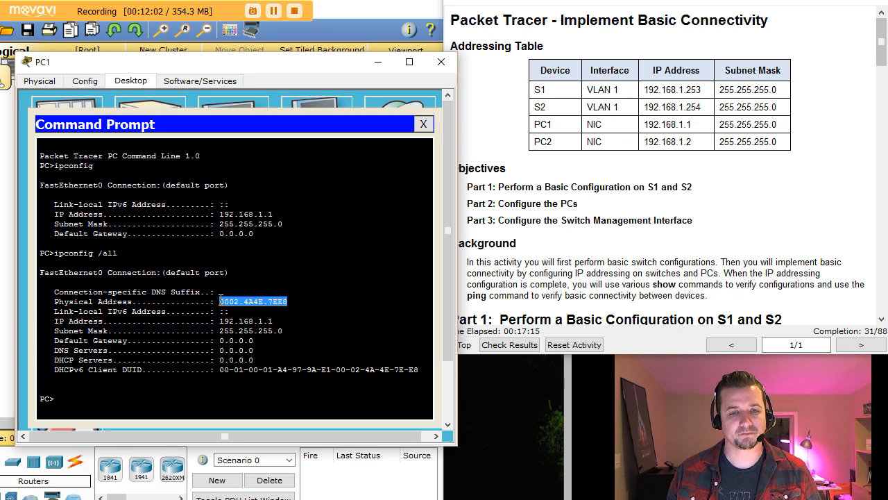
click(131, 401)
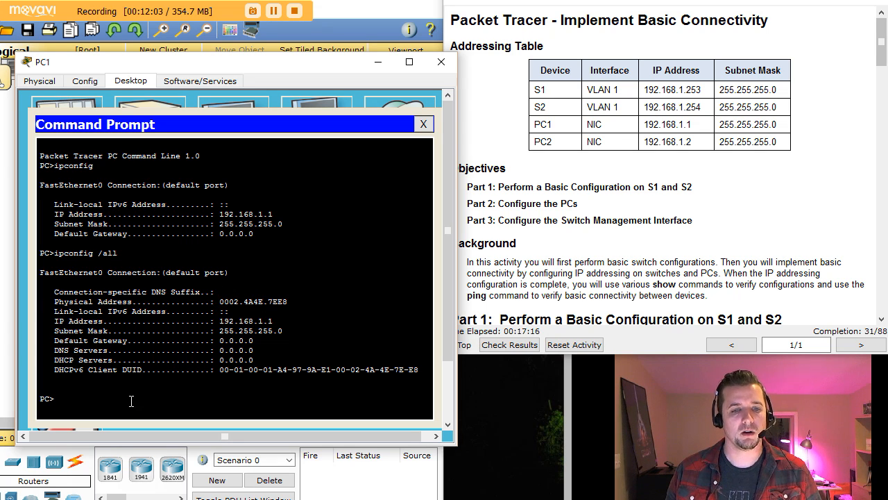
click(417, 125)
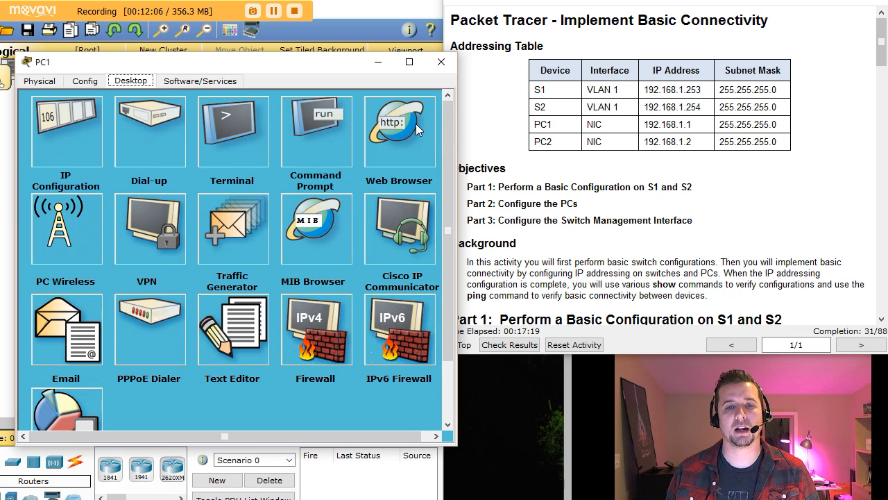
click(442, 62)
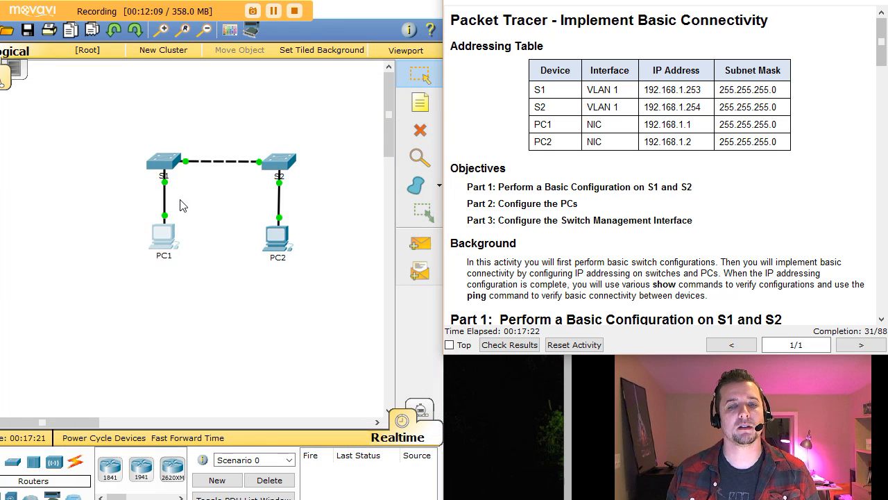
Give PC2 address 192.168.1.2 with mask 255.255.255.0 and verify it with ipconfig.
click(273, 236)
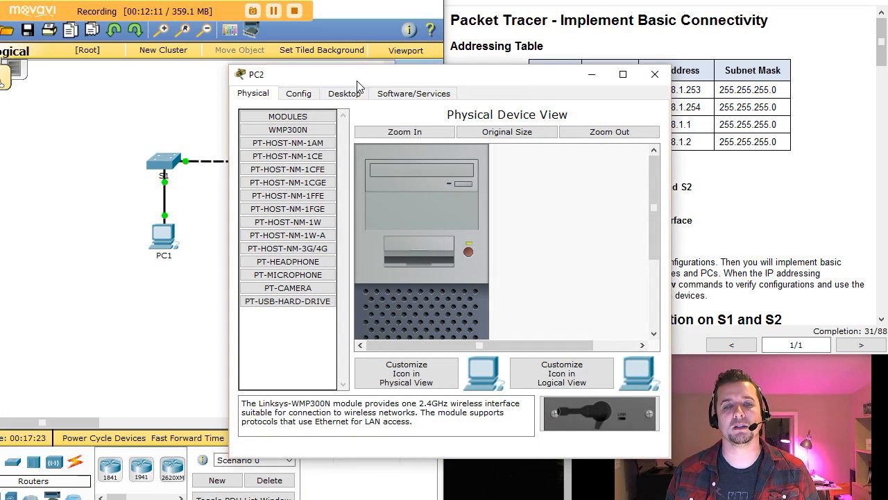
drag(365, 80, 153, 61)
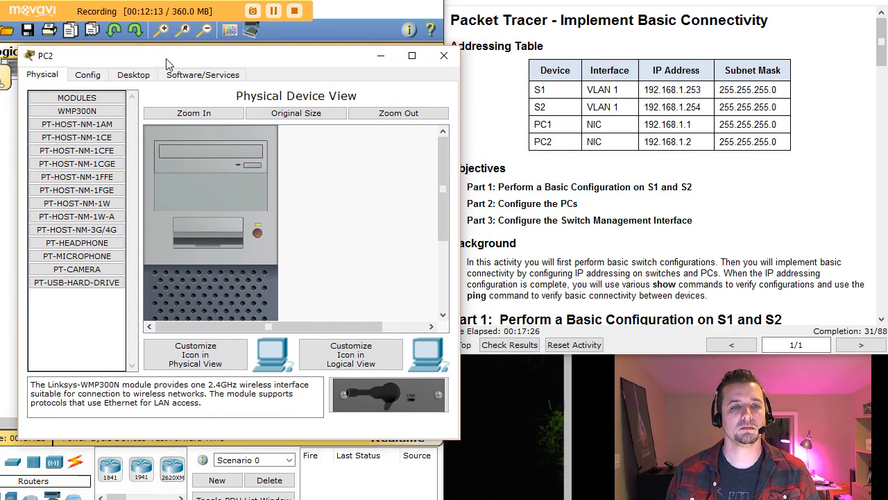
click(134, 75)
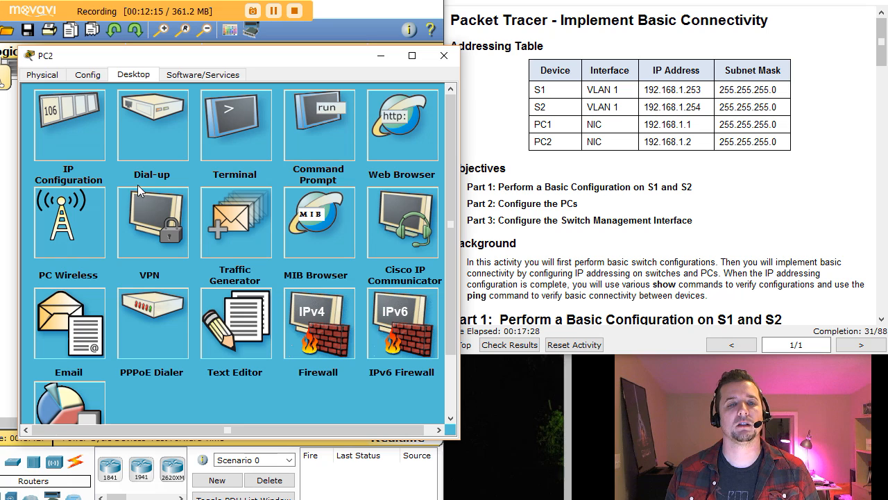
click(60, 123)
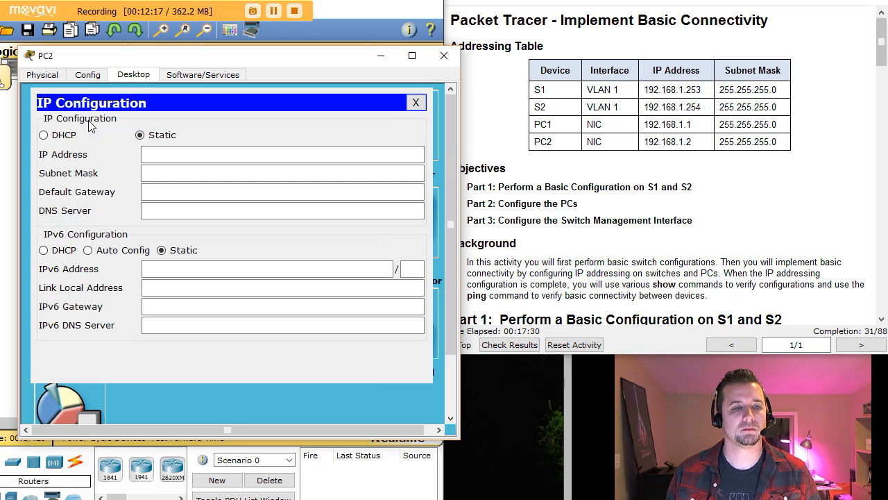
click(161, 155)
text(192.168)
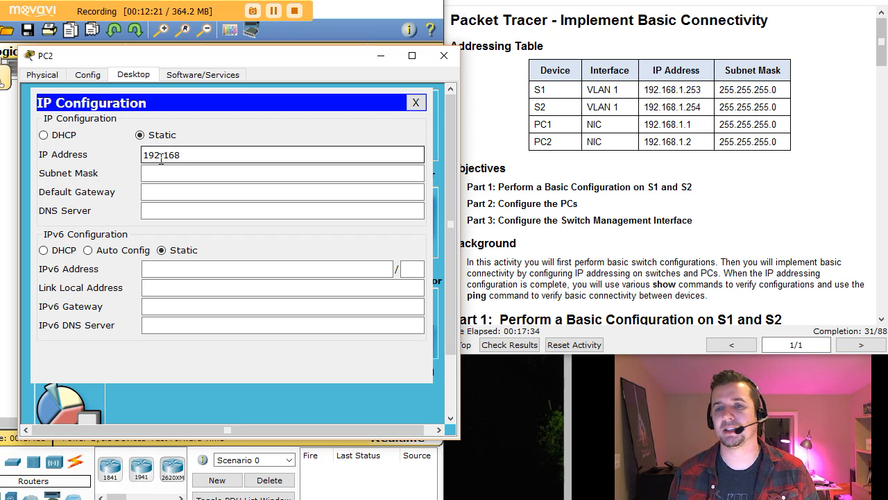
text(.1.2)
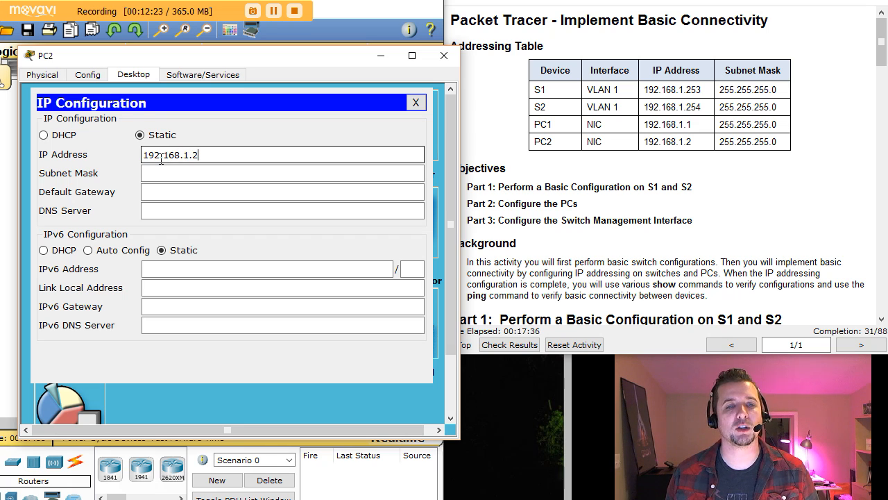
key(Tab)
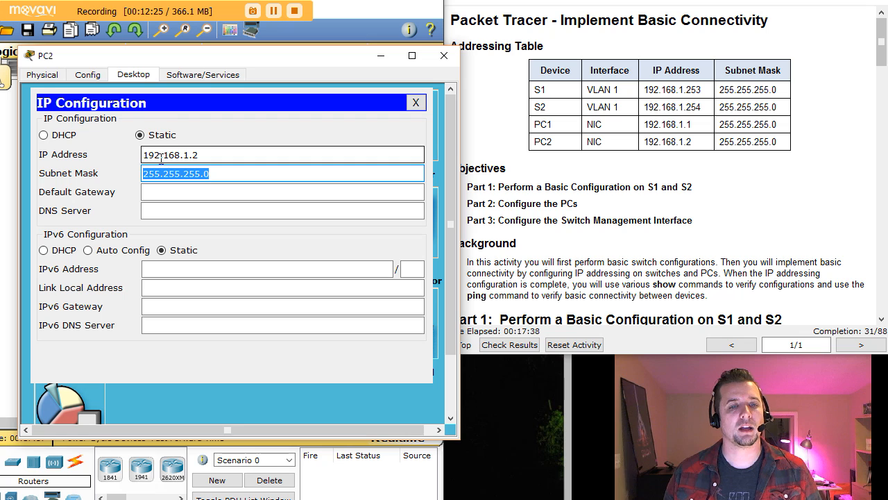
click(417, 102)
click(316, 138)
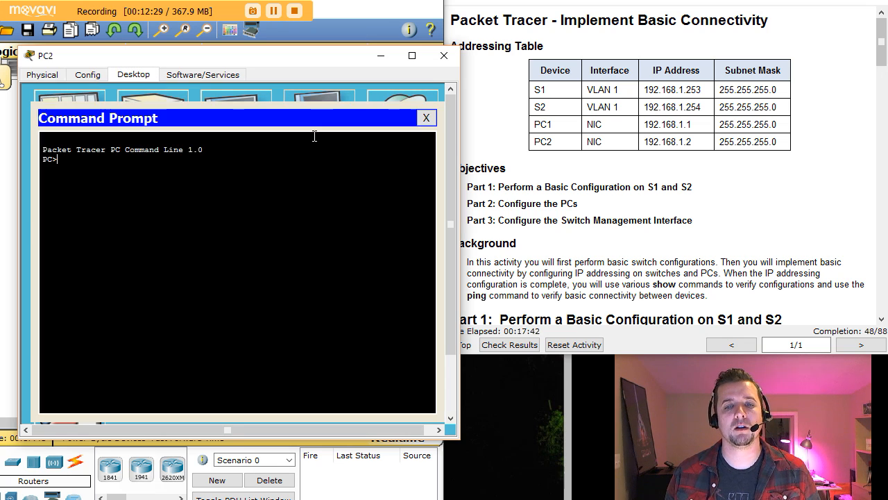
text(ipcon)
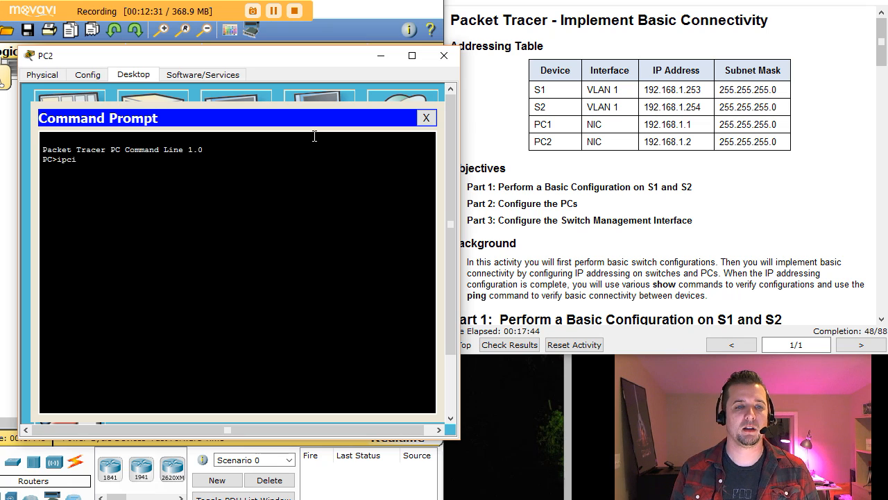
text(fig)
key(Return)
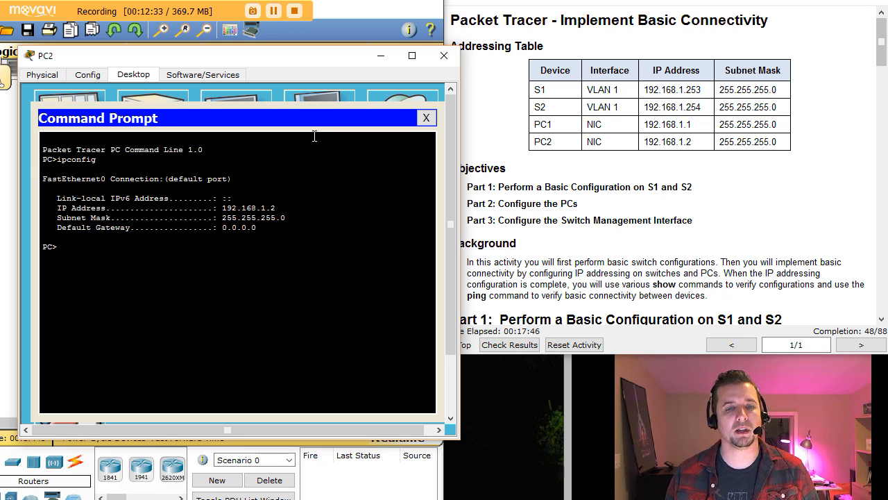
Close PC2, reopen PC1's Command Prompt and begin typing a ping command.
click(423, 118)
click(444, 55)
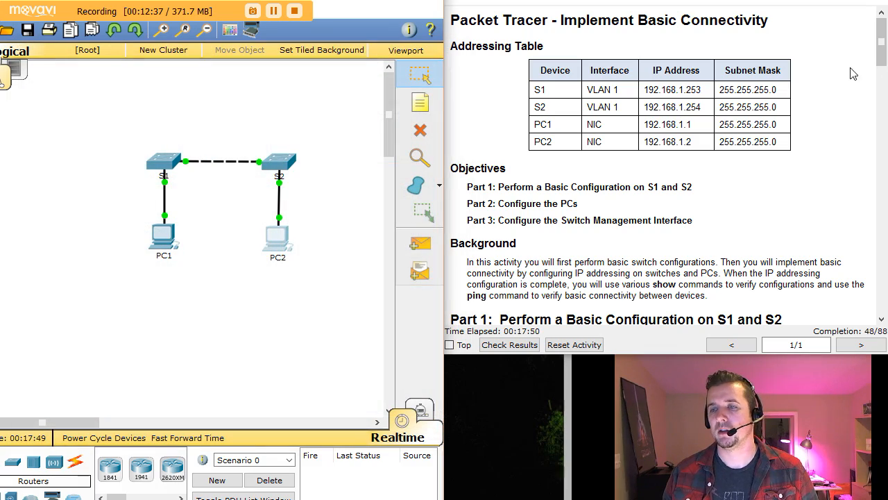
drag(882, 56, 882, 170)
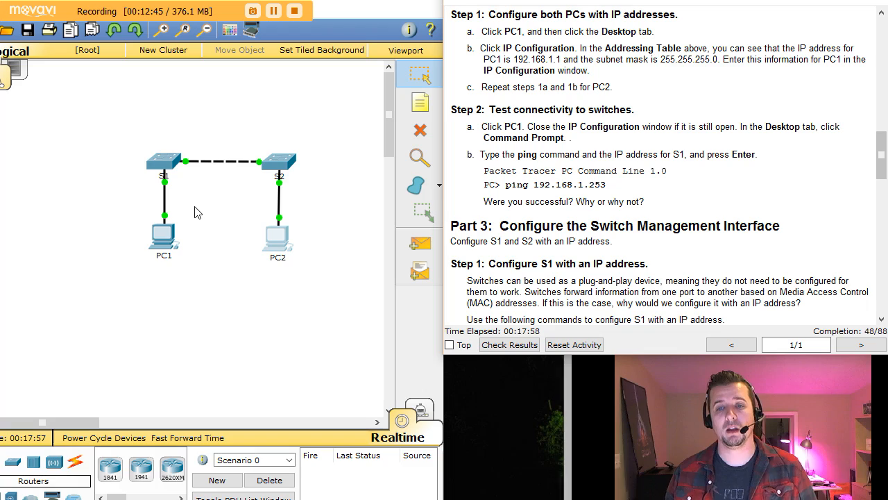
click(152, 234)
drag(426, 83, 213, 50)
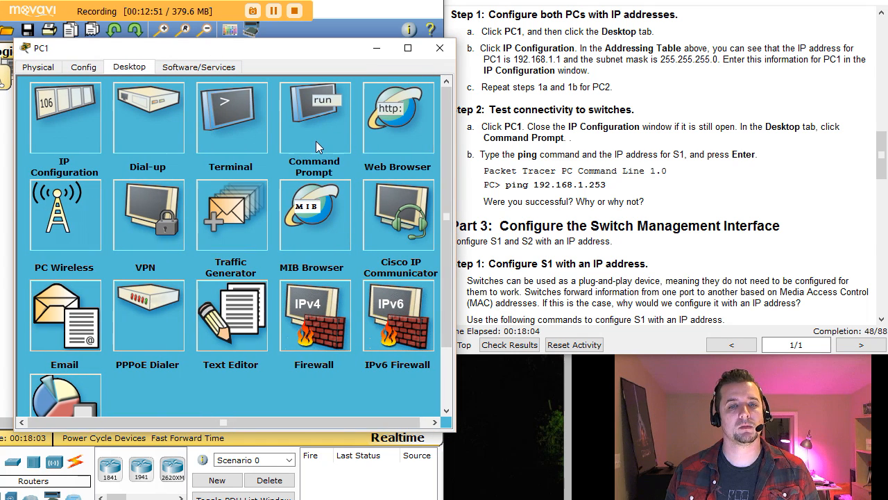
click(322, 114)
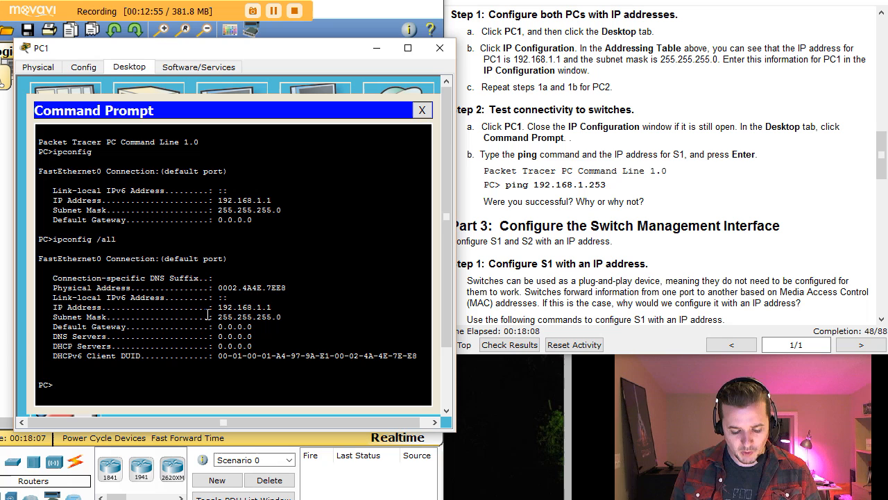
text(ping)
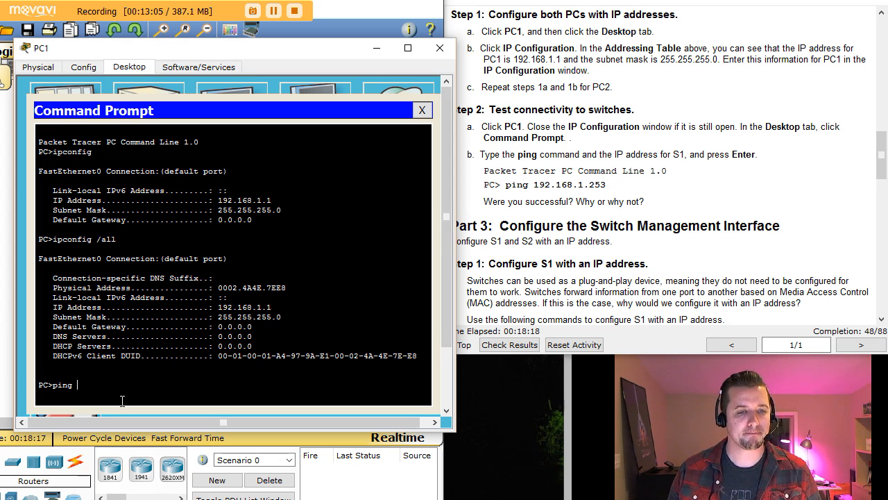
text(1952)
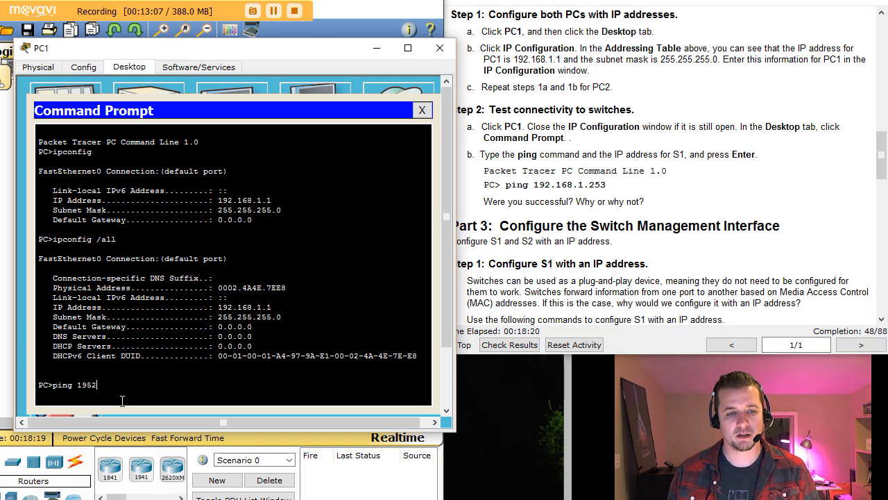
Ping S1 at 192.168.1.253 from PC1, then repeat it and stop with Ctrl+C.
key(BackSpace)
key(BackSpace)
text(2.168.1)
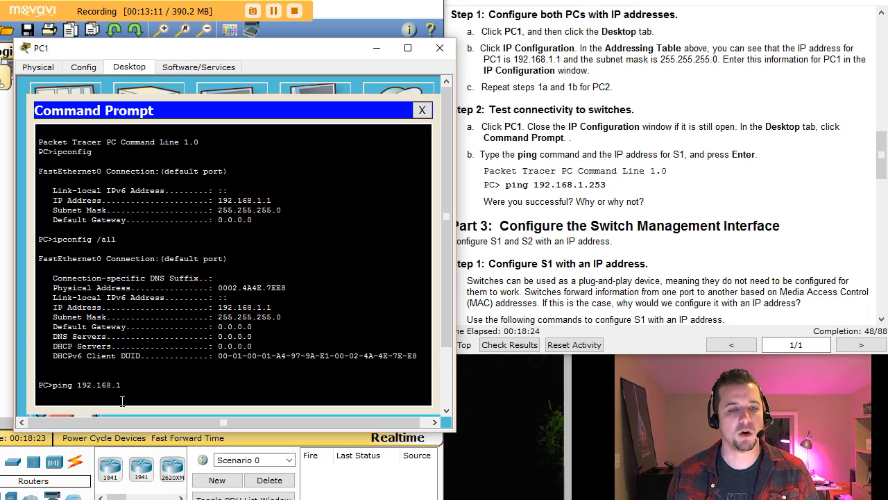
text(.253)
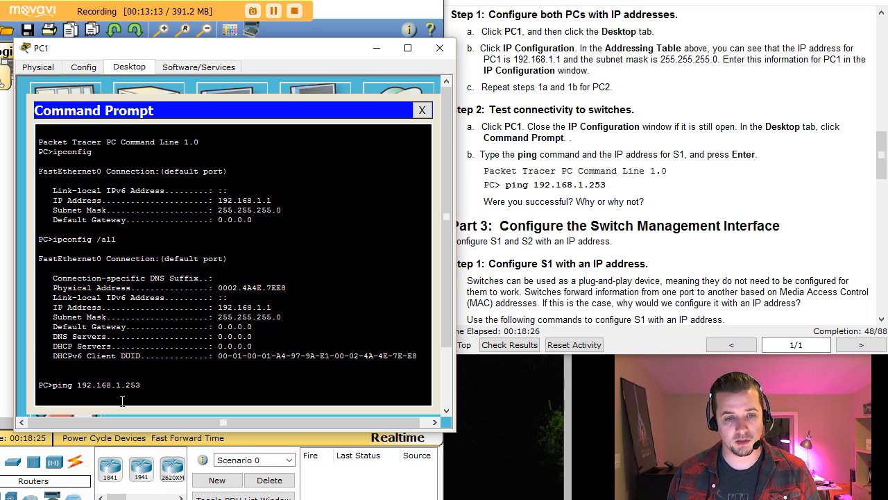
key(Return)
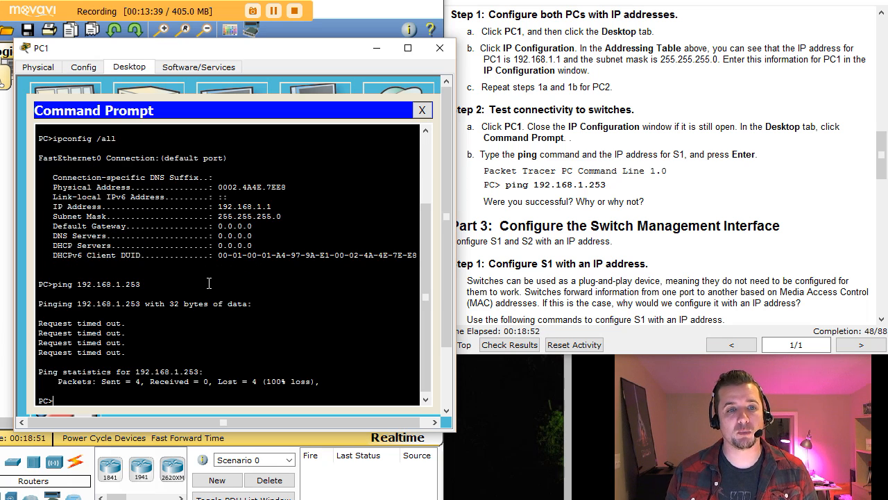
key(Up)
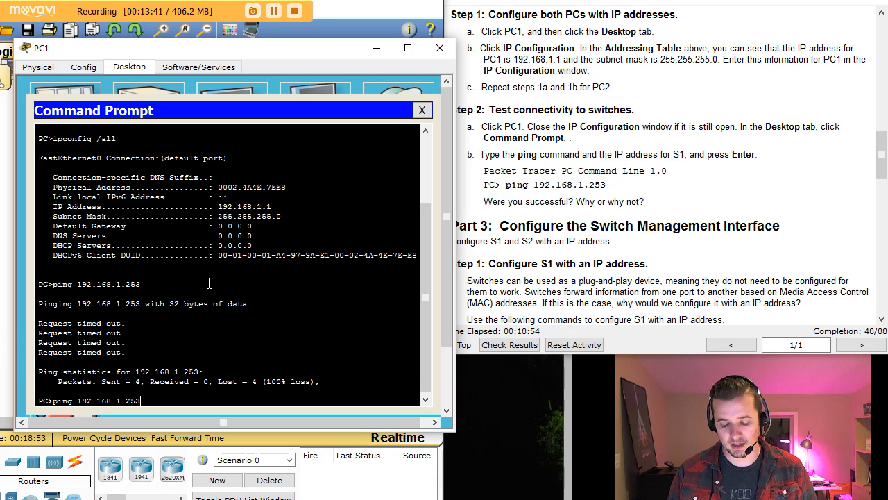
key(Return)
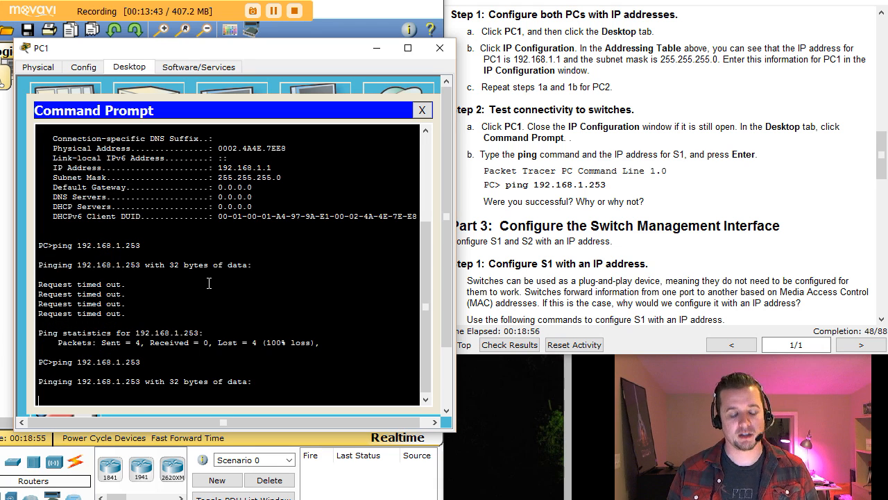
key(ctrl+c)
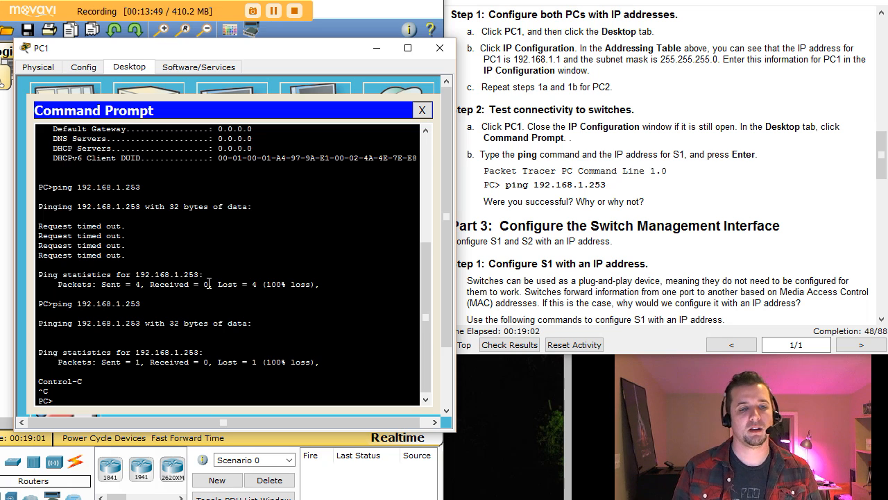
key(Return)
key(Return)
key(Return)
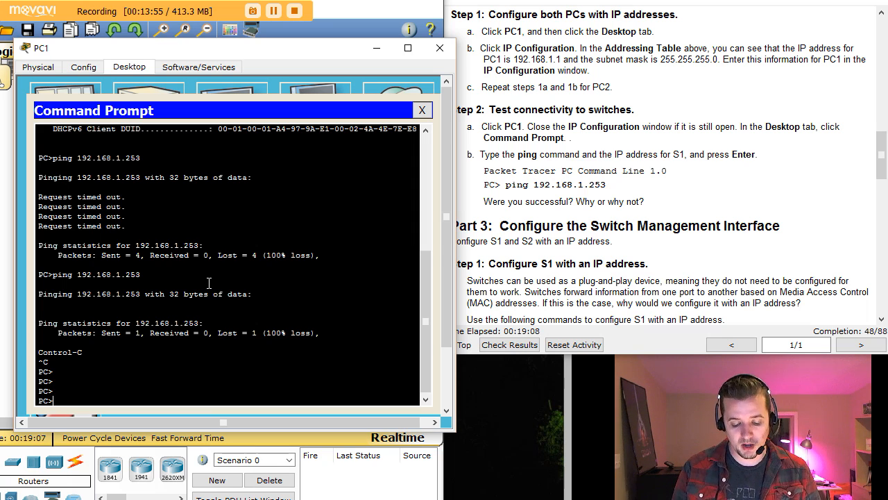
Ping 192.168.1.2 from PC1, then run a continuous ping -t, stopping after 14 replies.
text(ping)
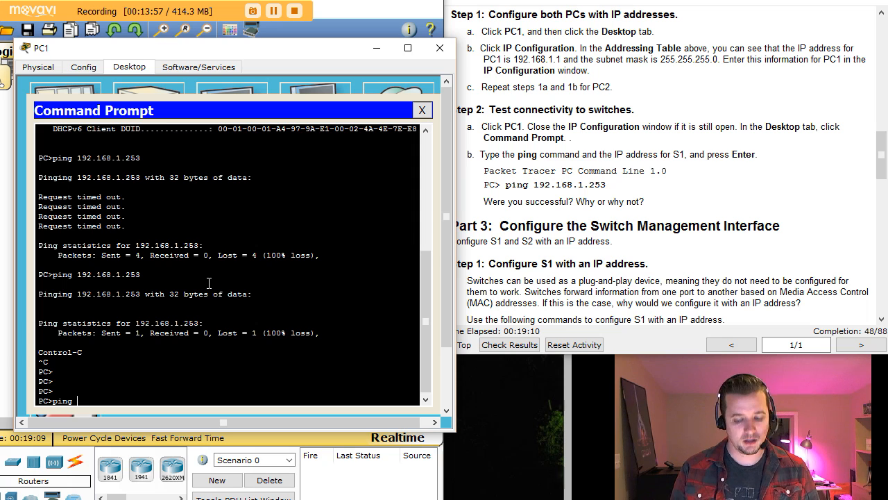
text( 1923.1)
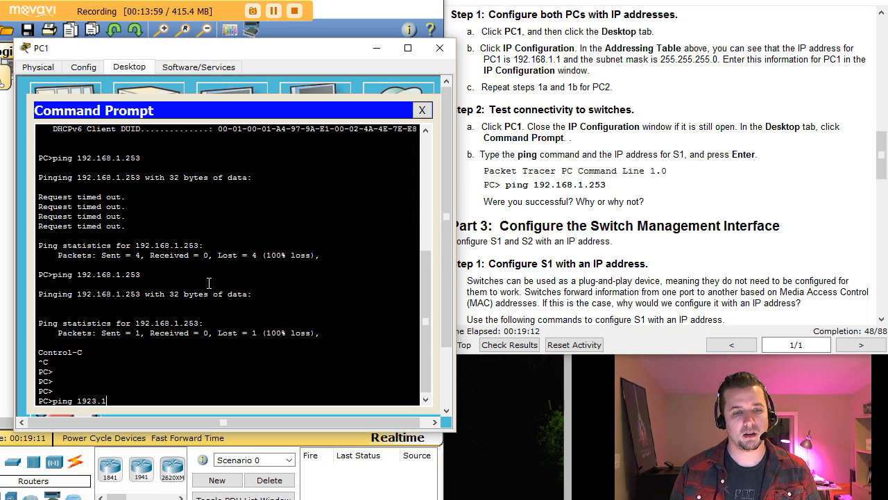
key(BackSpace)
key(BackSpace)
key(BackSpace)
text(.16)
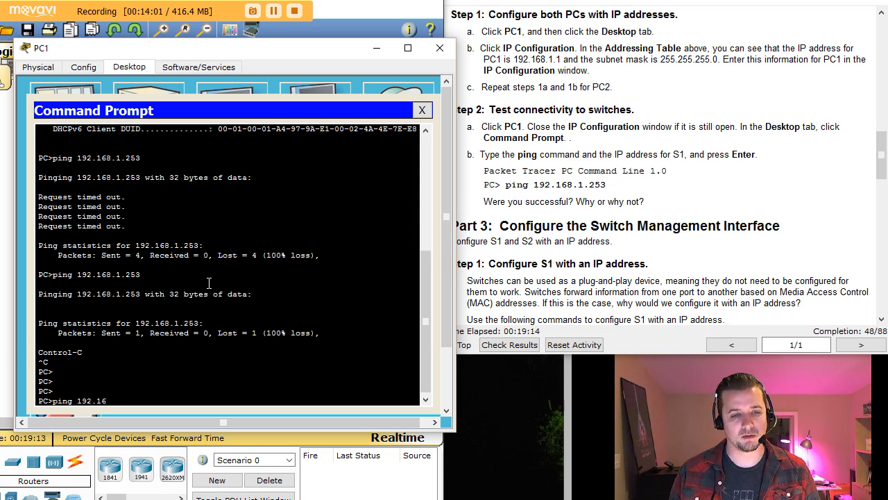
text(8.1.2)
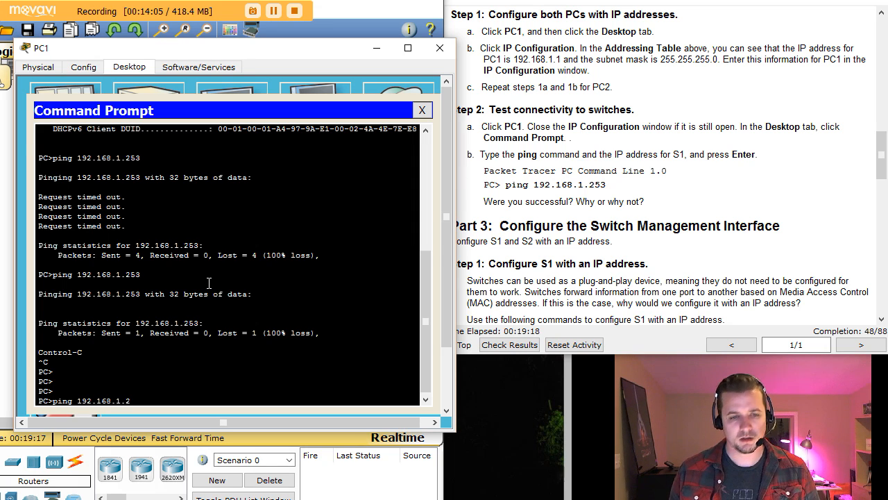
key(Return)
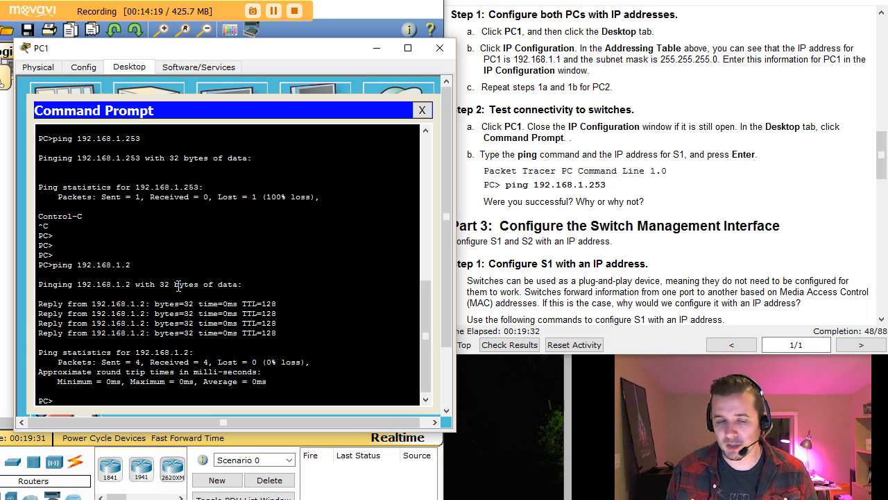
key(Up)
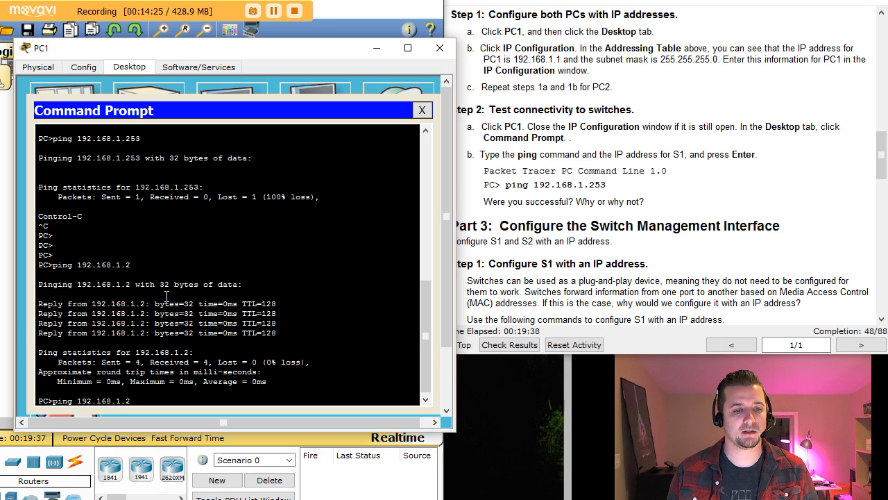
text(-t)
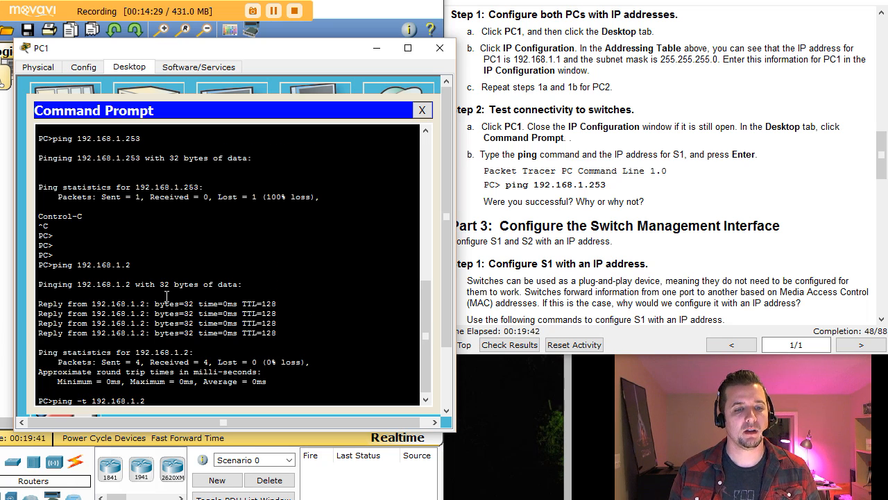
key(Return)
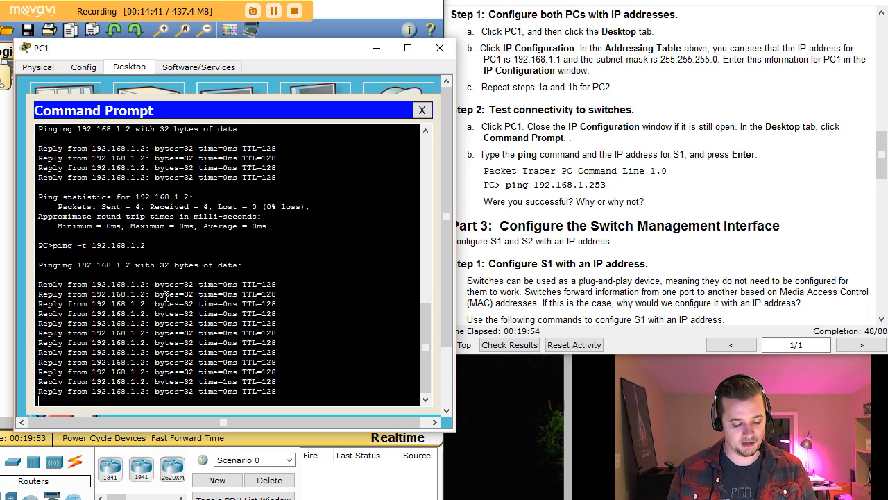
key(ctrl+c)
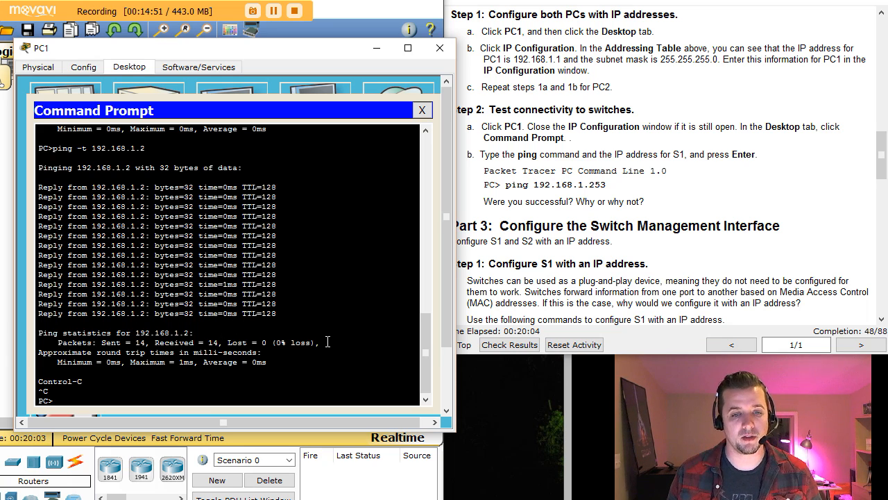
click(422, 111)
Close PC1's window, scroll the instructions to Part 3 Step 1, and open S1's console.
click(440, 48)
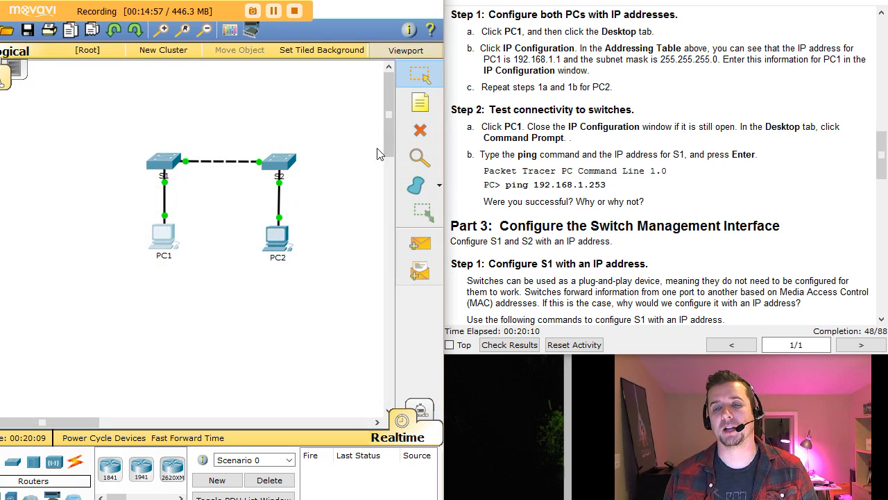
scroll(718, 248, down, 1)
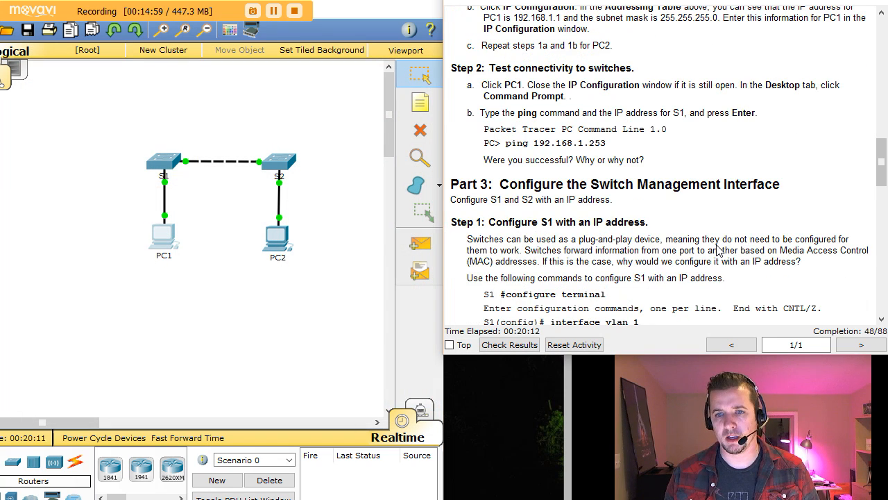
scroll(718, 250, down, 2)
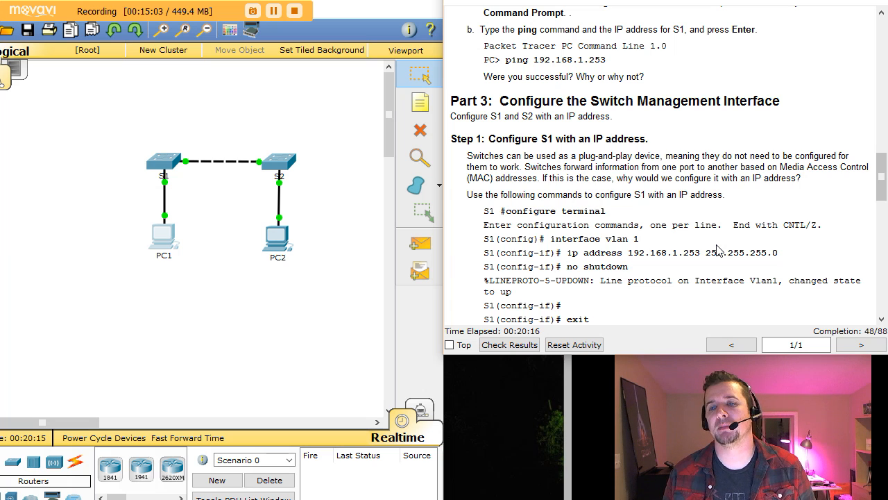
scroll(718, 250, down, 1)
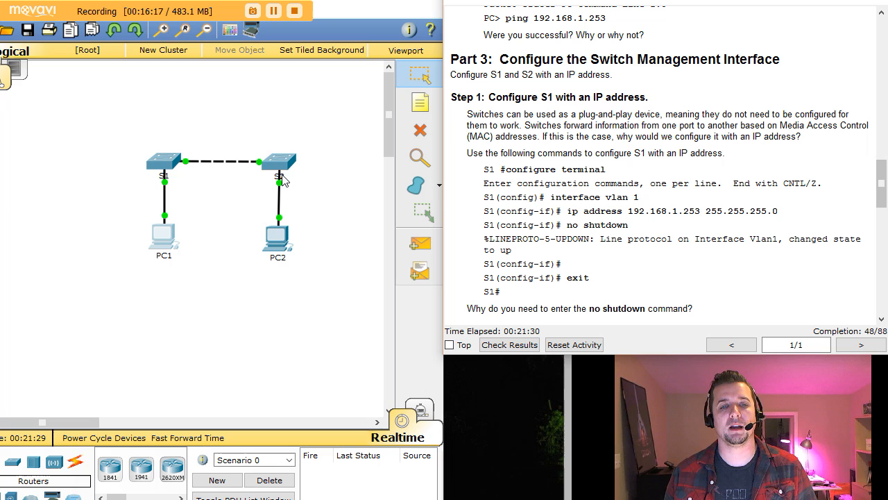
click(166, 164)
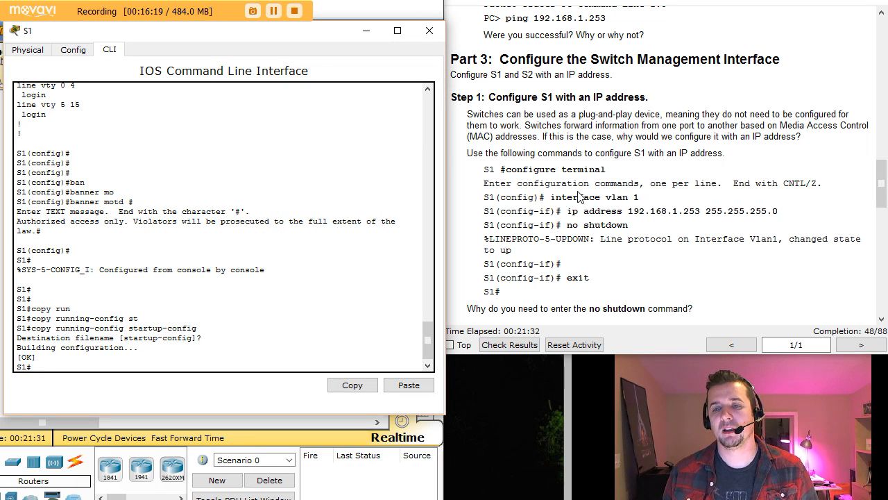
On S1, enter global configuration mode and then interface VLAN 1 configuration.
drag(545, 198, 652, 193)
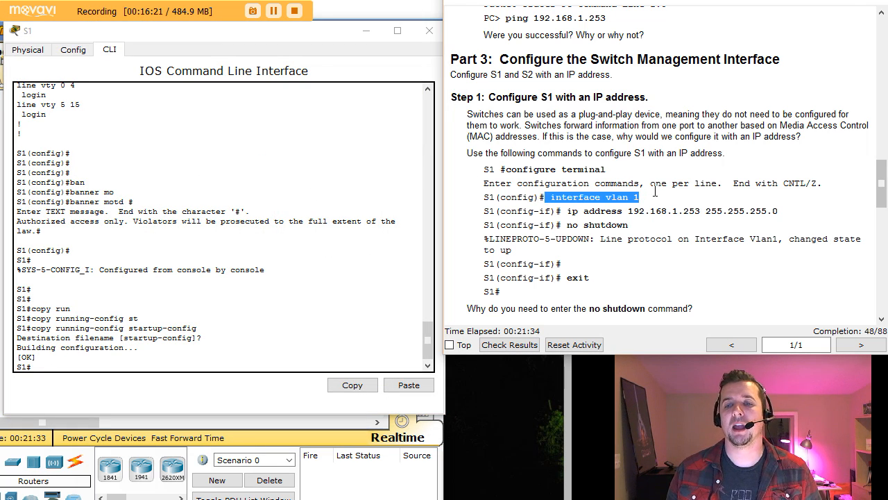
click(85, 365)
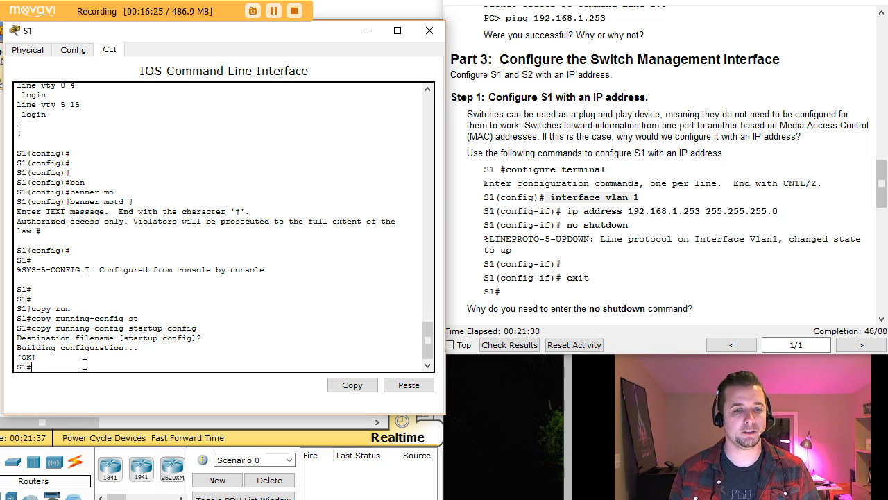
text(conf t)
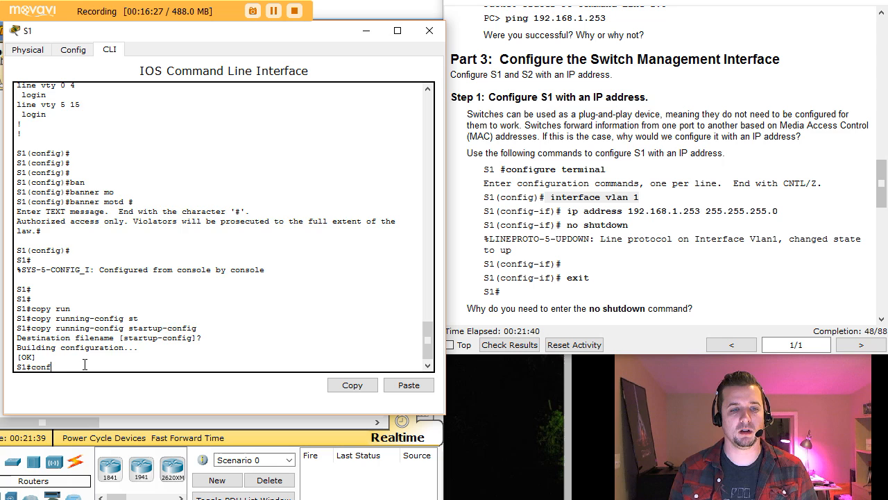
key(Return)
key(Return)
key(Return)
key(Return)
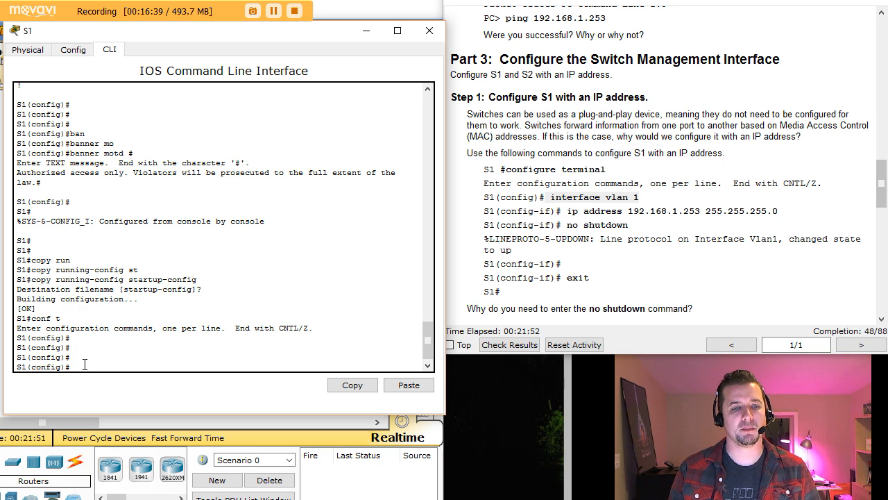
text(vlan)
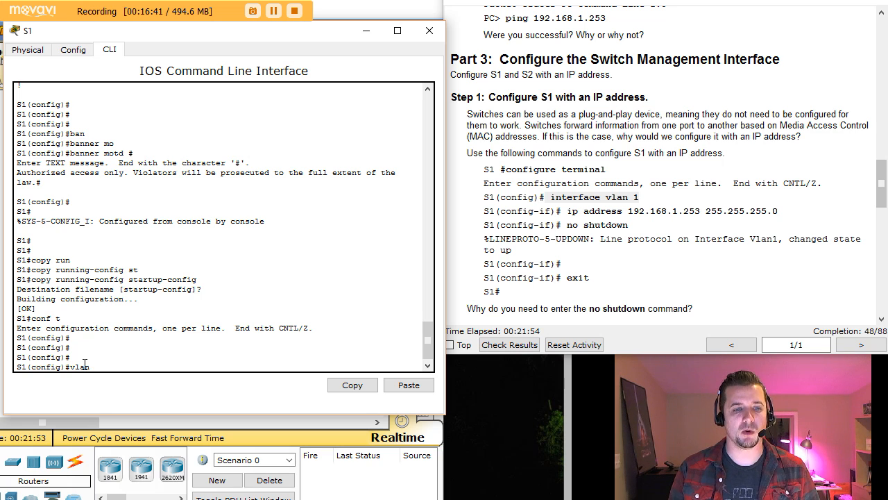
text( 10)
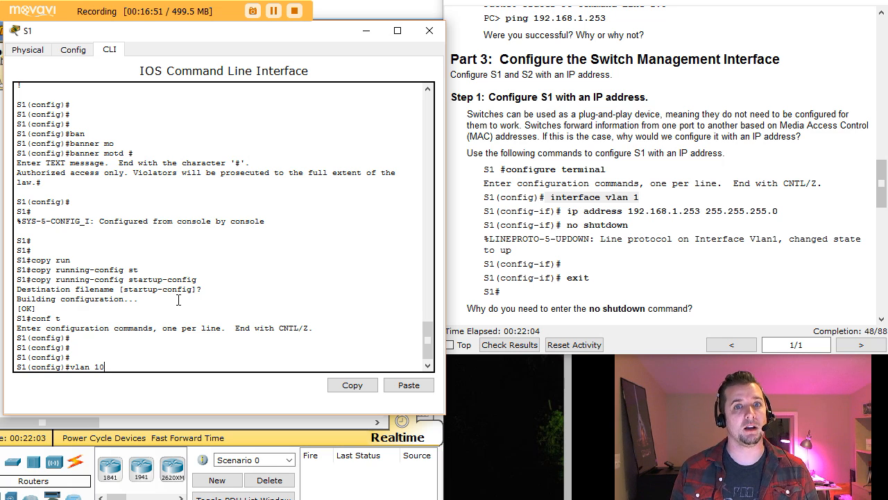
key(BackSpace)
key(BackSpace)
key(BackSpace)
key(BackSpace)
key(BackSpace)
key(BackSpace)
key(BackSpace)
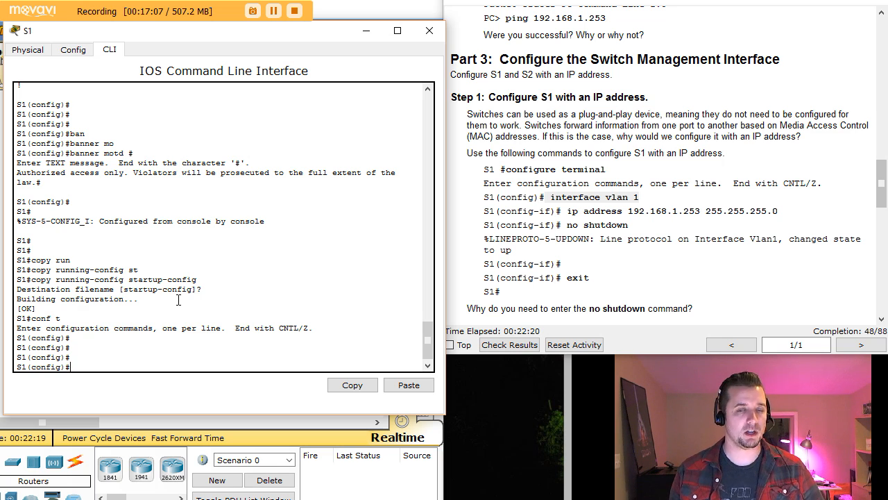
text(i)
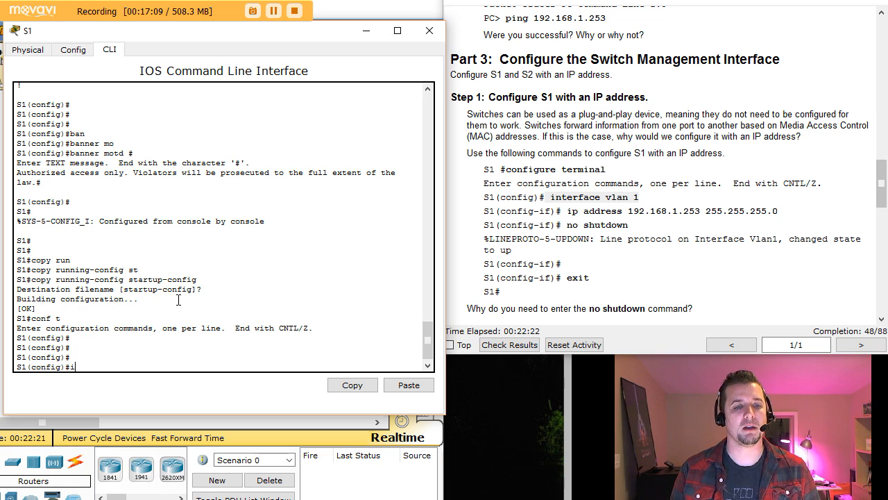
text(n)
key(Tab)
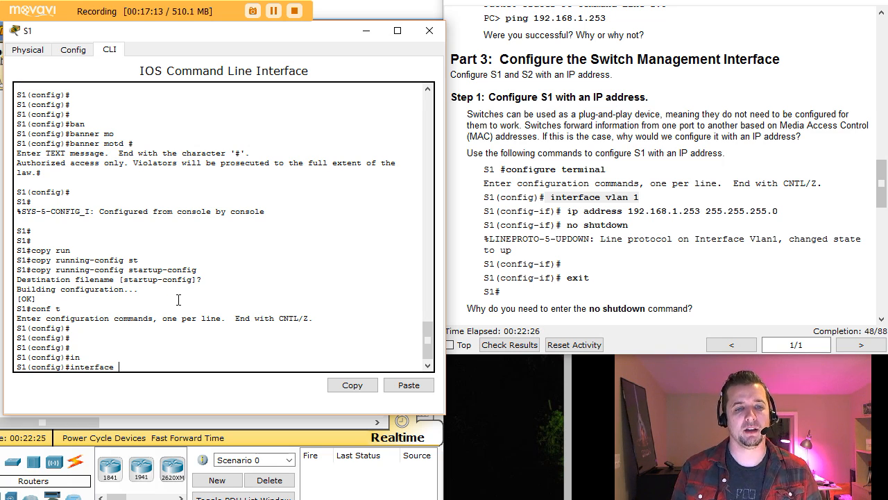
text(vlan)
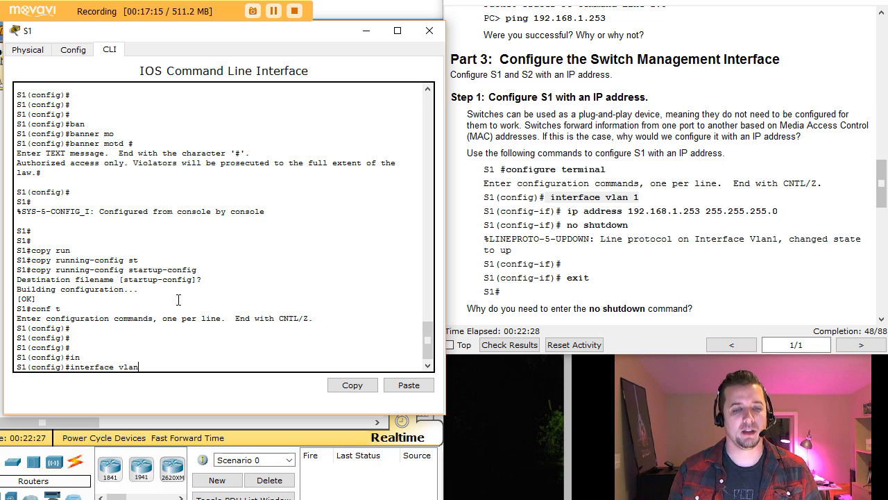
text( 1)
key(Return)
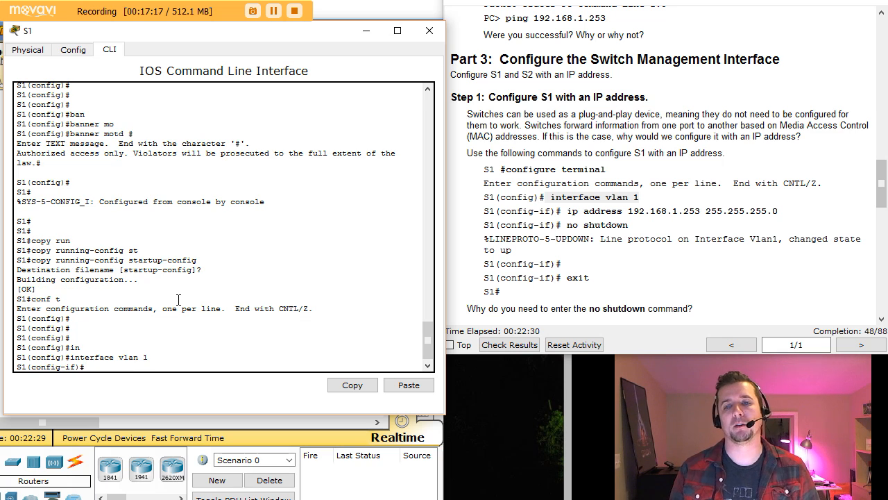
Assign 192.168.1.253 255.255.255.0 to VLAN 1 and enable it with no shutdown.
text(ip add)
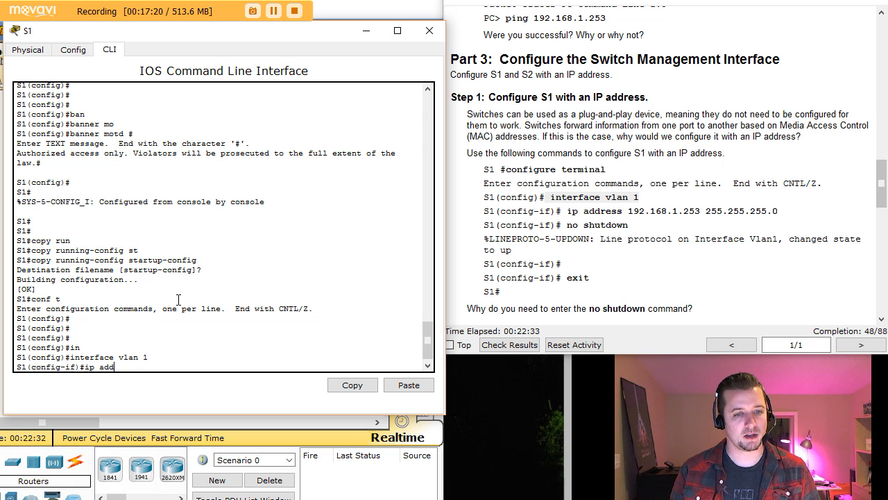
key(Tab)
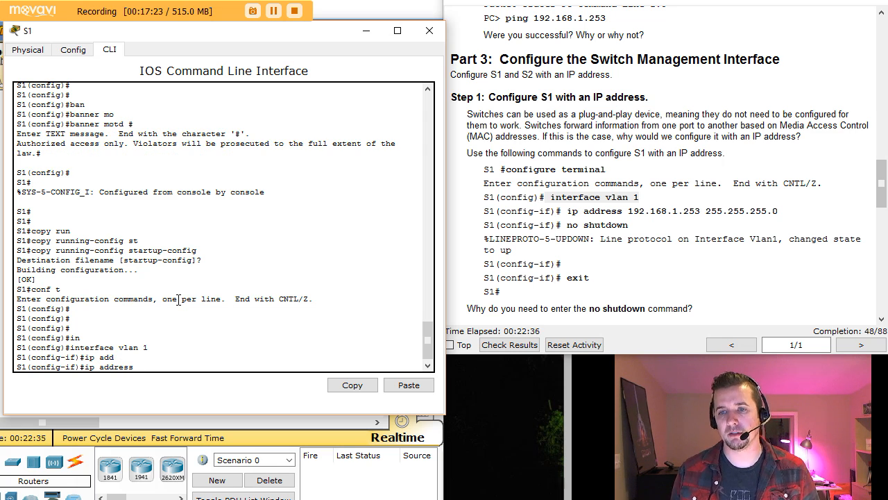
text(192.168)
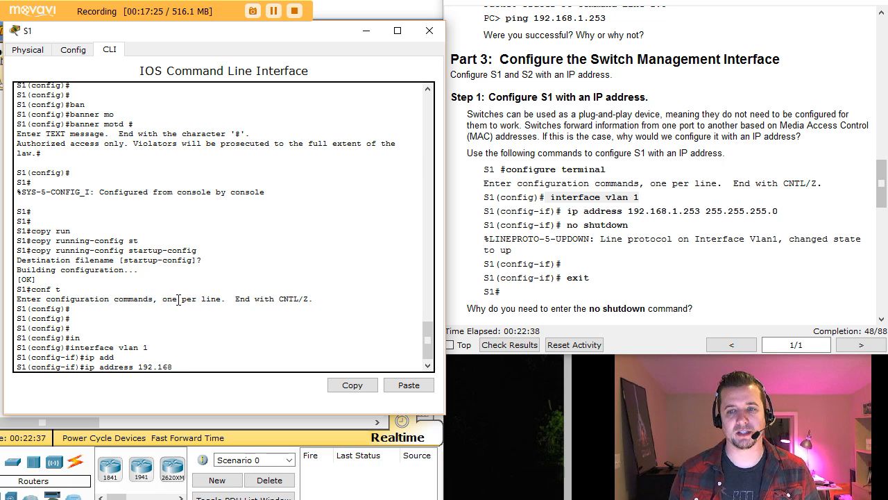
text(.1.25)
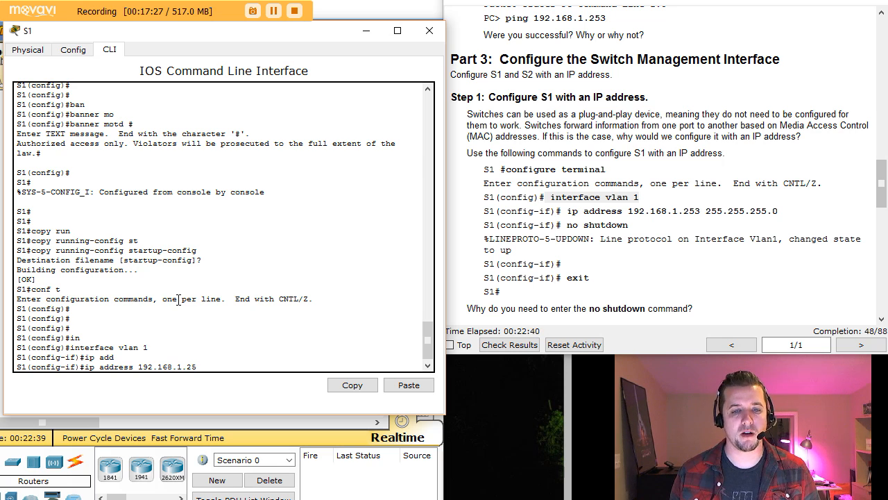
text(3 )
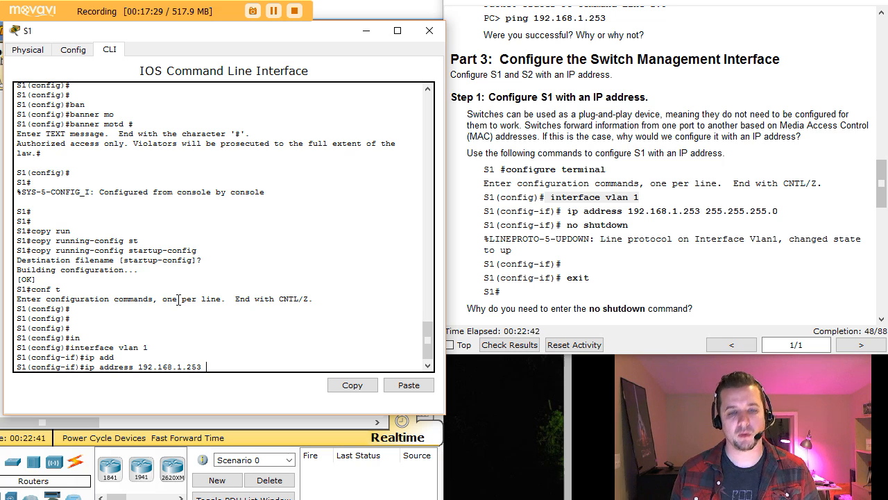
text(255.255)
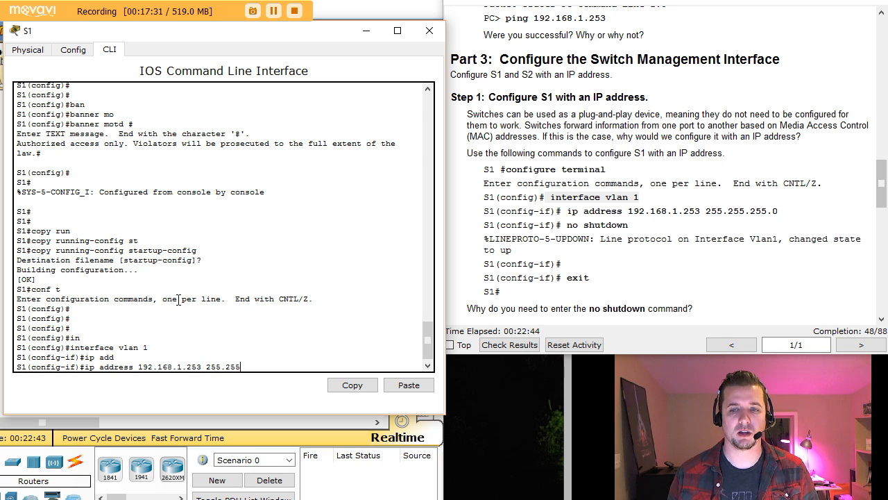
text(.255.0)
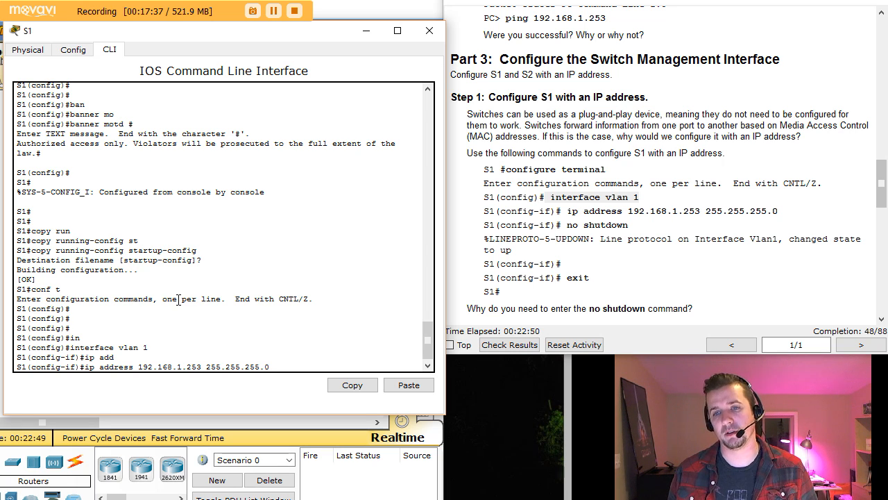
key(Return)
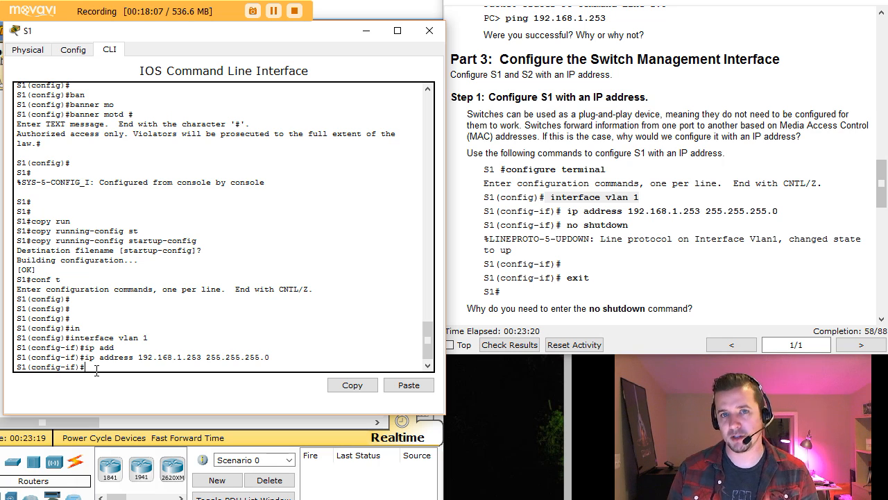
text(no shut)
key(Return)
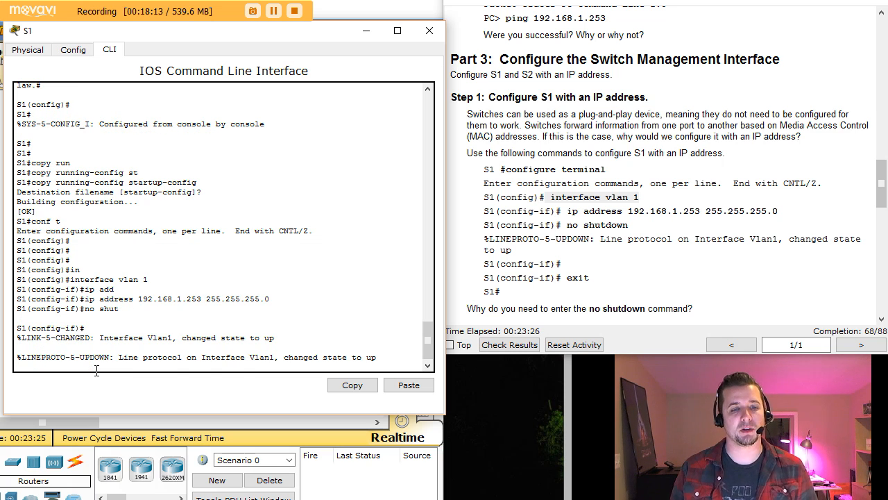
drag(17, 357, 383, 361)
Exit S1's interface configuration mode with the exit command.
click(381, 360)
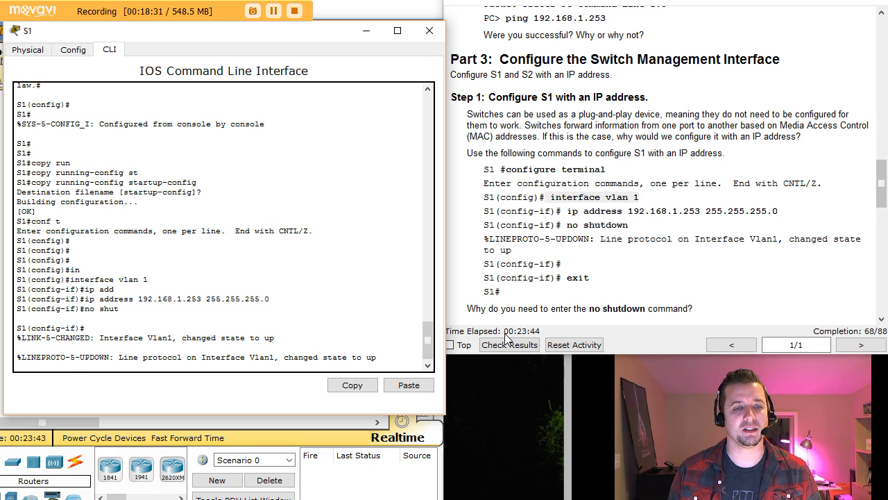
key(Return)
key(Return)
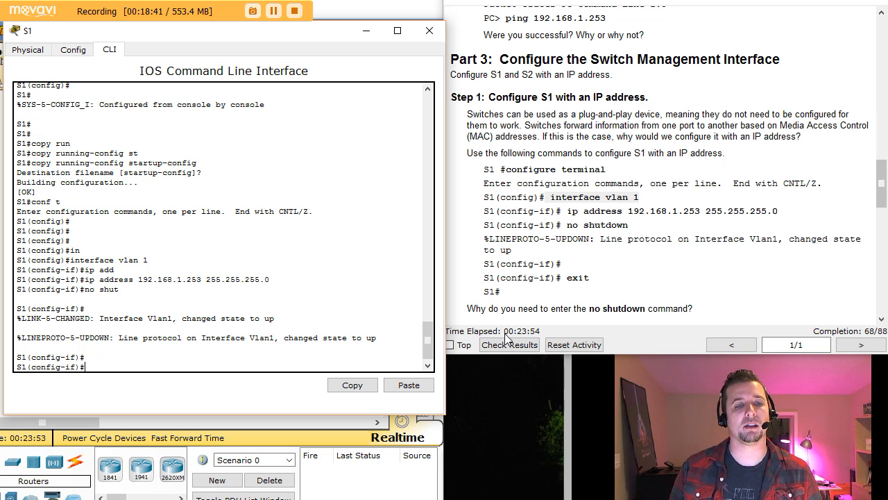
key(Return)
key(Return)
key(Return)
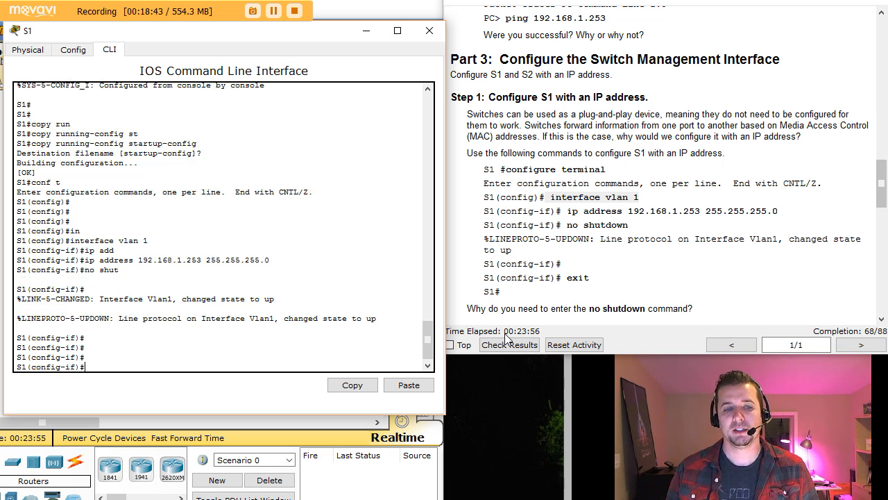
text(exot)
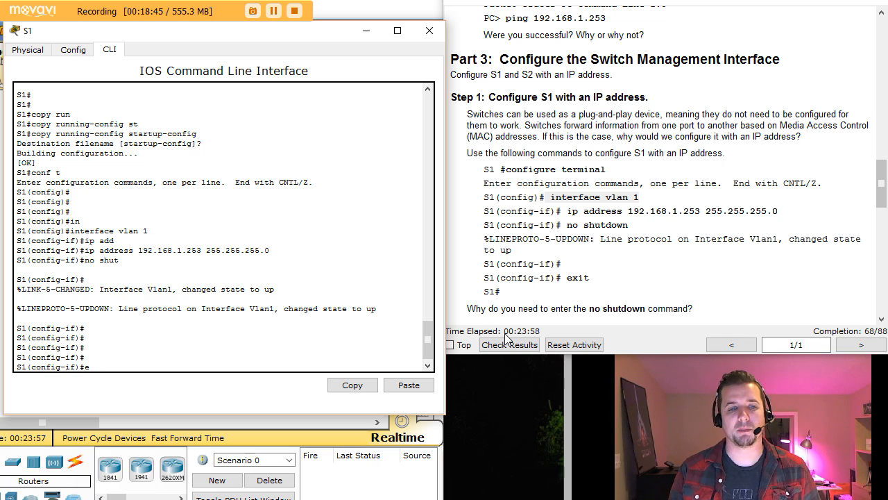
key(BackSpace)
text(it)
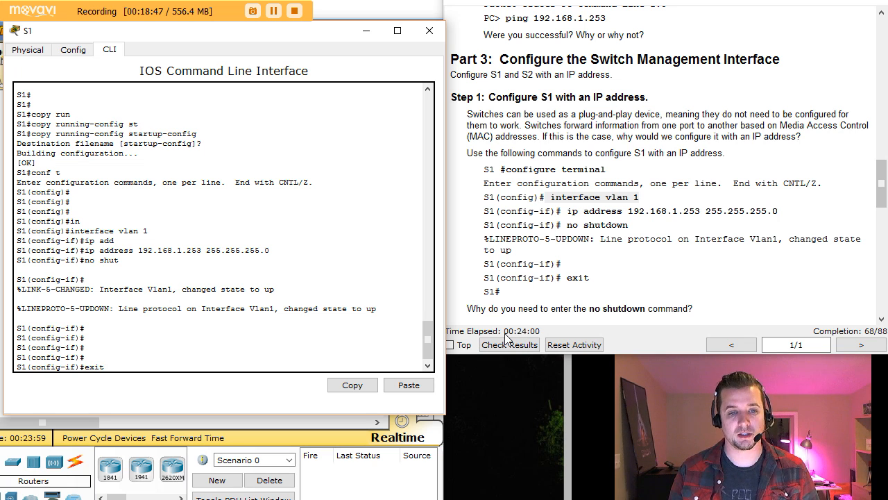
key(Return)
Find S2's address 192.168.1.254 in the Addressing Table, then close S1's console.
click(726, 295)
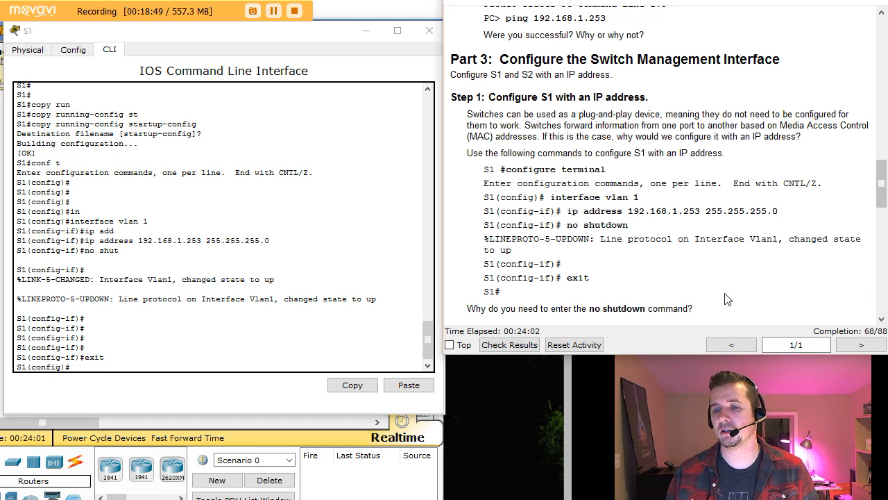
click(882, 321)
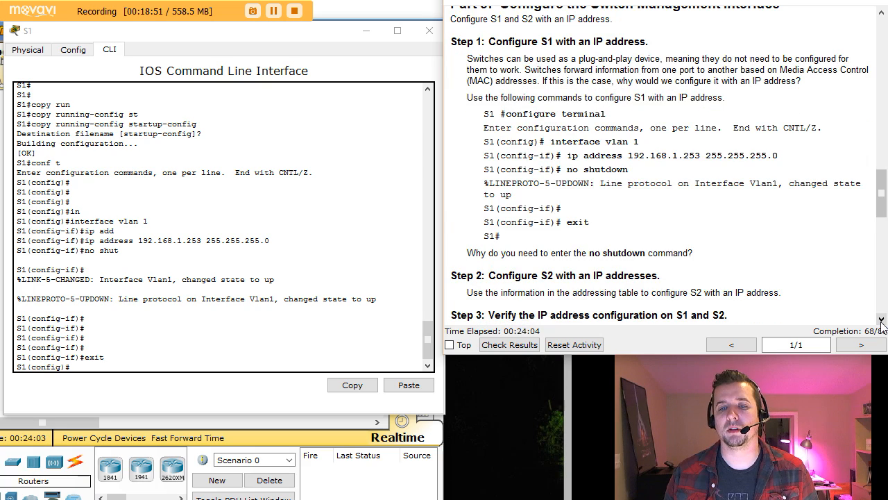
click(881, 321)
click(882, 321)
click(882, 321)
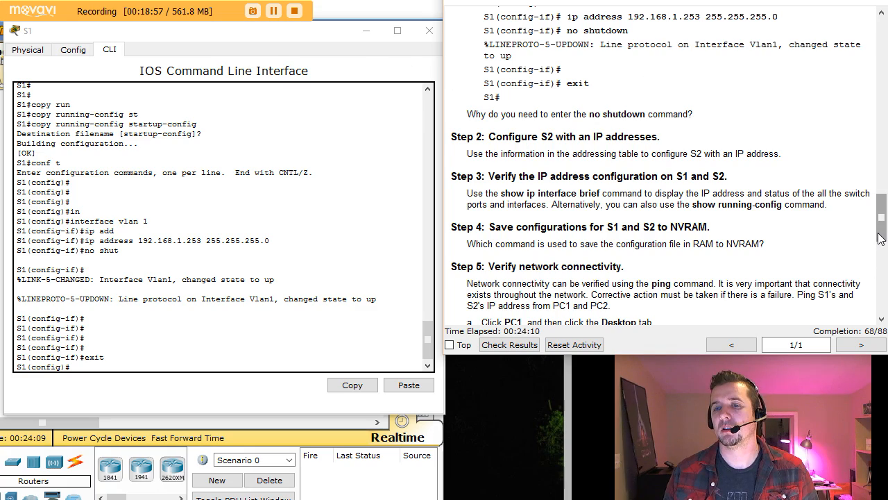
drag(882, 236, 882, 52)
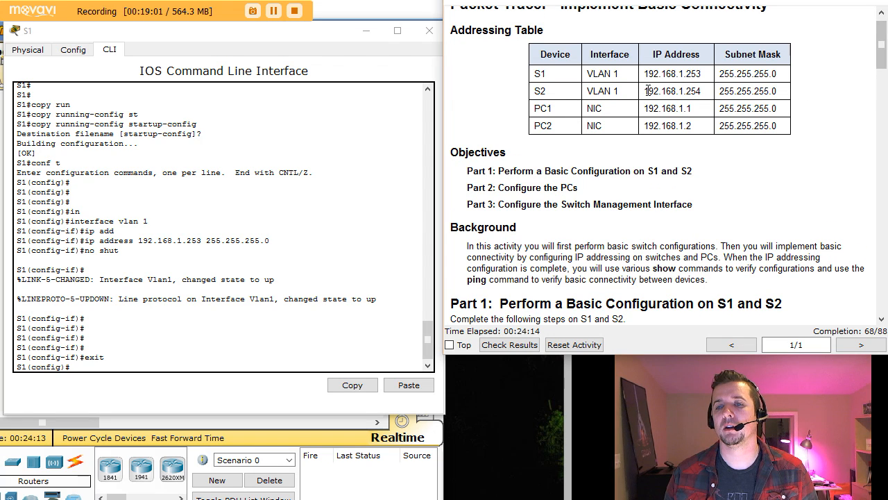
drag(644, 91, 710, 91)
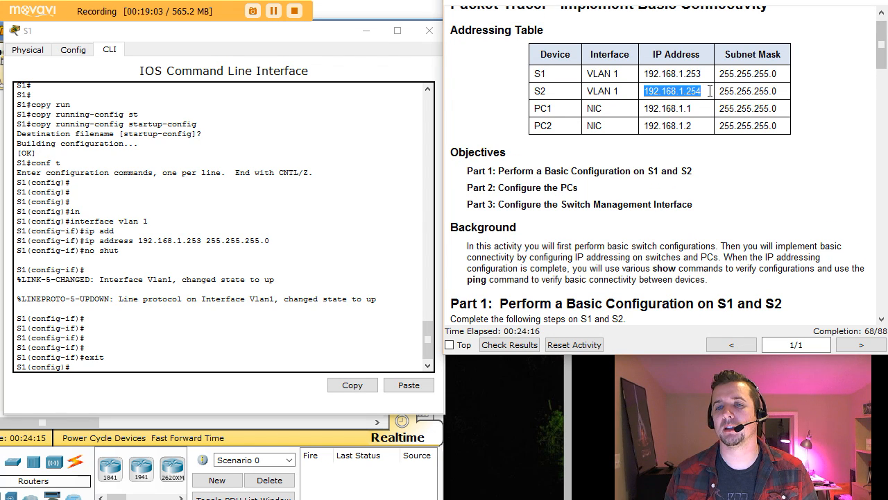
click(699, 91)
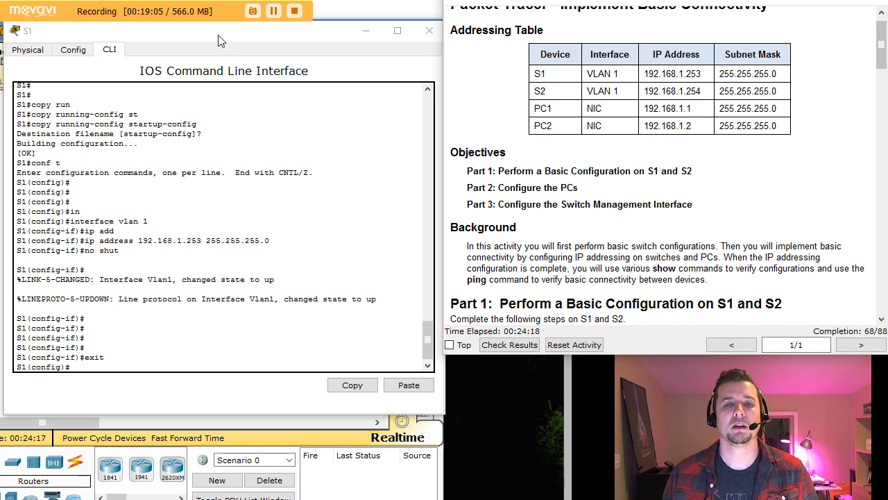
click(431, 36)
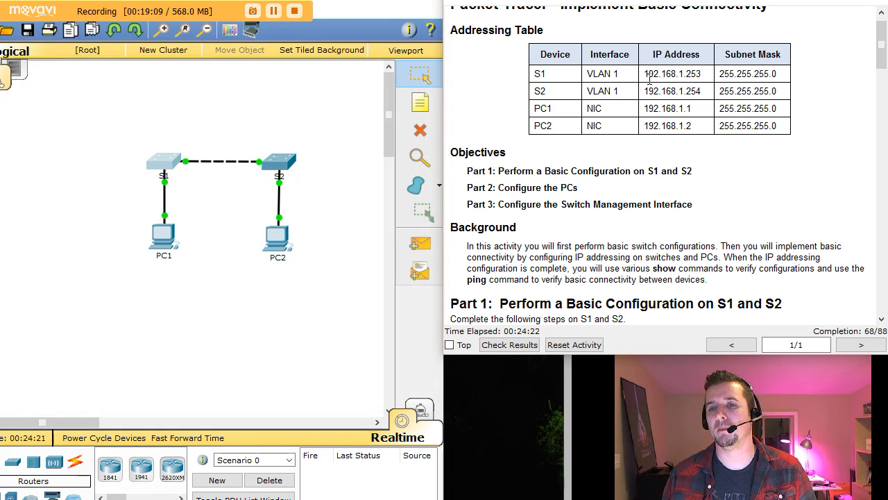
Open S2's console and enter configuration for interface VLAN 1.
drag(692, 91, 713, 99)
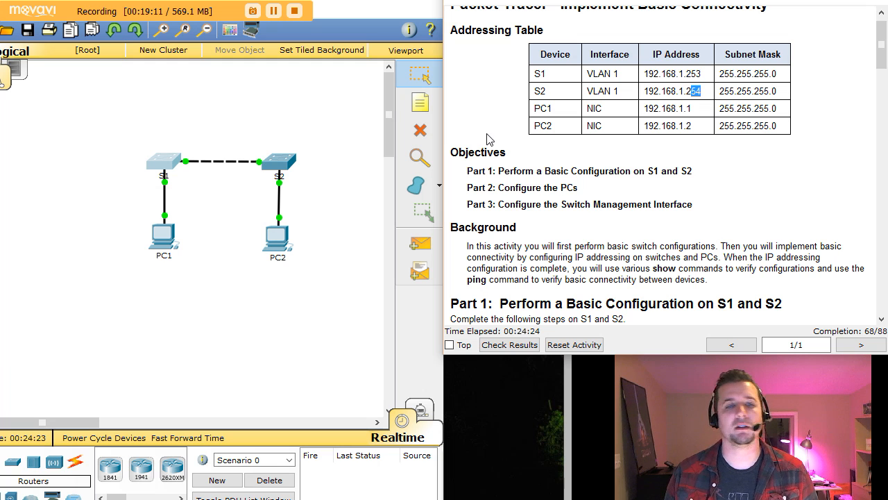
click(289, 166)
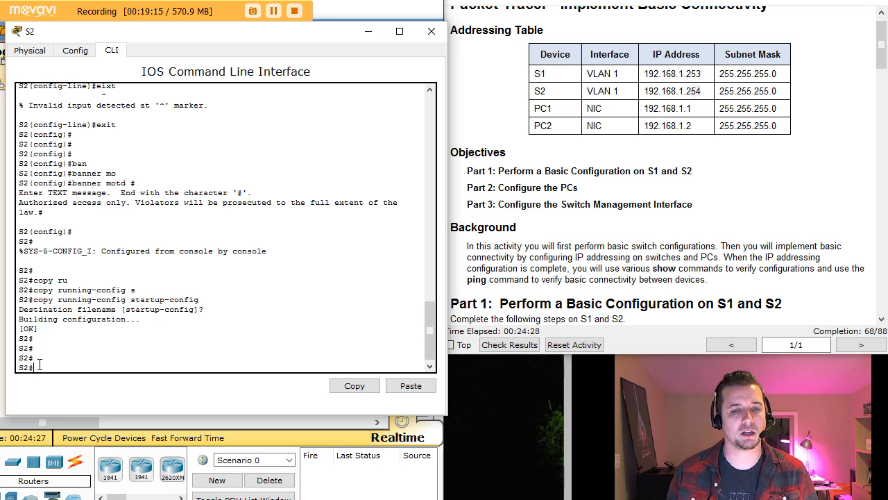
text(co)
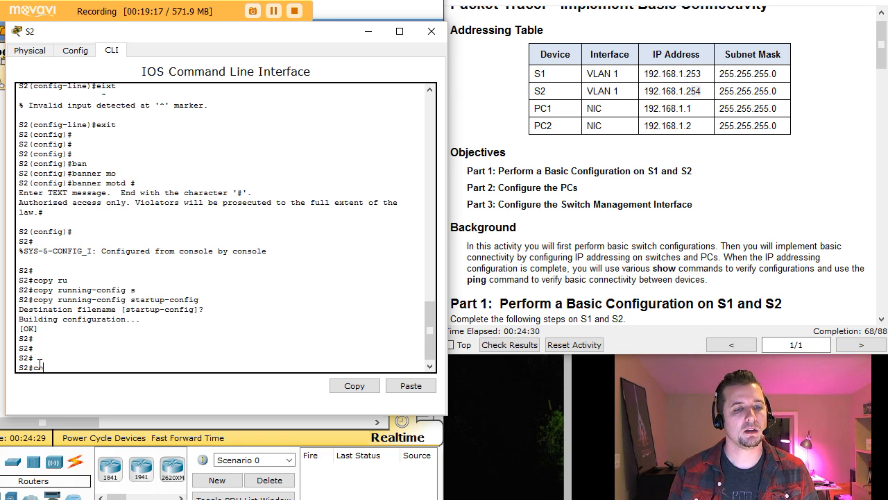
text(nf t)
key(Return)
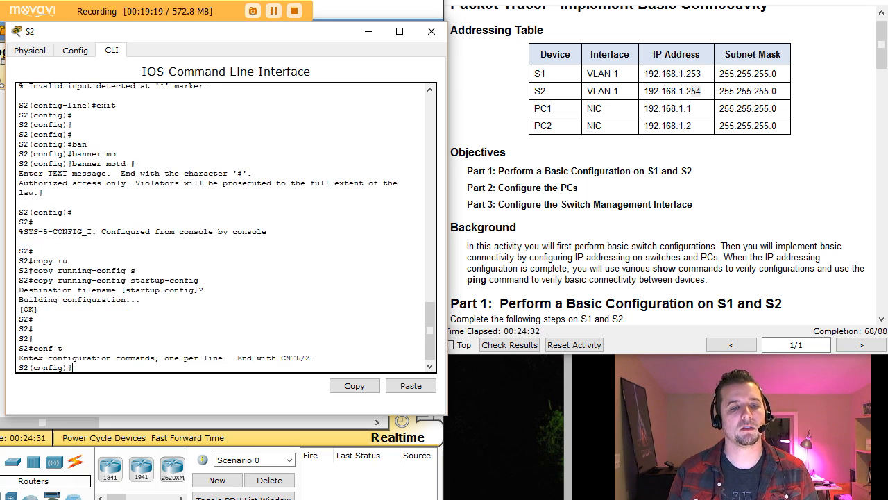
text(int)
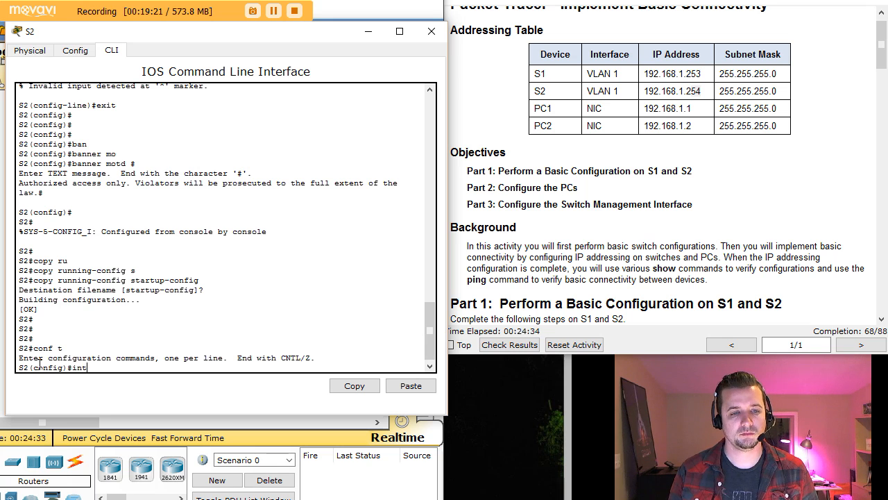
text( vlan 1)
key(Return)
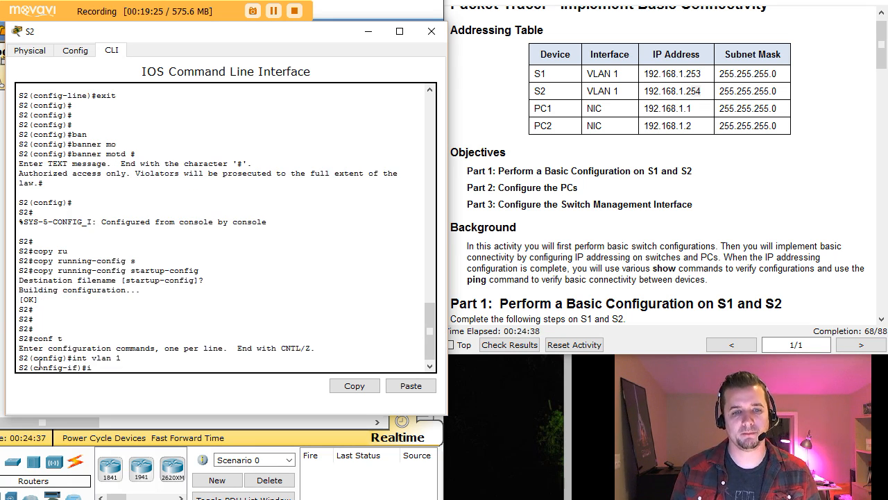
Assign 192.168.1.254 255.255.255.0, enable it with no shutdown, and exit interface mode.
text(ip add)
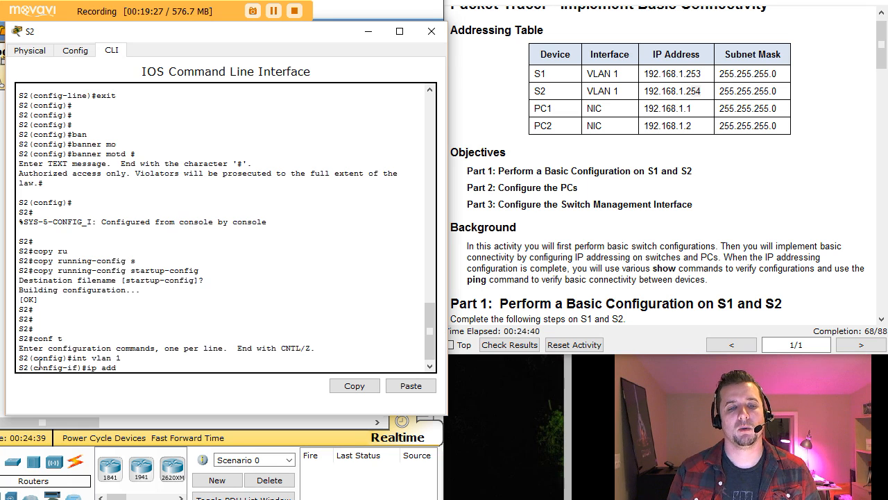
text( 192.168.)
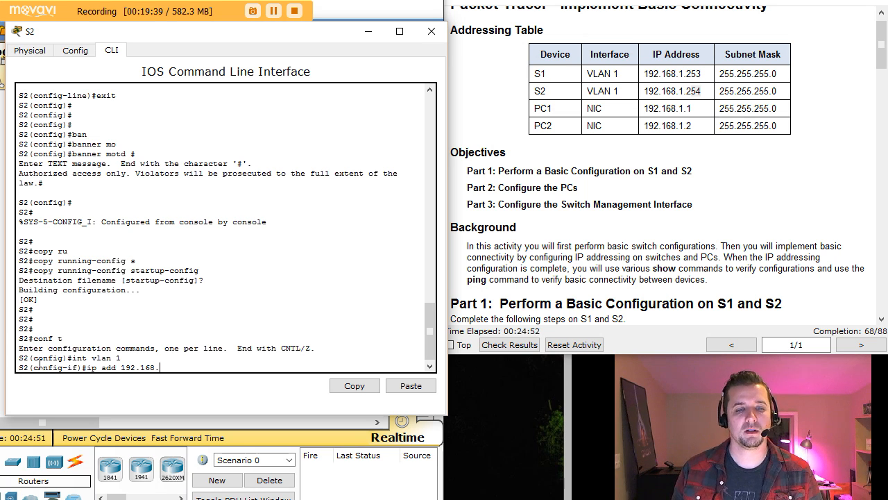
text(1)
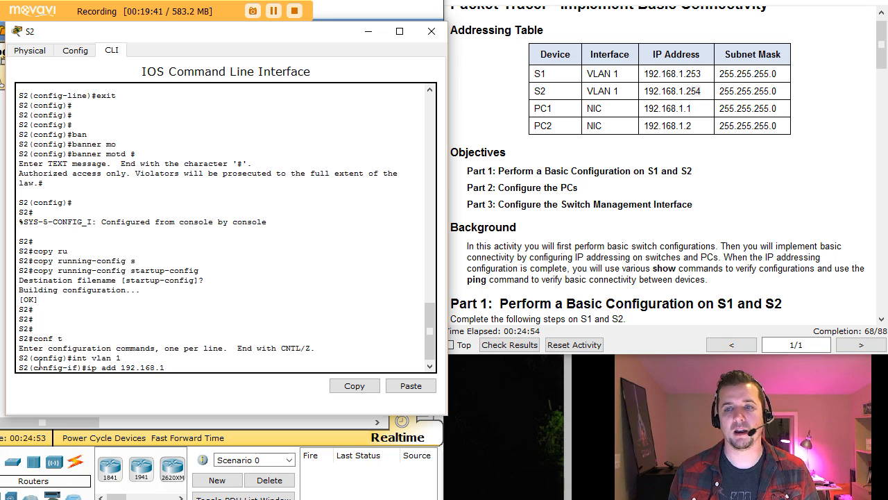
text(.)
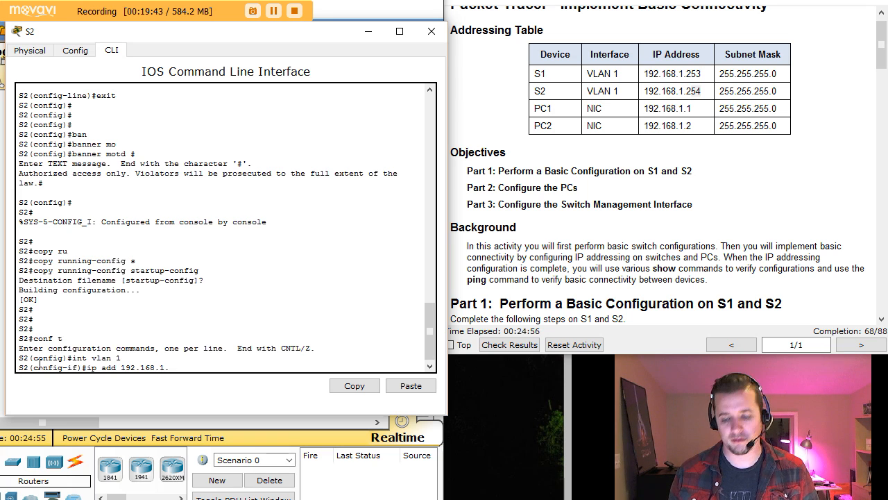
text(254)
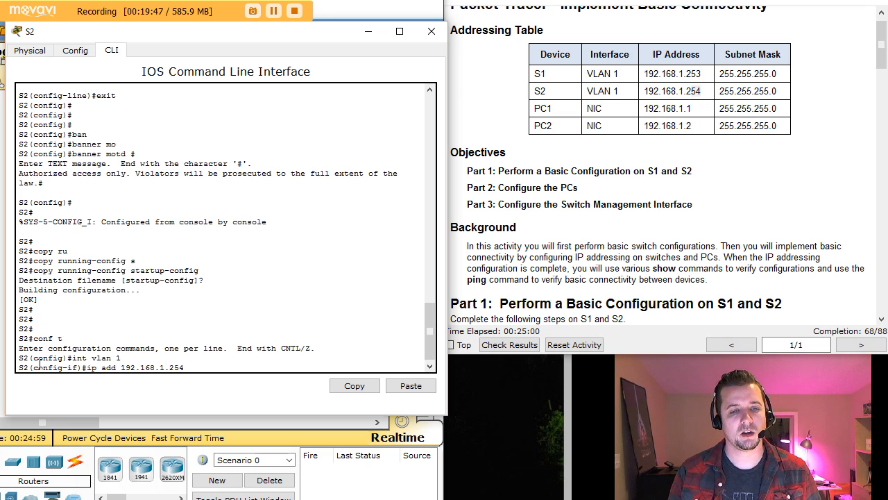
text( 255.255.255.0)
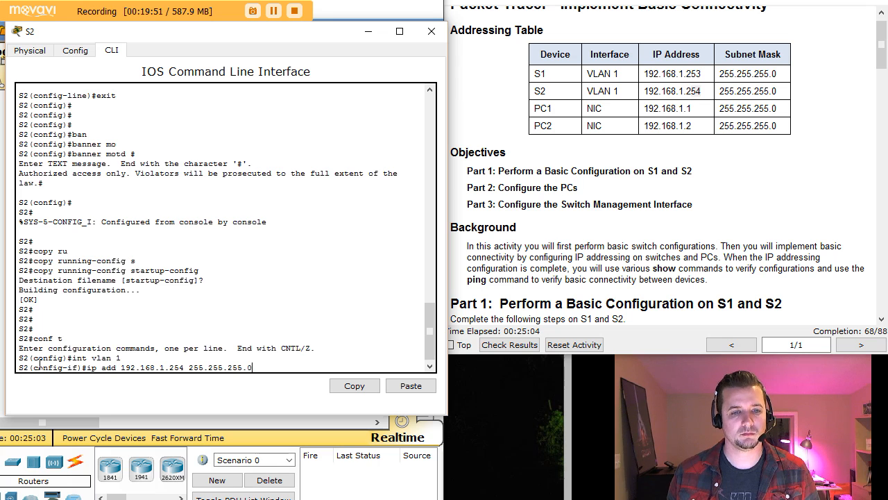
key(Return)
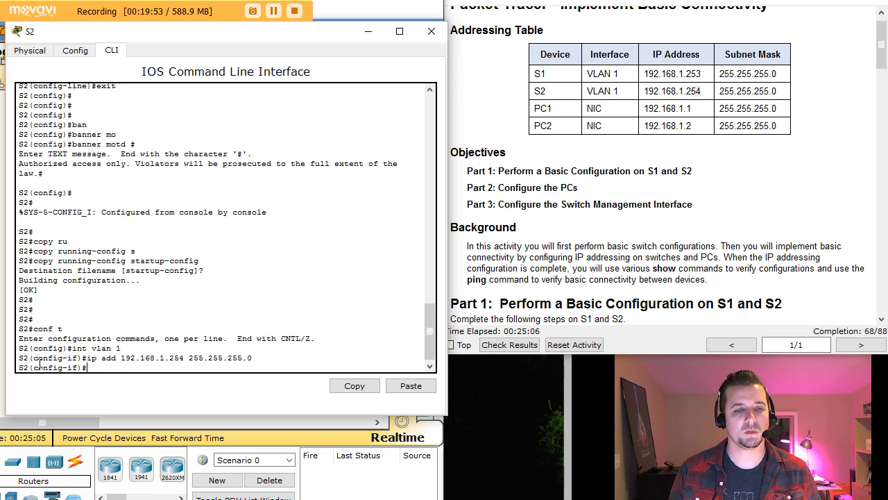
text(no shut)
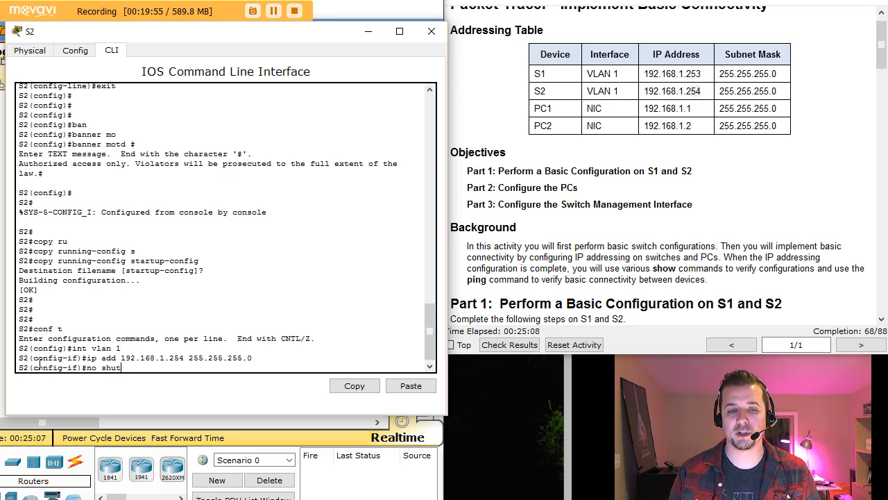
key(Return)
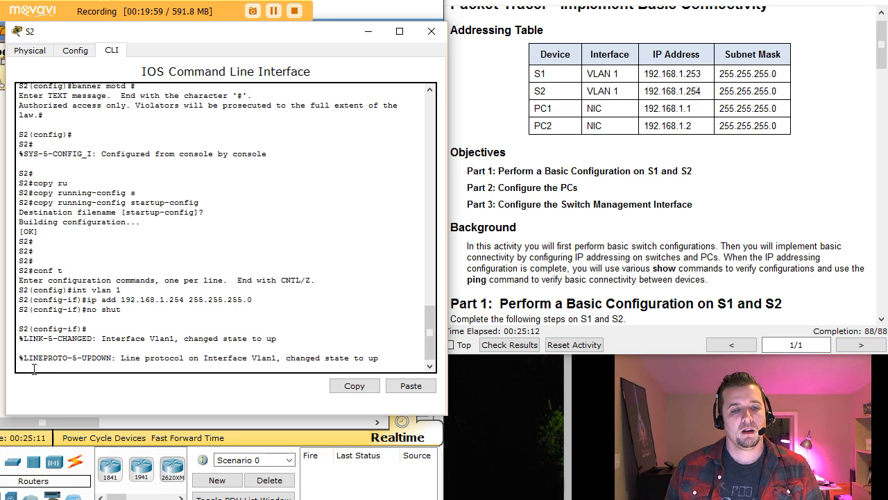
key(Return)
key(Return)
key(Return)
text(exit)
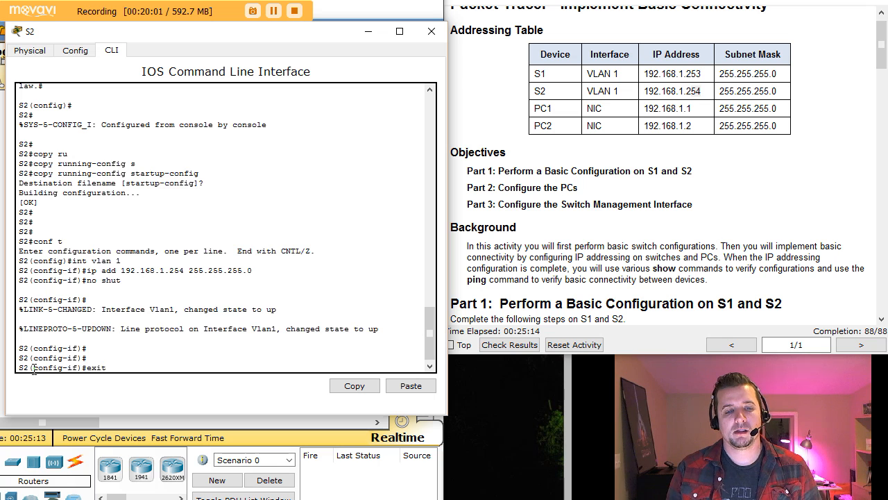
key(Return)
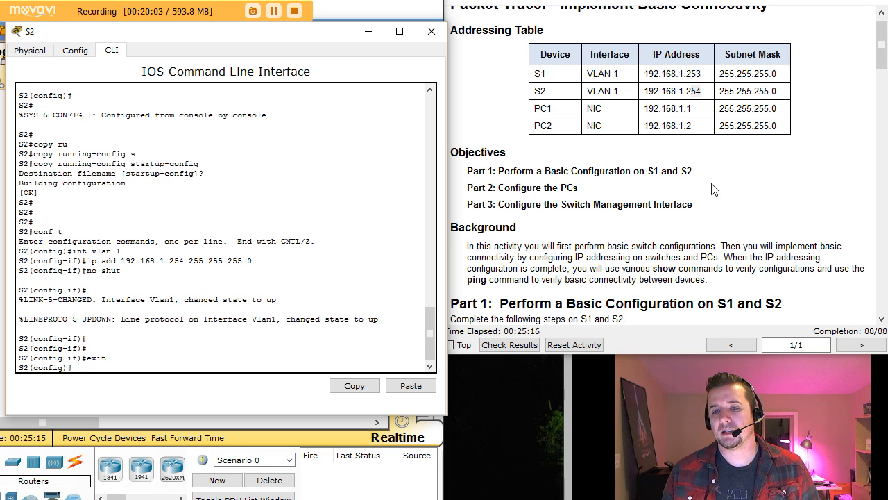
Scroll the instructions to highlight Step 3's verification heading, then refocus S2's command line.
click(882, 319)
drag(882, 321, 882, 320)
scroll(881, 324, down, 5)
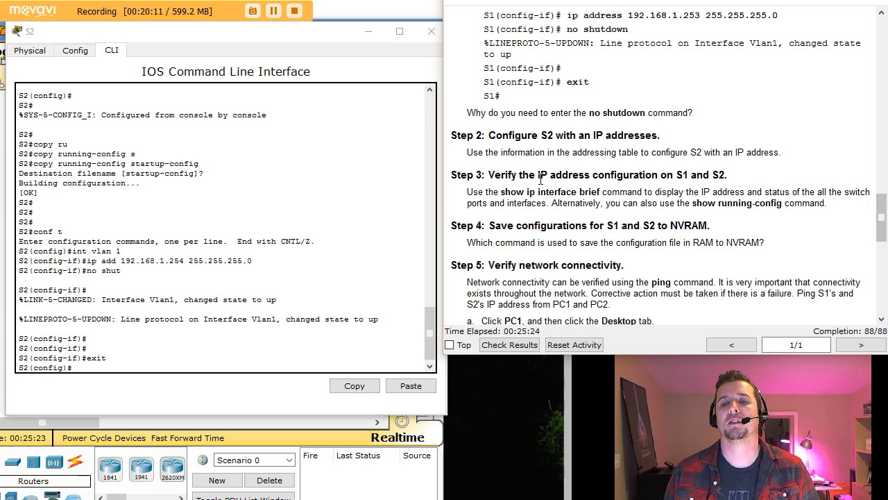
drag(529, 175, 732, 175)
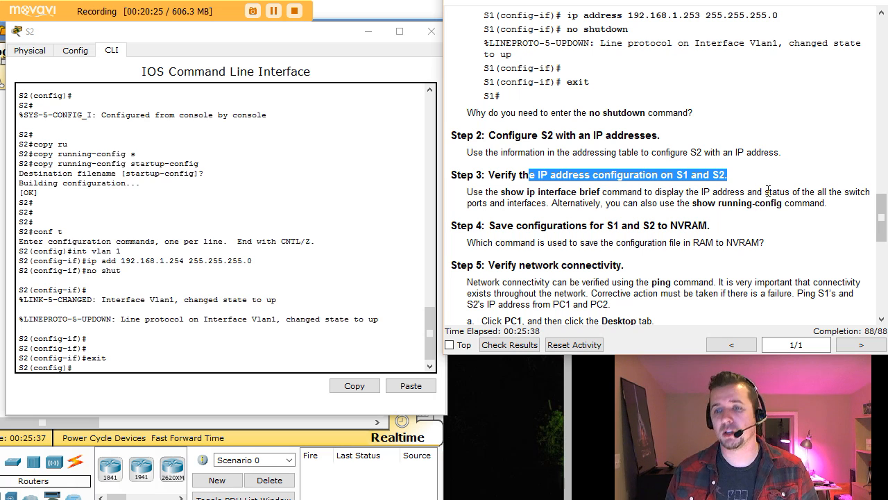
click(89, 370)
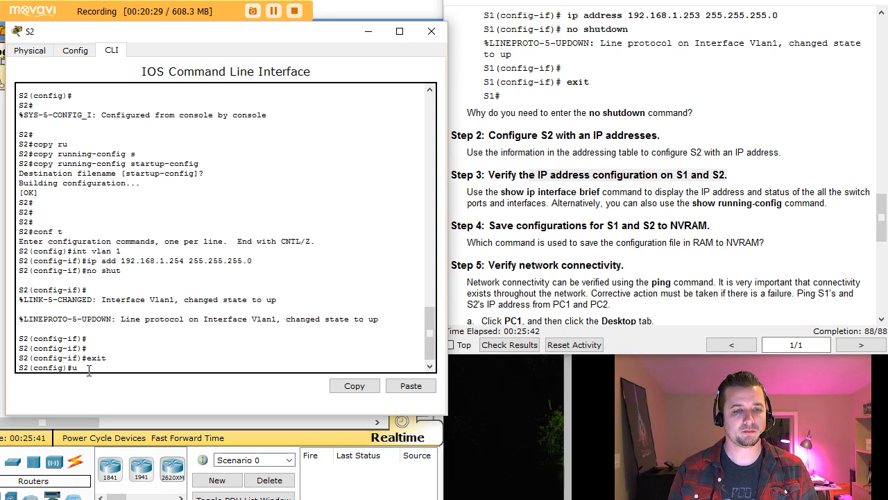
Leave configuration mode with Ctrl+Z and run show ip interface brief on S2.
key(ctrl+z)
key(Return)
key(Return)
key(Return)
key(Return)
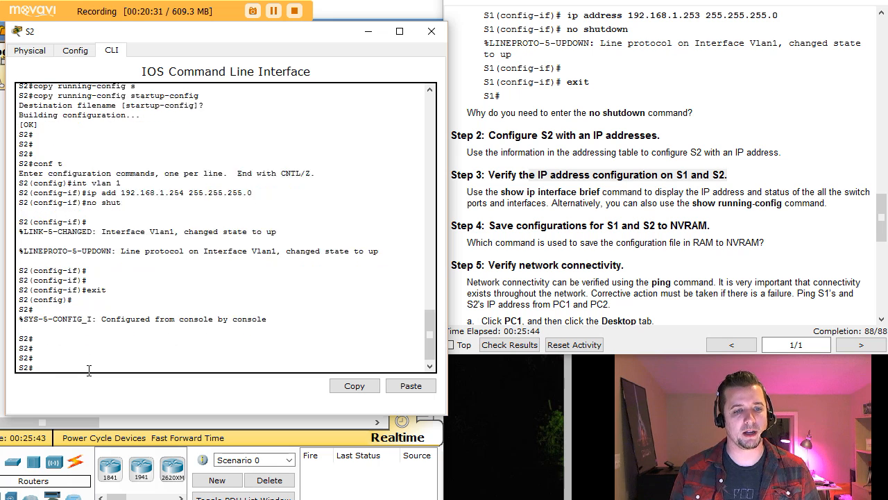
text(show)
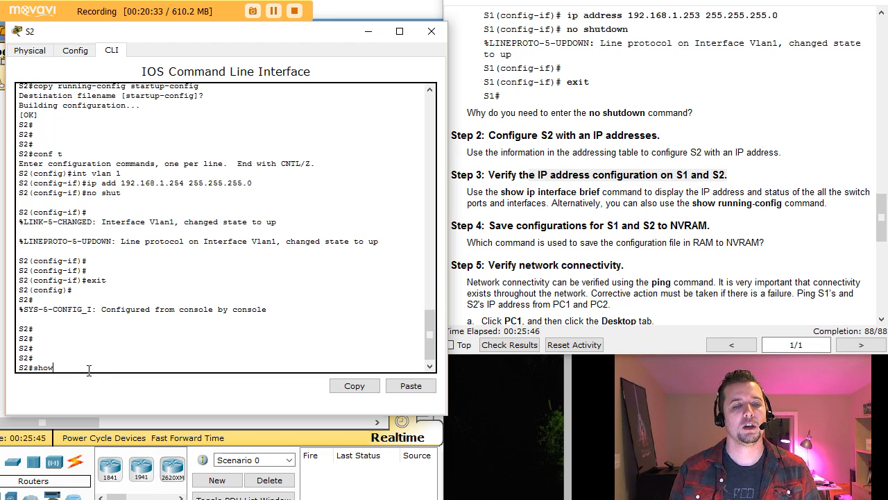
text( ip int bri)
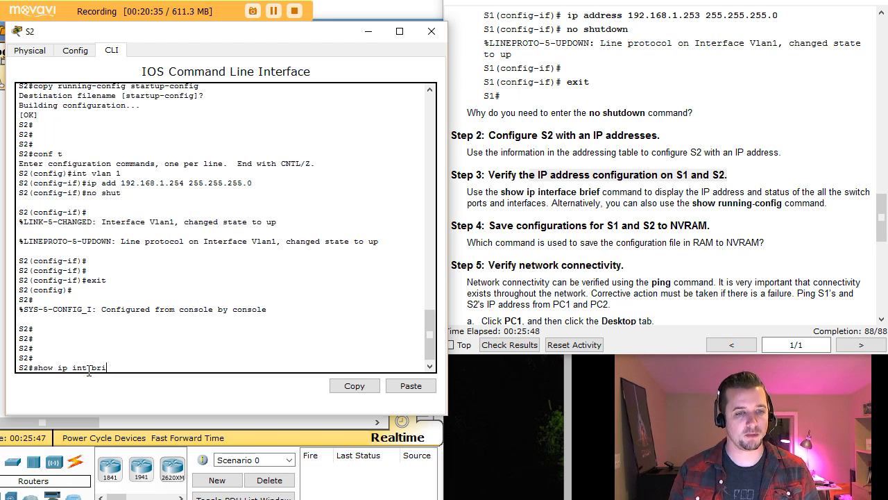
key(BackSpace)
key(BackSpace)
key(BackSpace)
key(Tab)
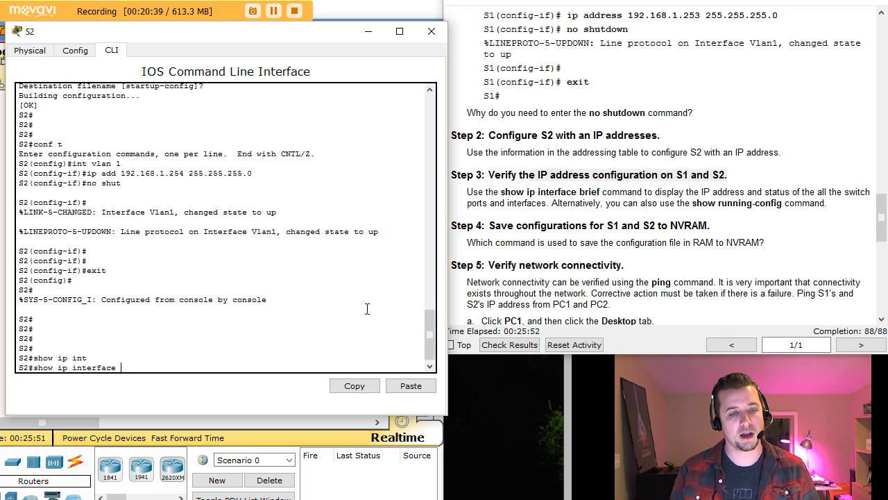
text(bri)
key(Tab)
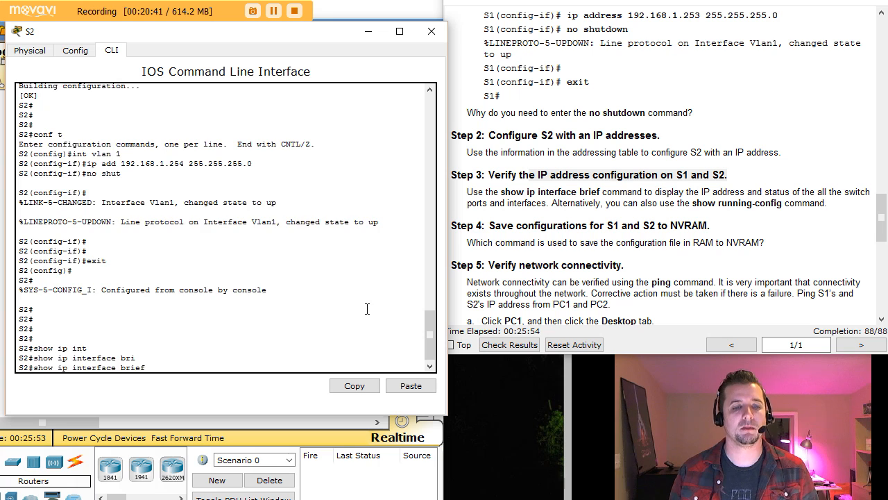
key(Return)
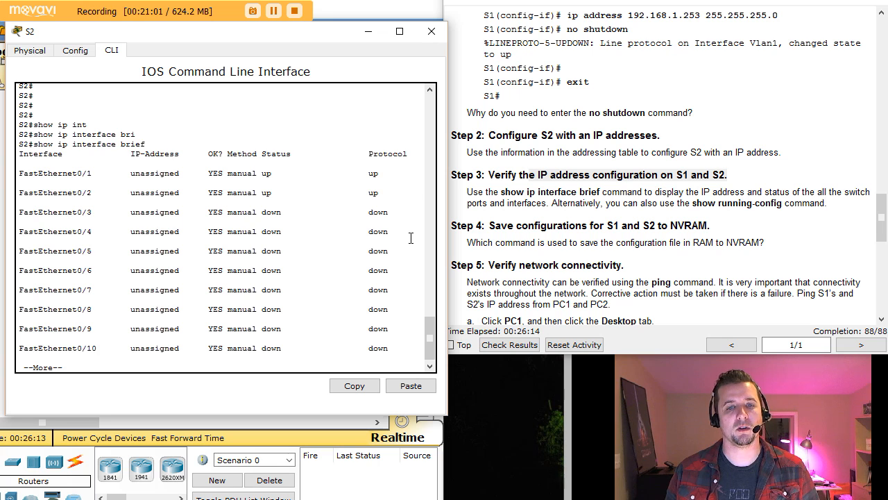
Page through the output to confirm Vlan1 at 192.168.1.254 is up, then type show vlan.
key(space)
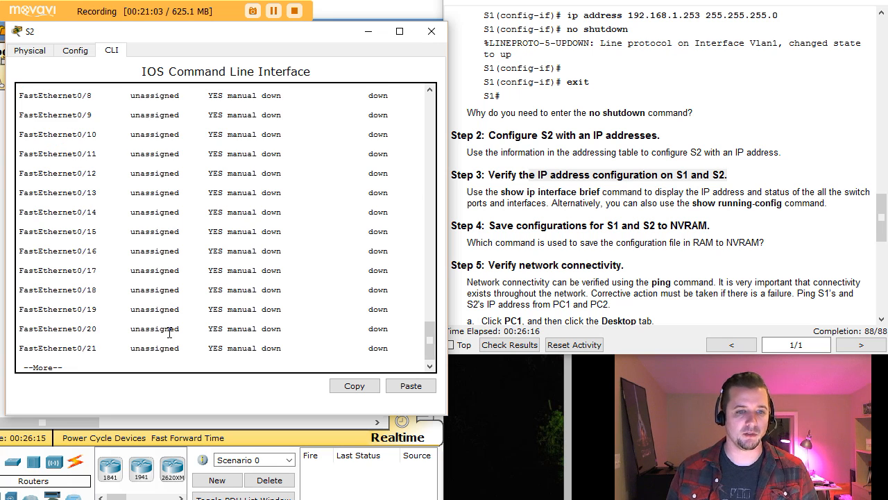
key(space)
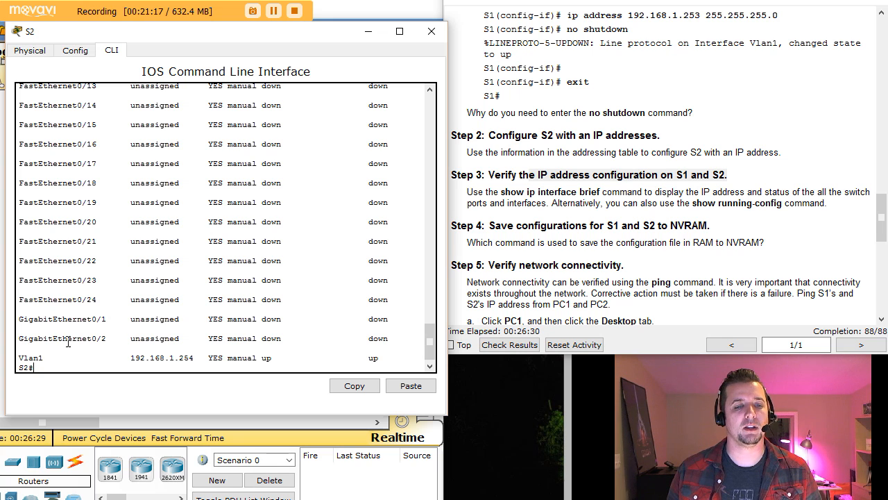
drag(145, 357, 295, 357)
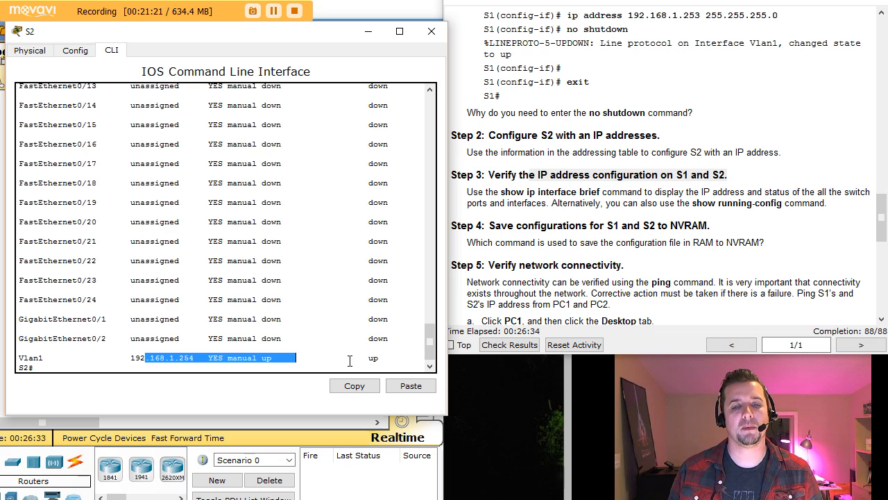
click(82, 369)
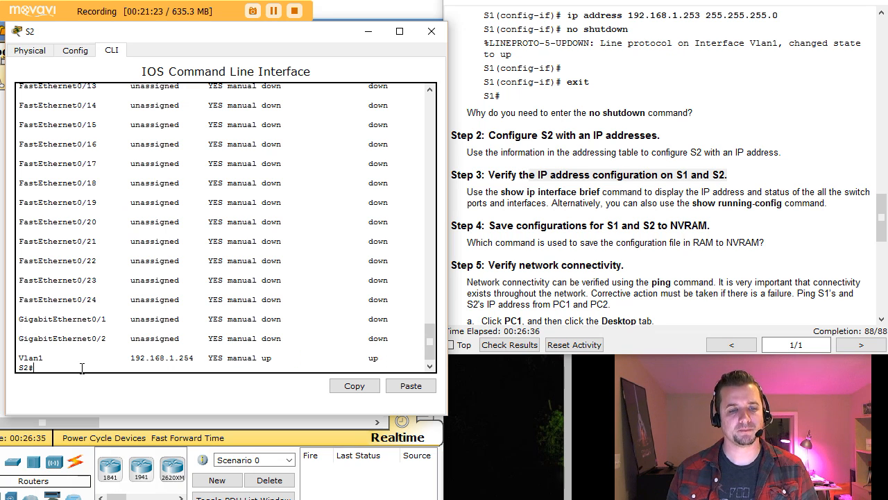
text(show)
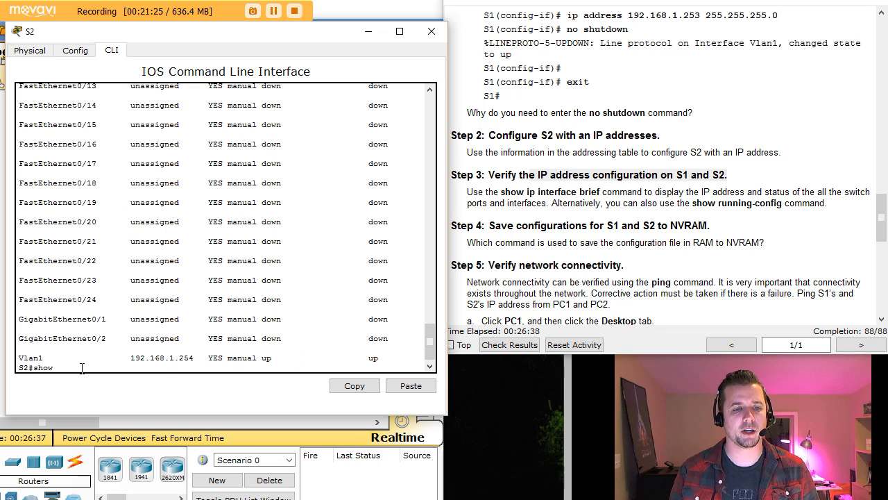
text( vlan)
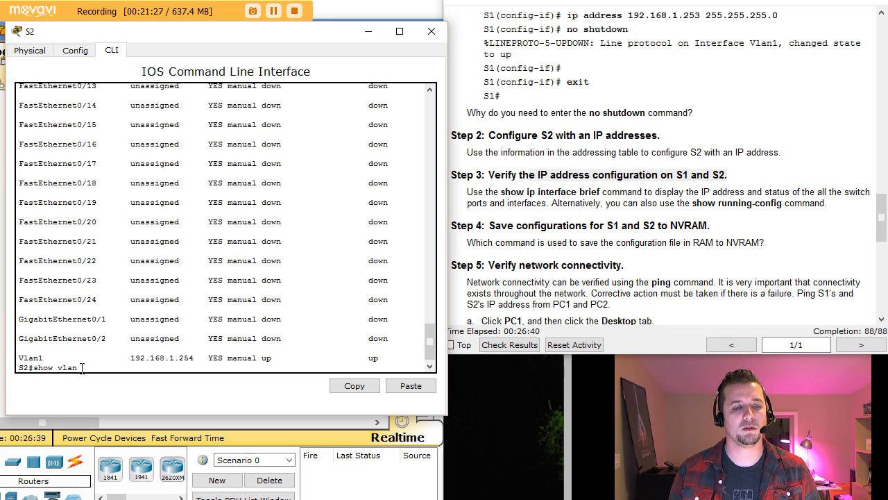
Run show vlan and confirm all ports belong to default VLAN 1.
key(Tab)
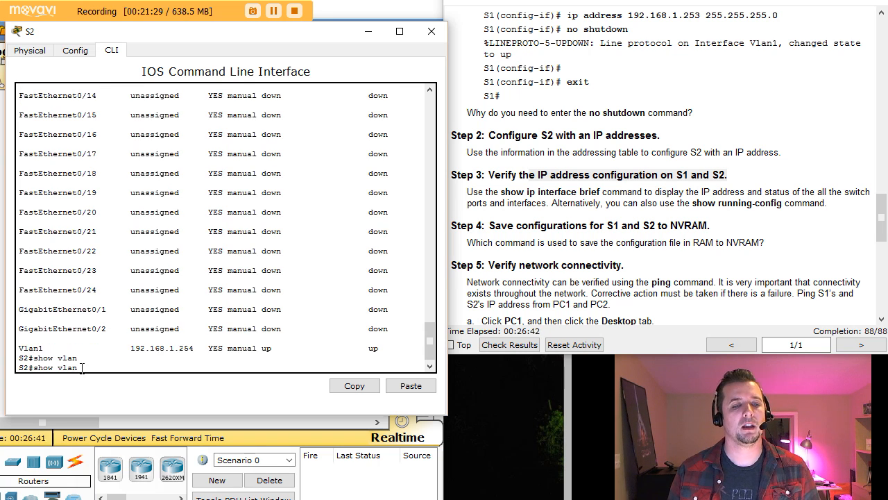
key(Return)
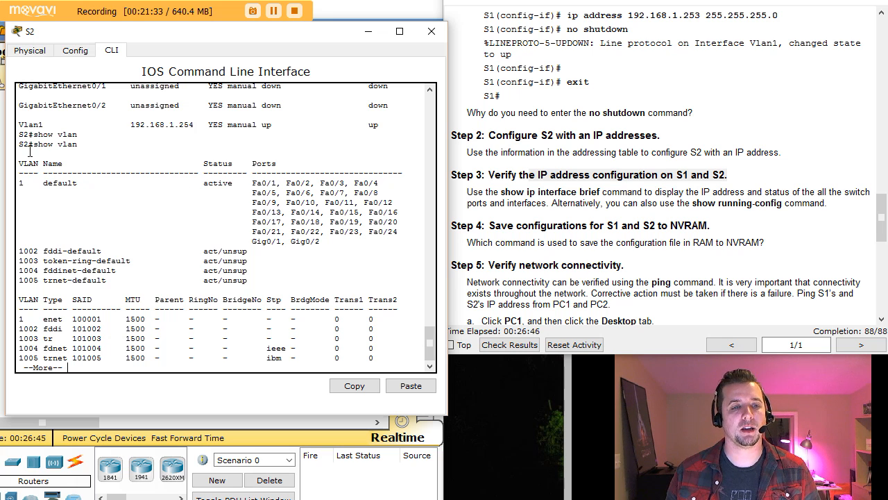
drag(21, 164, 401, 246)
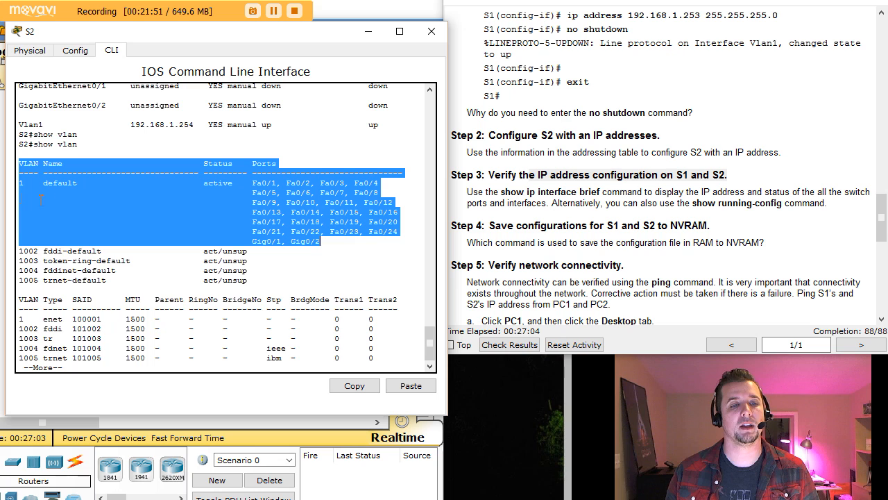
click(281, 219)
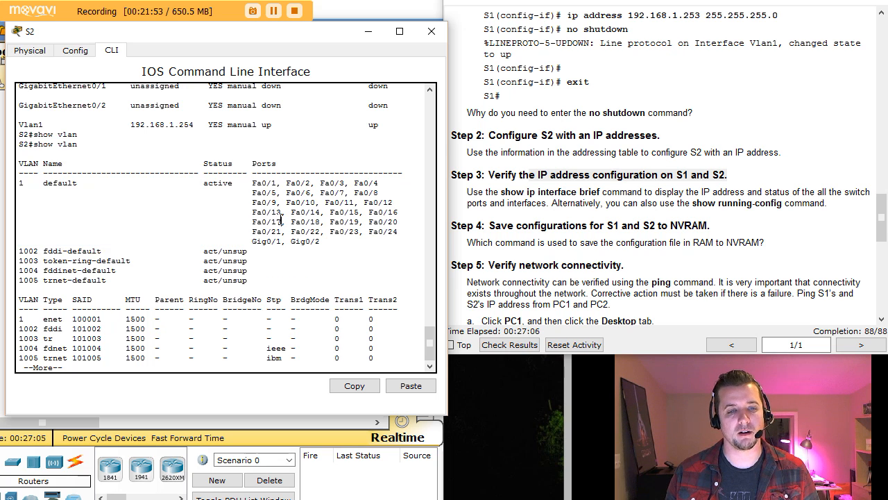
key(space)
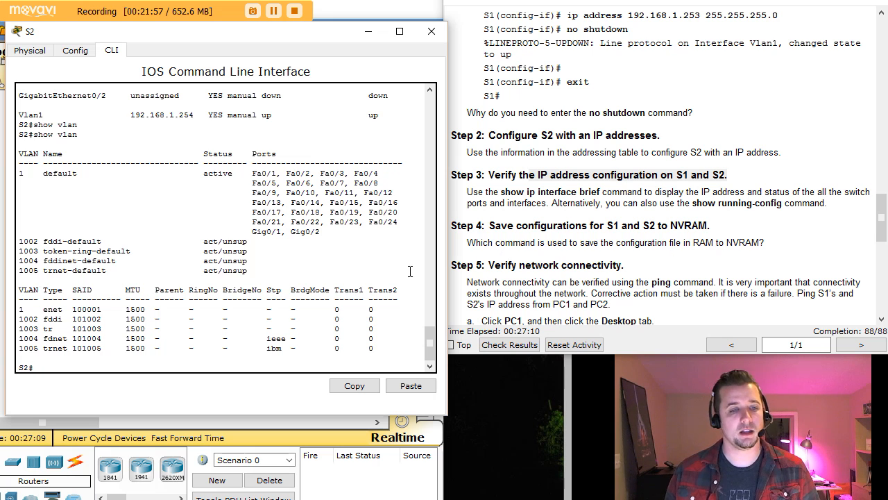
List S2's running configuration and check the Vlan1 ip address line.
text(show run)
key(Return)
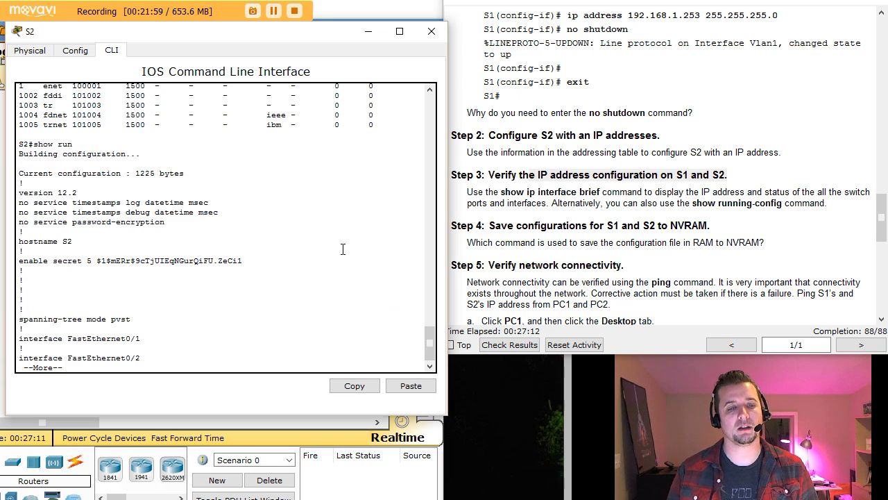
key(space)
key(space)
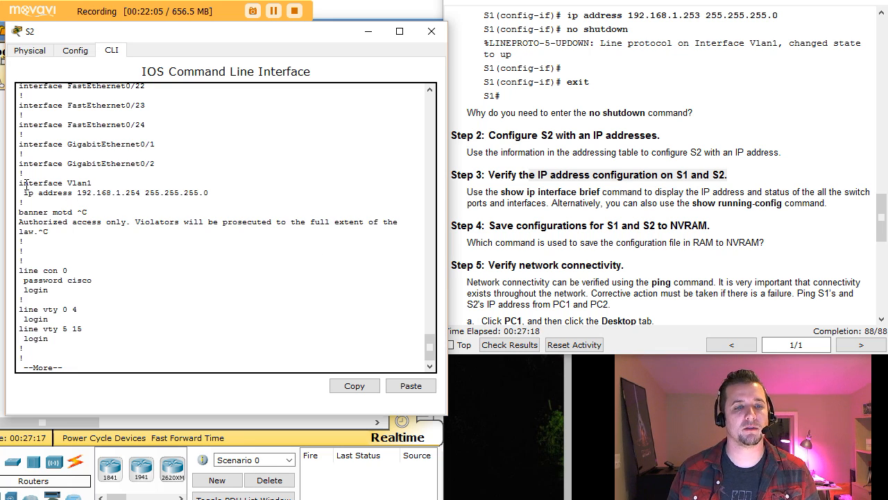
drag(21, 192, 208, 192)
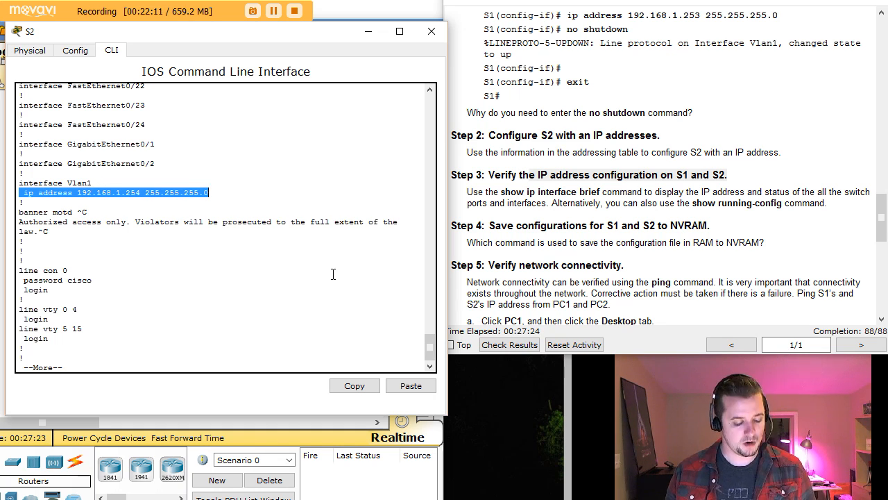
key(ctrl+c)
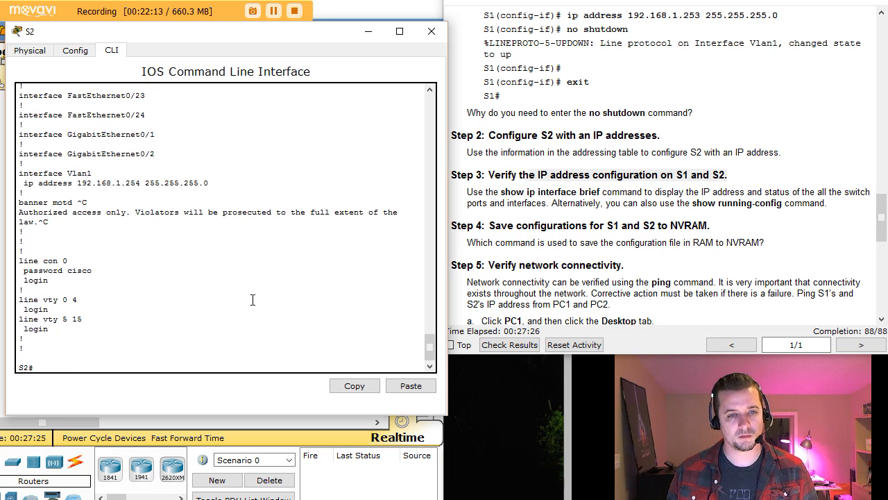
click(736, 262)
scroll(736, 262, down, 1)
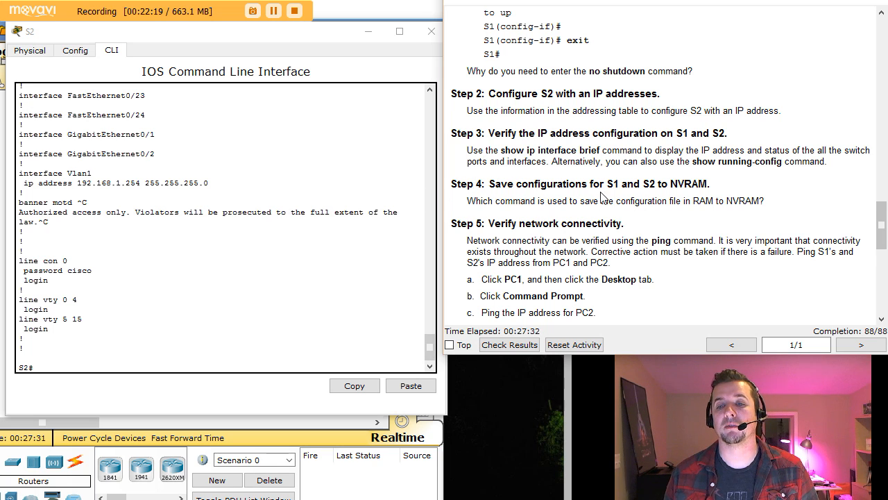
click(90, 363)
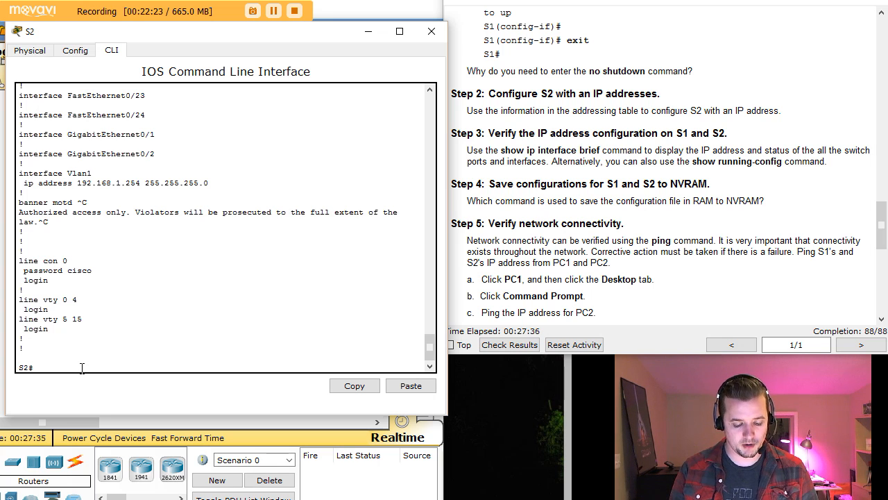
Save S2's configuration with copy running-config startup-config and close S2's window.
text(copy)
key(Tab)
text(ru)
key(Tab)
text(s)
key(Tab)
key(Return)
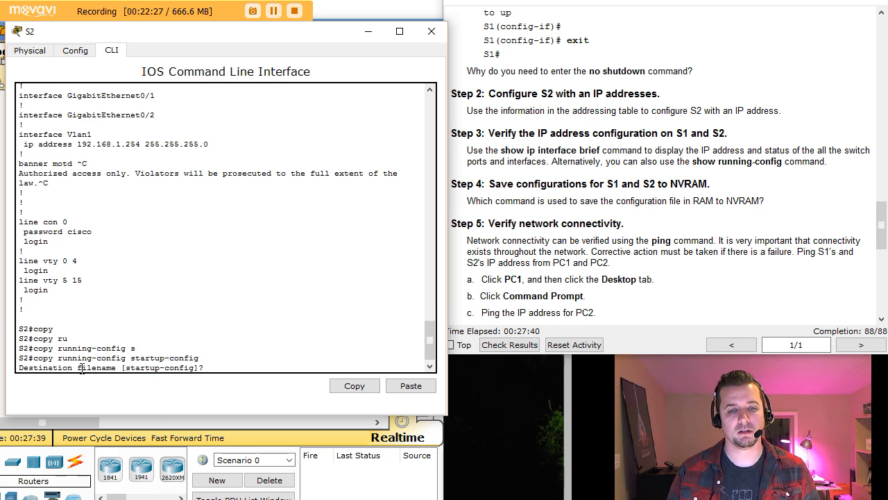
key(Return)
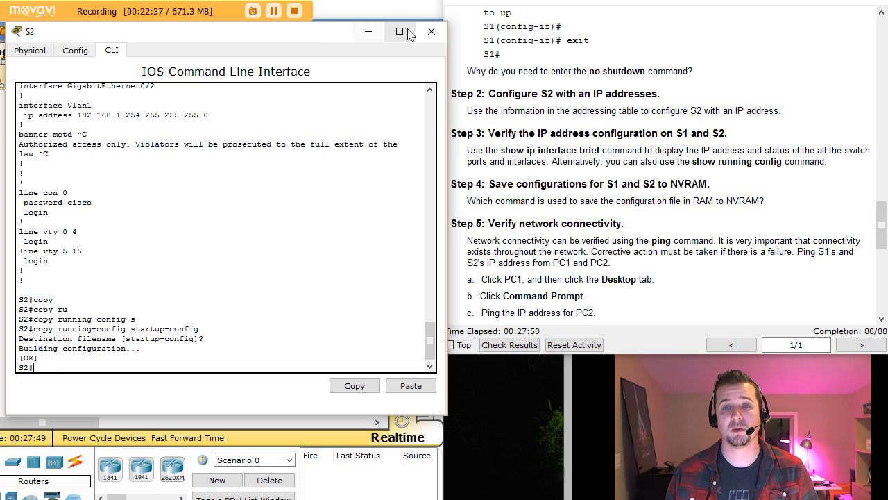
click(432, 31)
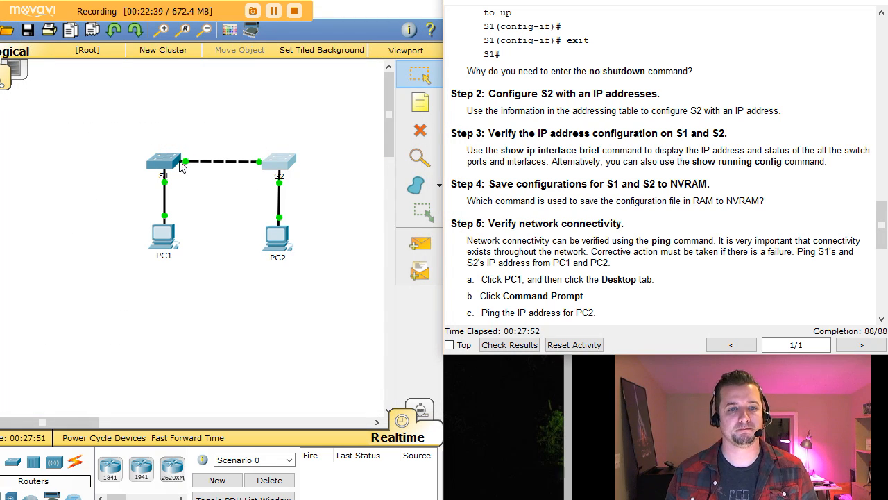
On S1, leave configuration mode and save with copy running-config startup-config.
click(177, 164)
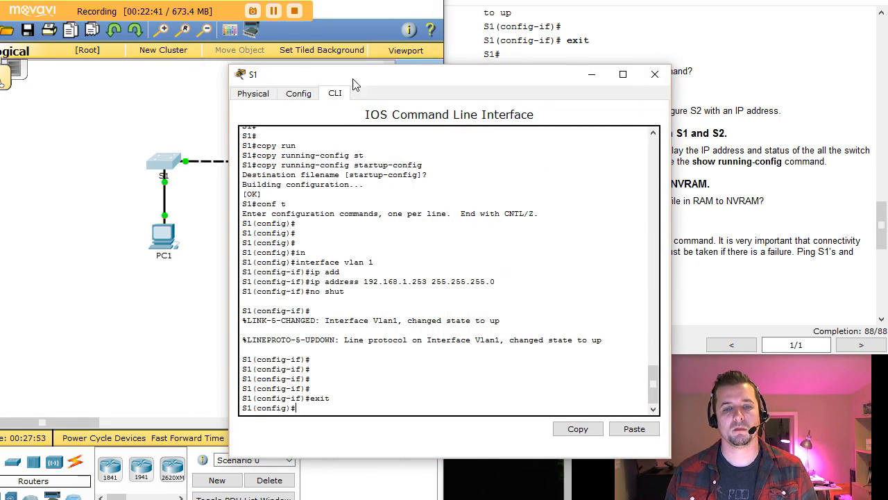
drag(353, 81, 147, 51)
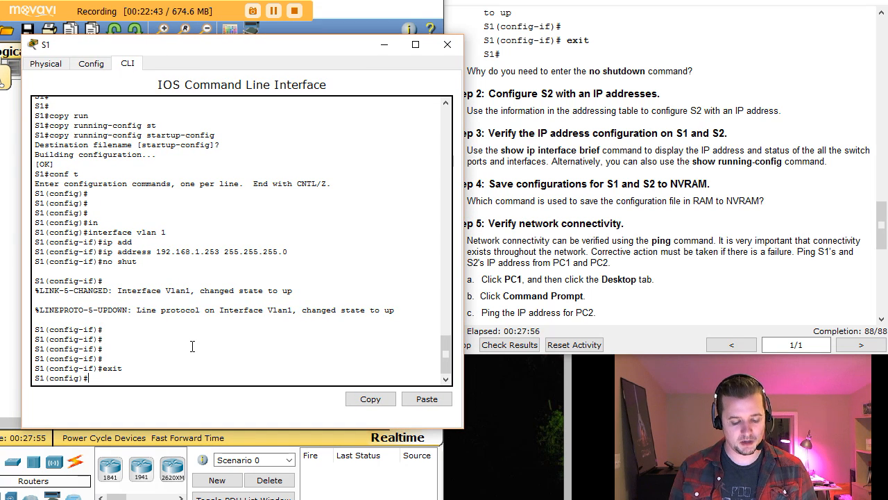
key(ctrl+z)
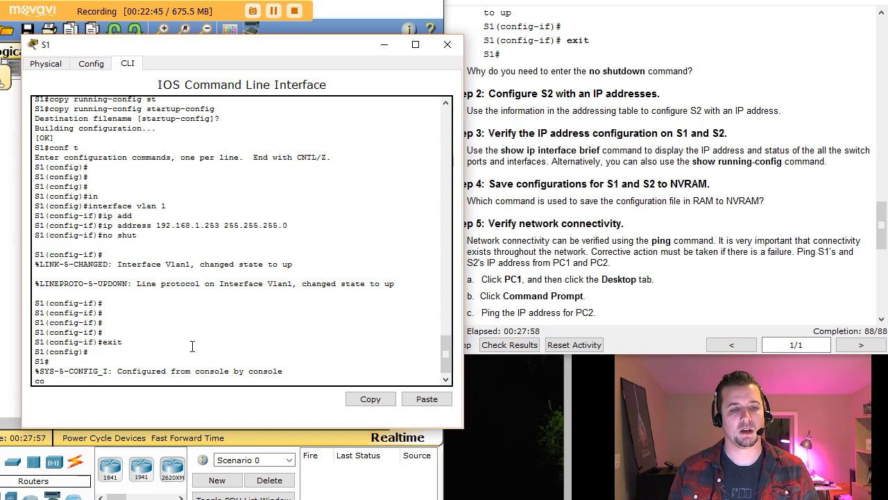
text(copy)
key(Tab)
text(run)
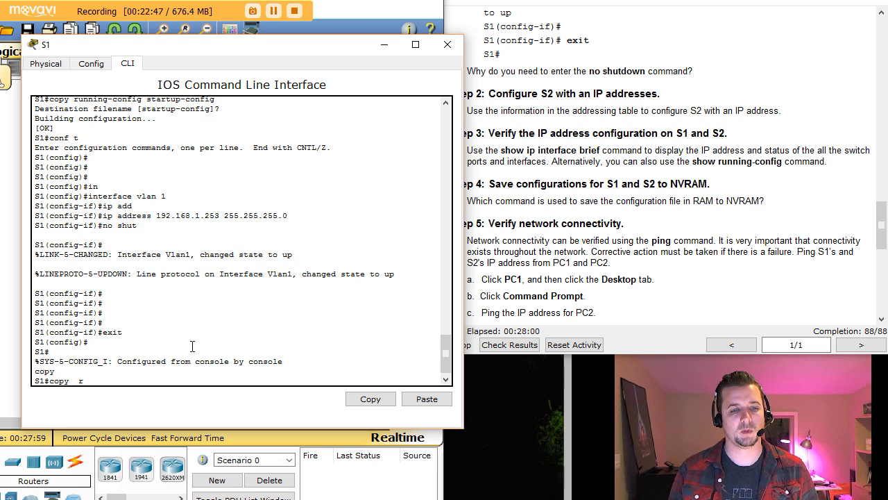
key(Tab)
key(BackSpace)
key(BackSpace)
key(BackSpace)
key(BackSpace)
key(BackSpace)
key(BackSpace)
key(BackSpace)
key(BackSpace)
key(BackSpace)
key(BackSpace)
key(BackSpace)
key(BackSpace)
key(BackSpace)
key(BackSpace)
key(BackSpace)
key(BackSpace)
text(run)
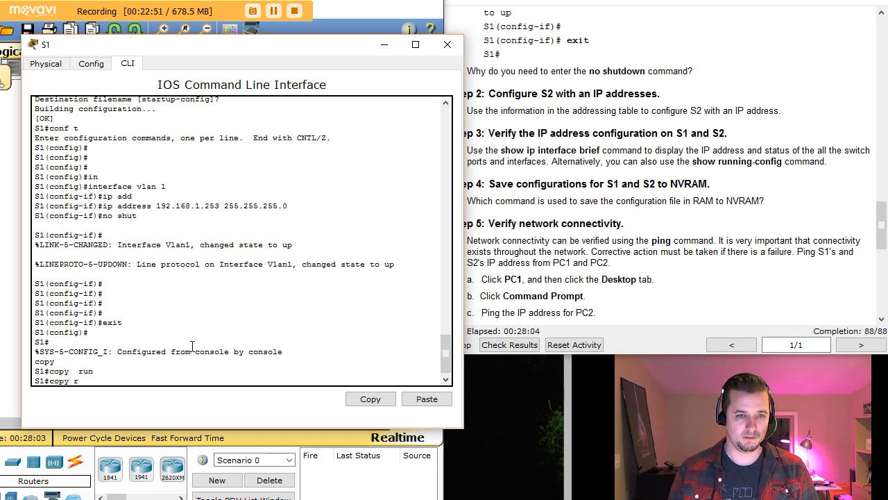
key(Tab)
text(st)
key(Tab)
key(Return)
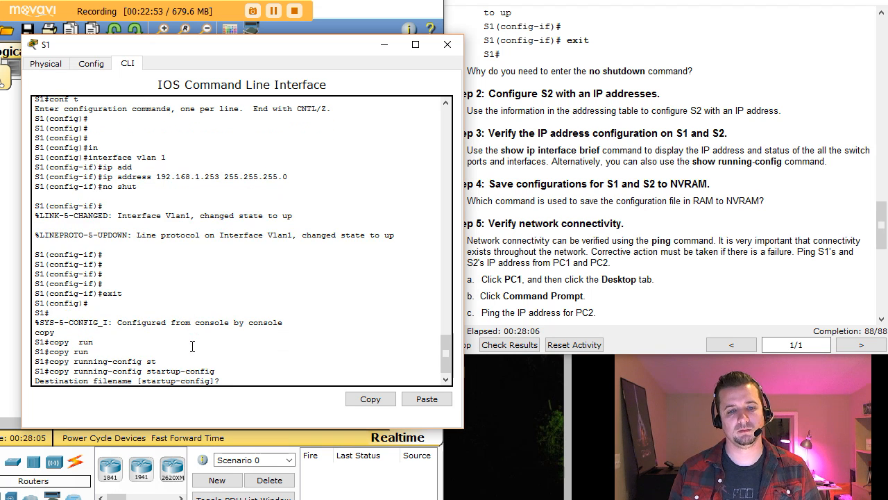
key(Return)
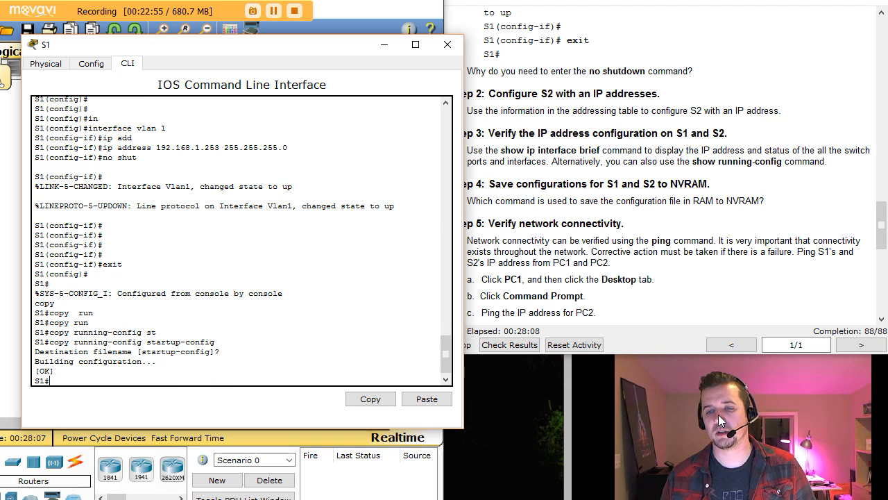
Scroll the instructions ahead and close S1's console window.
click(714, 307)
scroll(712, 288, down, 1)
scroll(711, 288, down, 2)
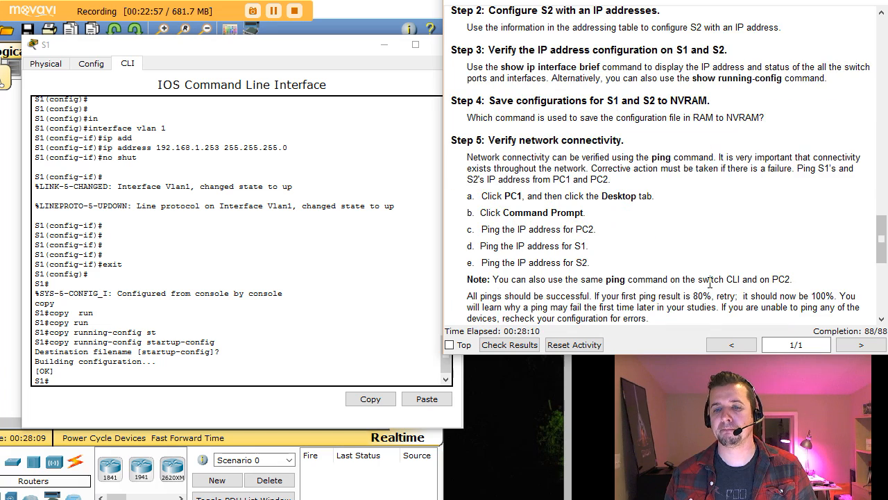
scroll(713, 286, down, 2)
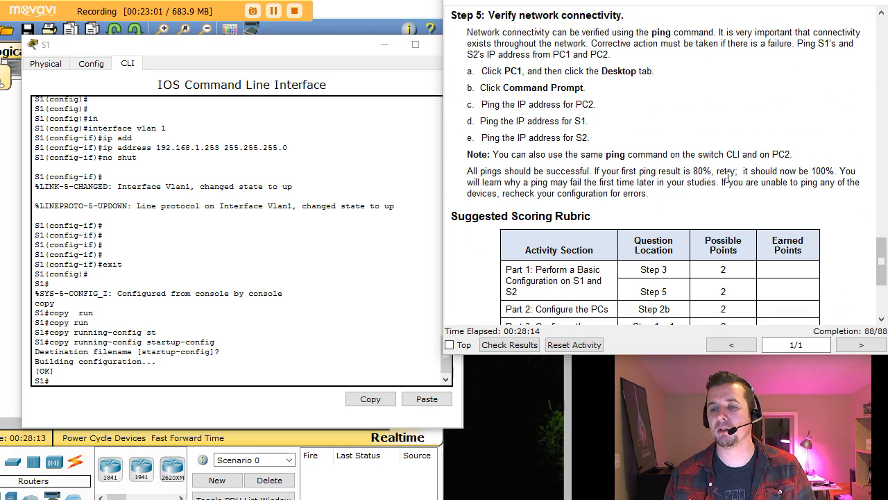
scroll(715, 281, down, 1)
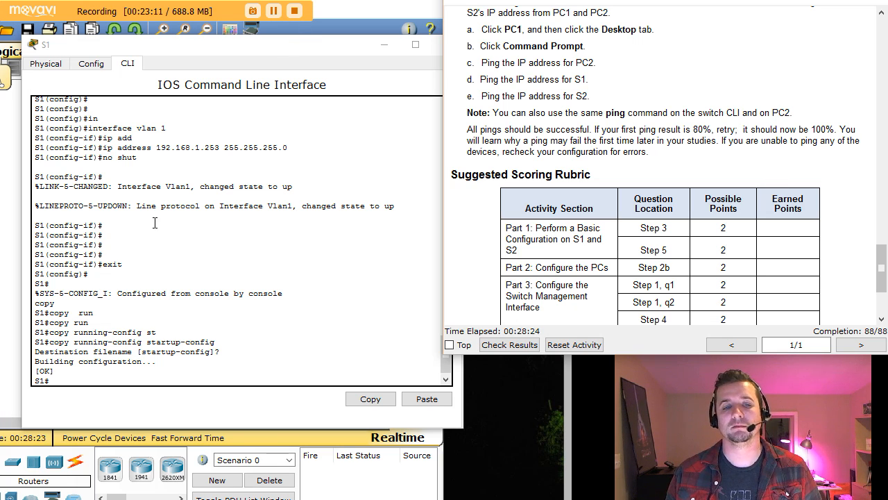
click(447, 44)
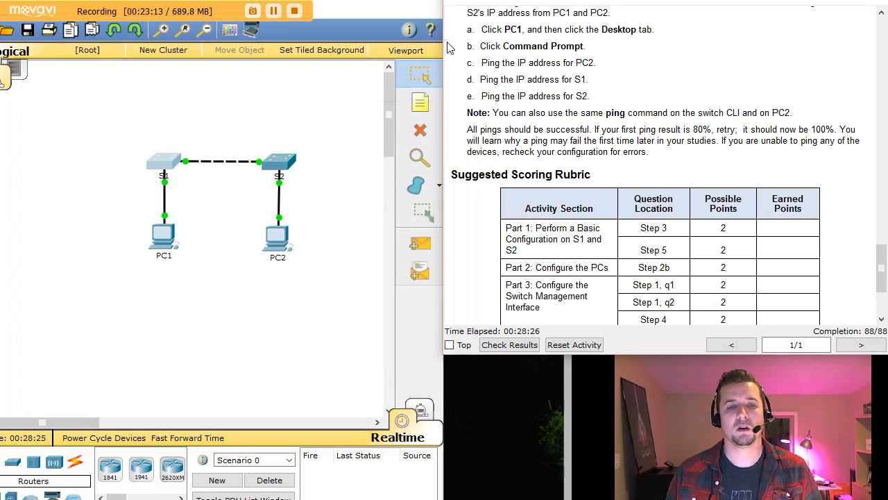
From PC1's command prompt, ping S1 at 192.168.1.253.
click(165, 233)
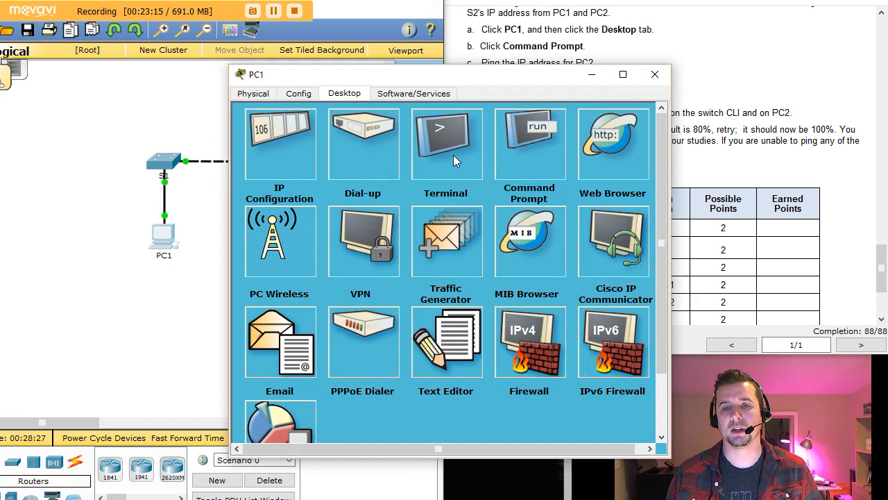
click(556, 149)
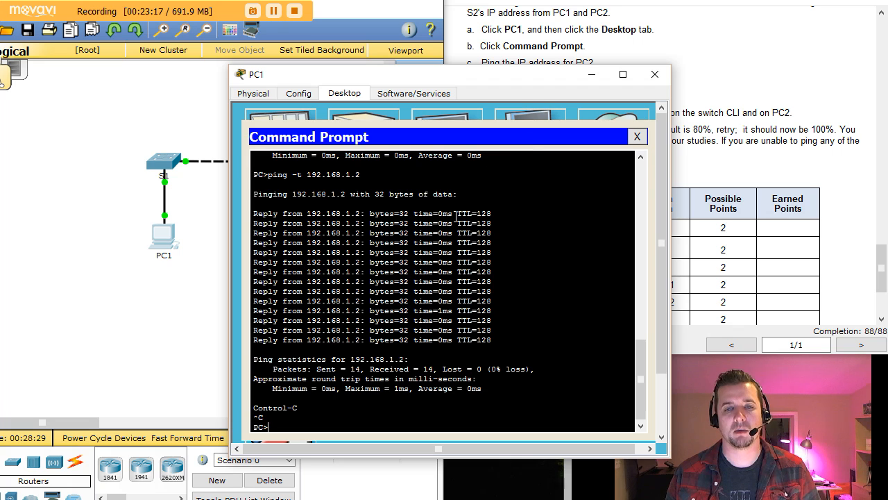
key(Up)
key(Up)
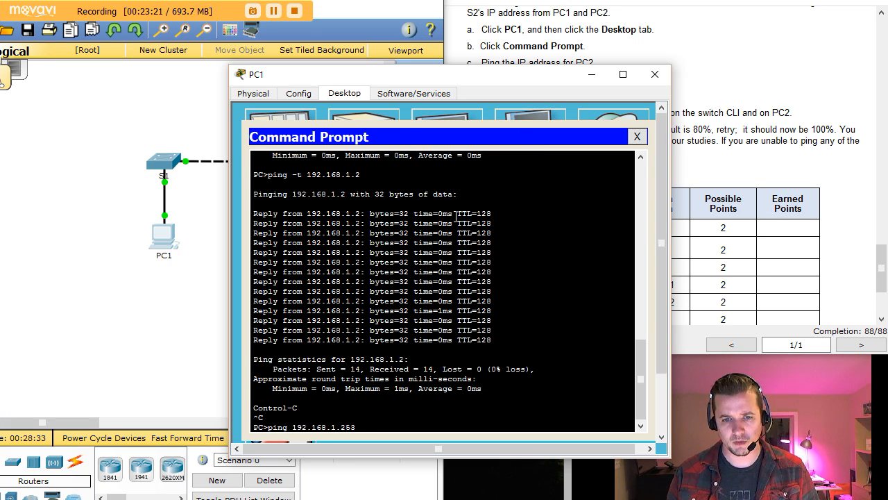
key(Return)
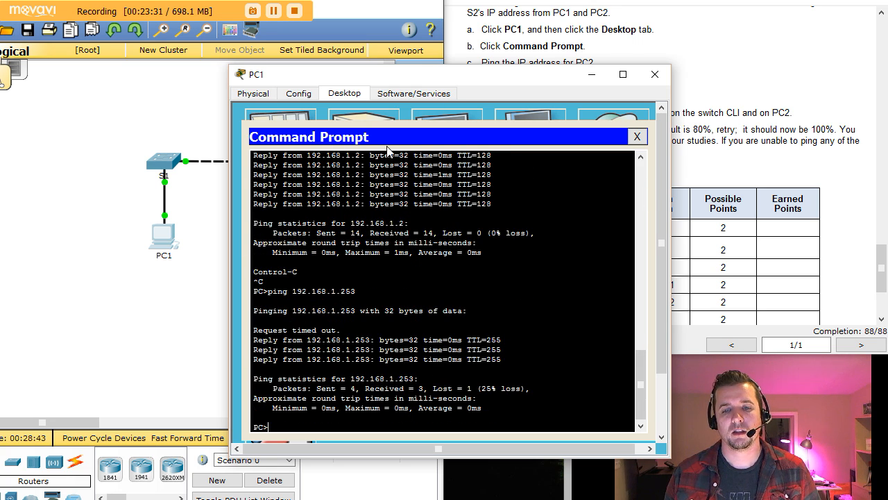
Ping 192.168.1.253 again for four replies, then close PC1's command prompt and window.
drag(390, 76, 182, 46)
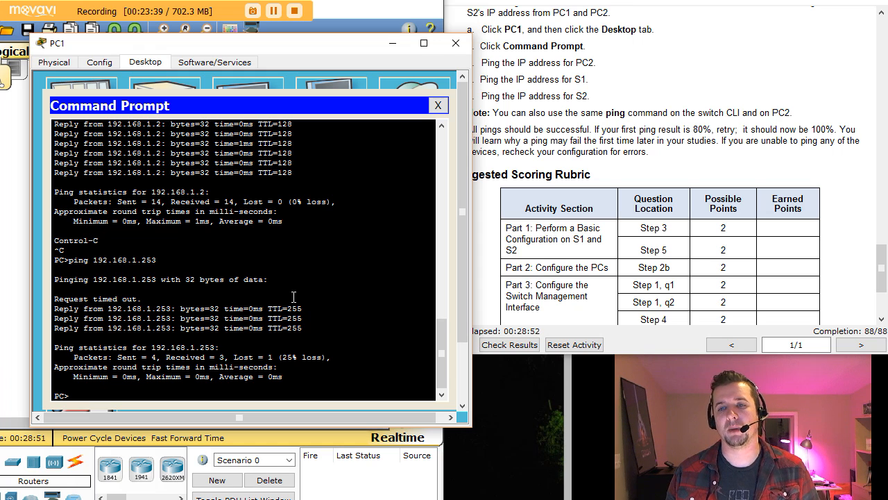
drag(337, 44, 310, 39)
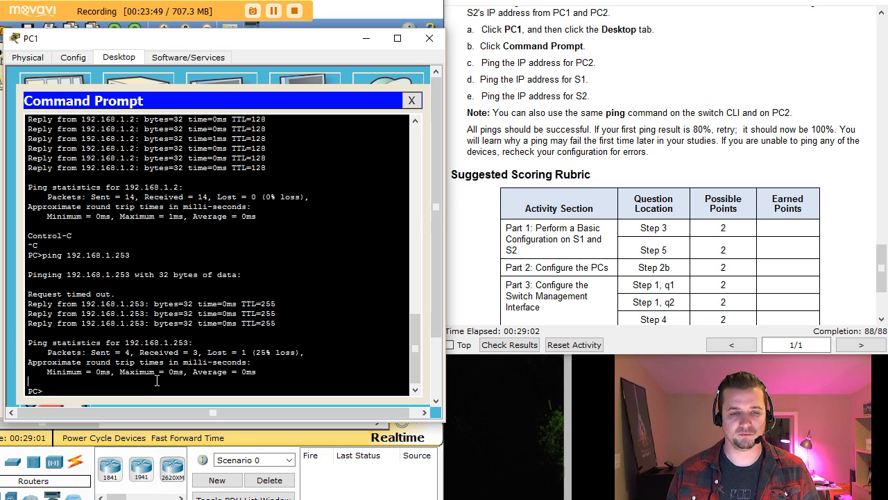
key(Up)
key(Return)
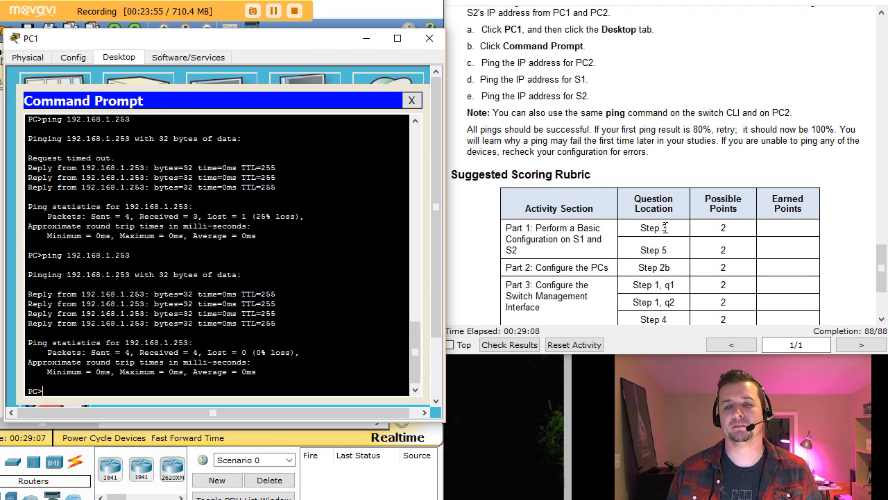
click(411, 100)
click(429, 38)
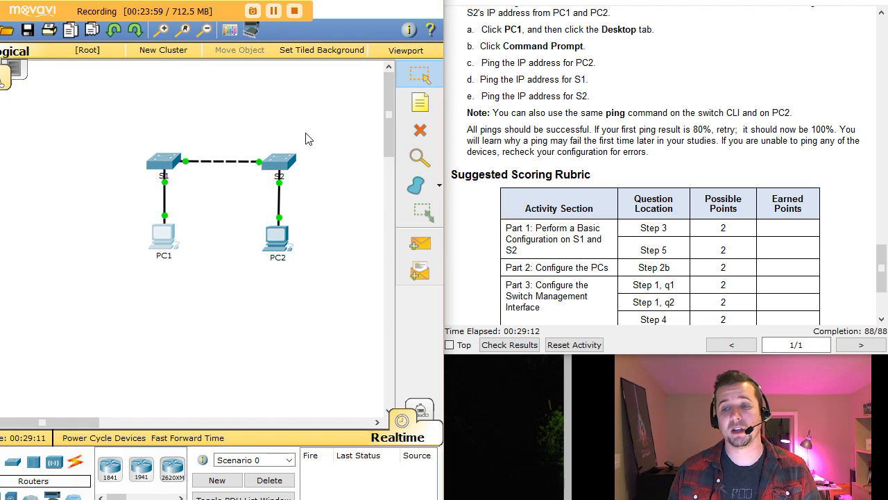